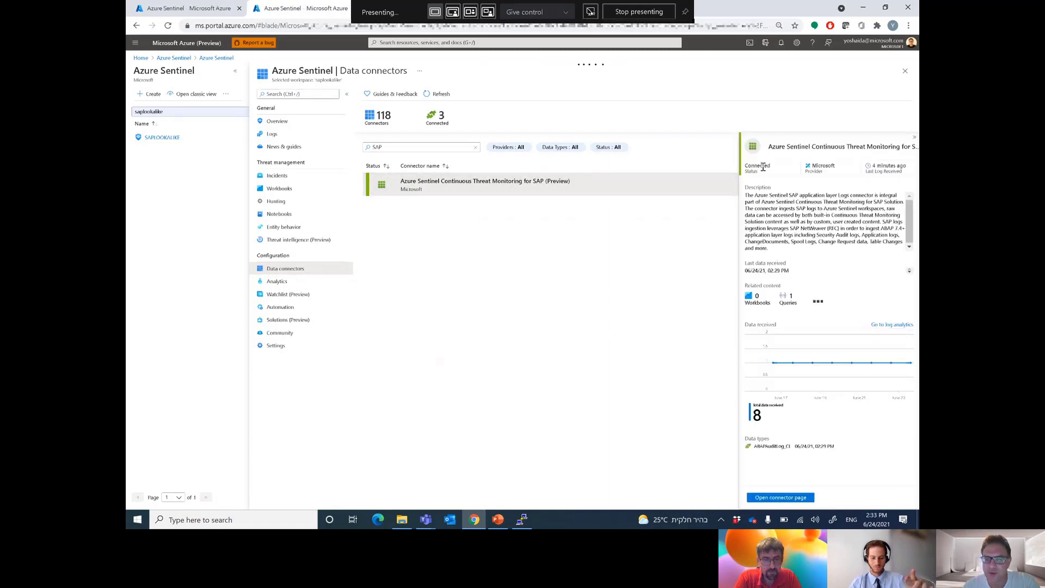
Browse the active SAP detection rules on the Analytics page.
click(278, 283)
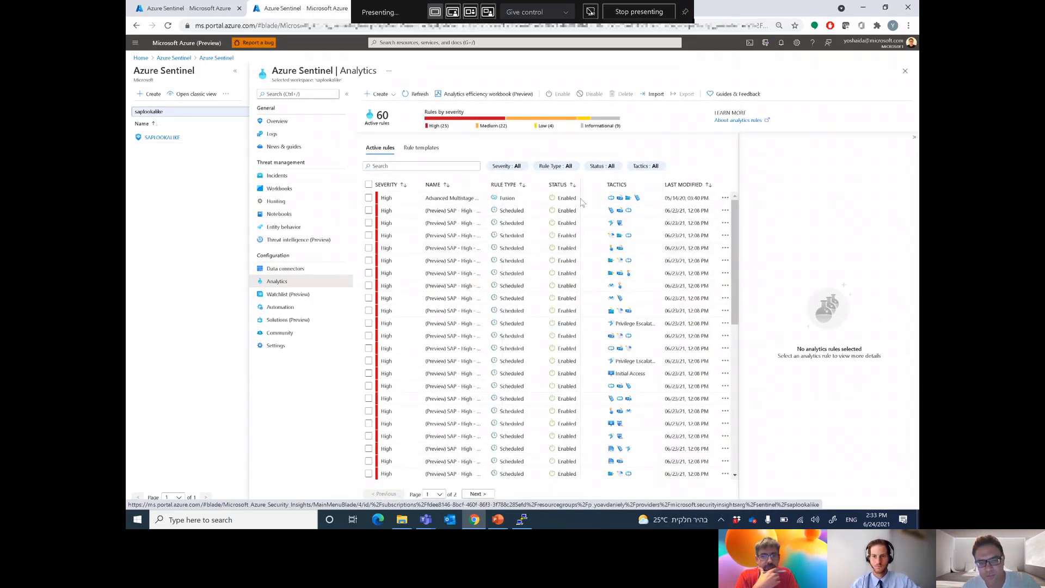
scroll(491, 239, up, 5)
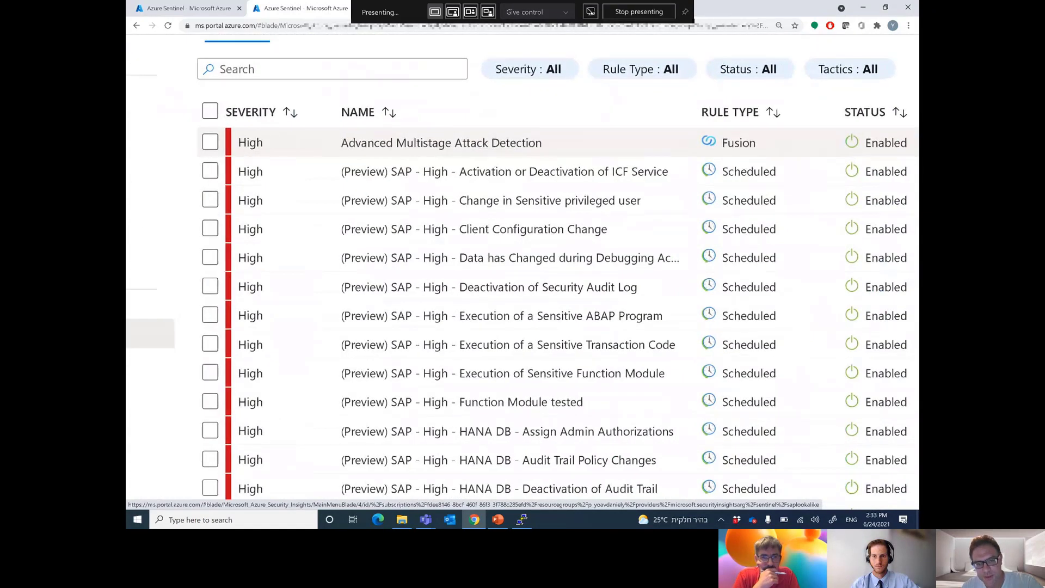
scroll(515, 262, down, 2)
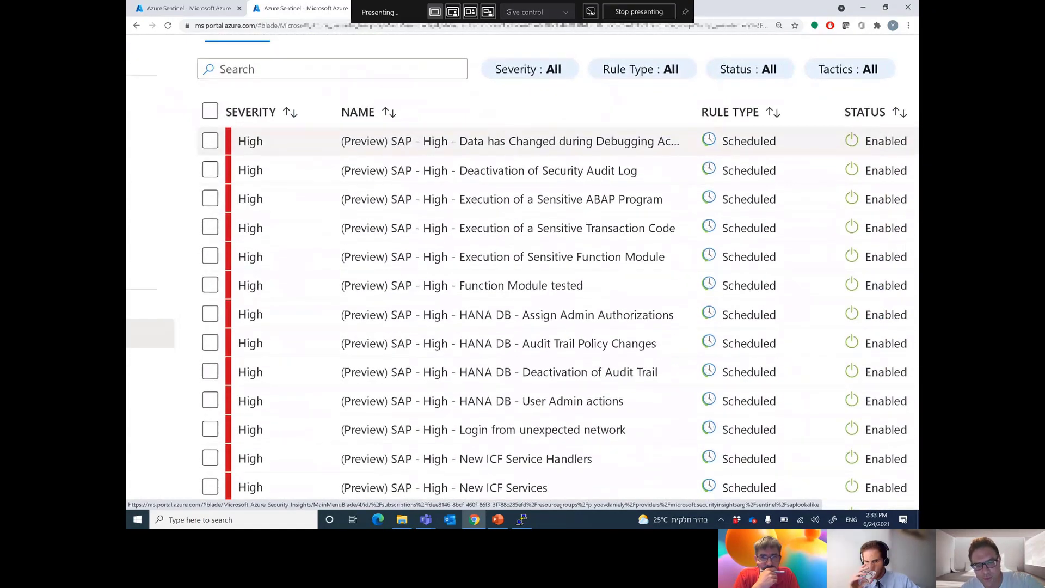
scroll(506, 314, down, 3)
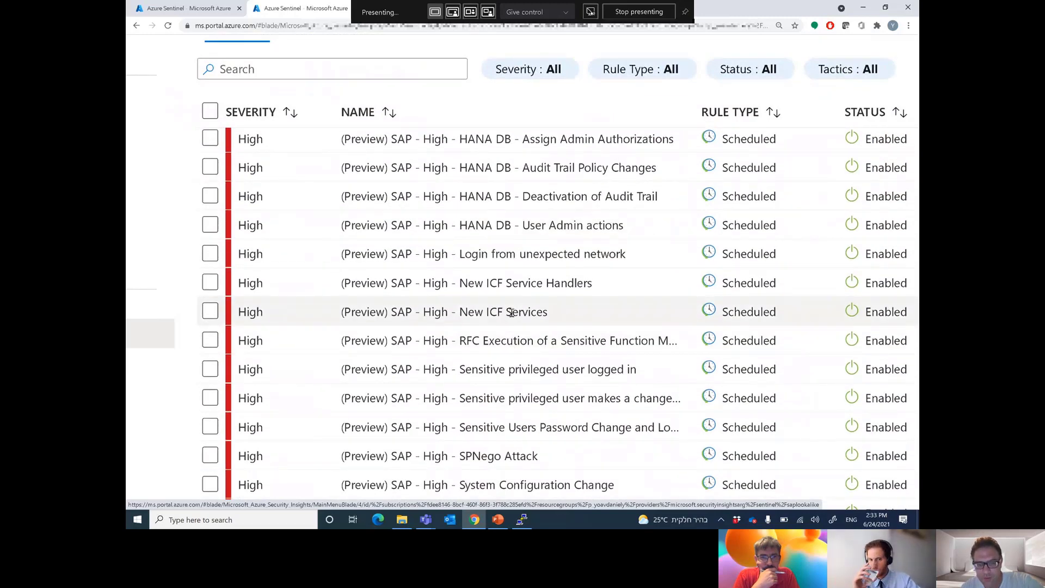
scroll(519, 321, down, 3)
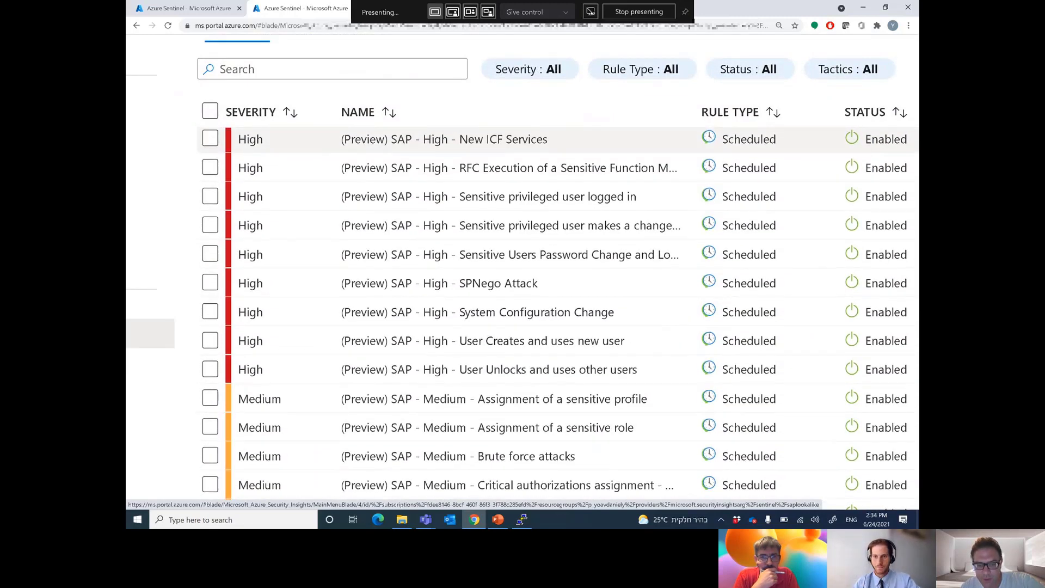
scroll(518, 326, down, 3)
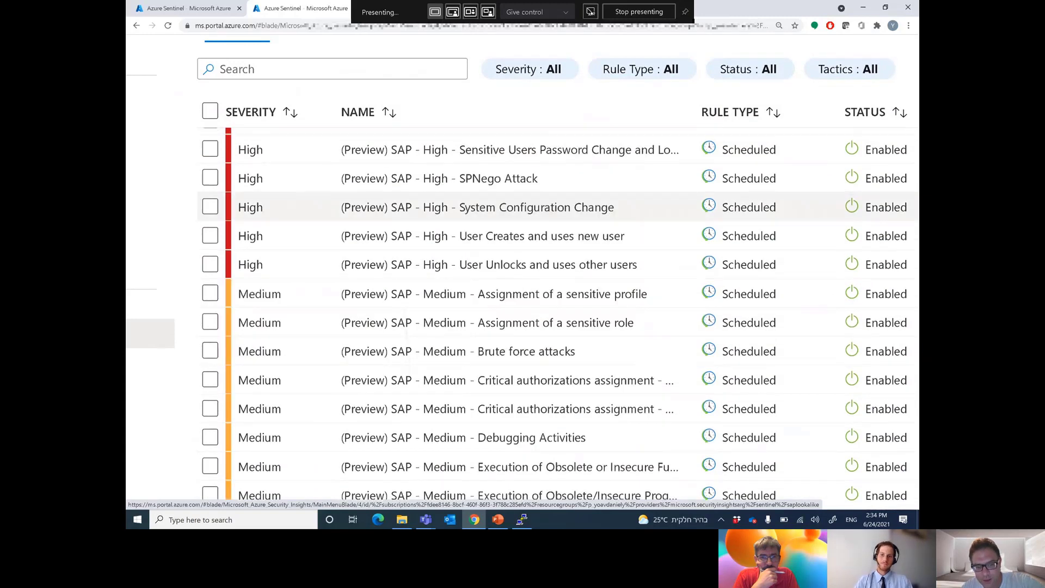
scroll(575, 309, down, 1)
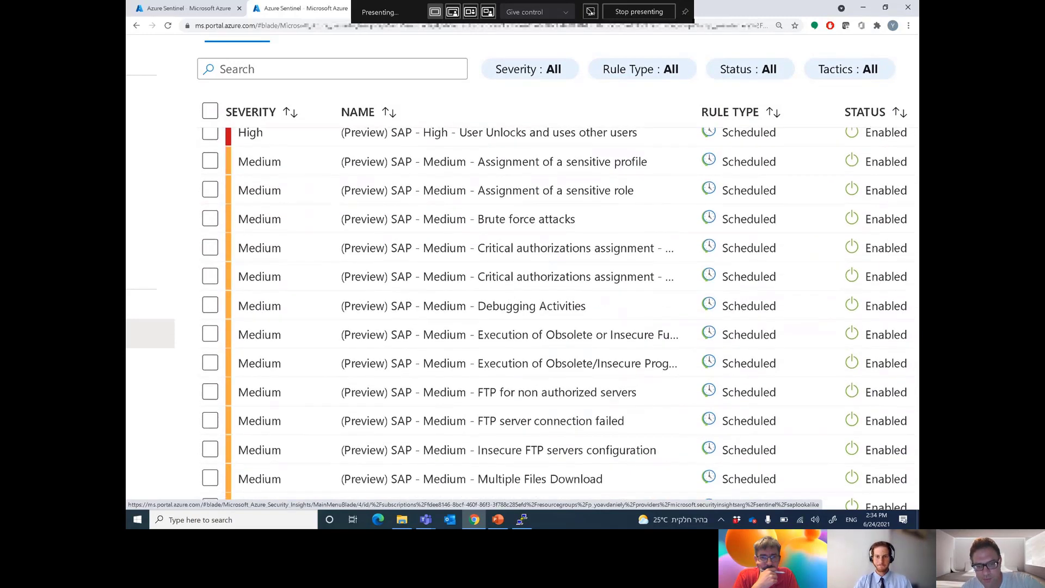
Select the '(Preview) SAP - Medium - Debugging Activities' rule and open it for editing.
click(575, 309)
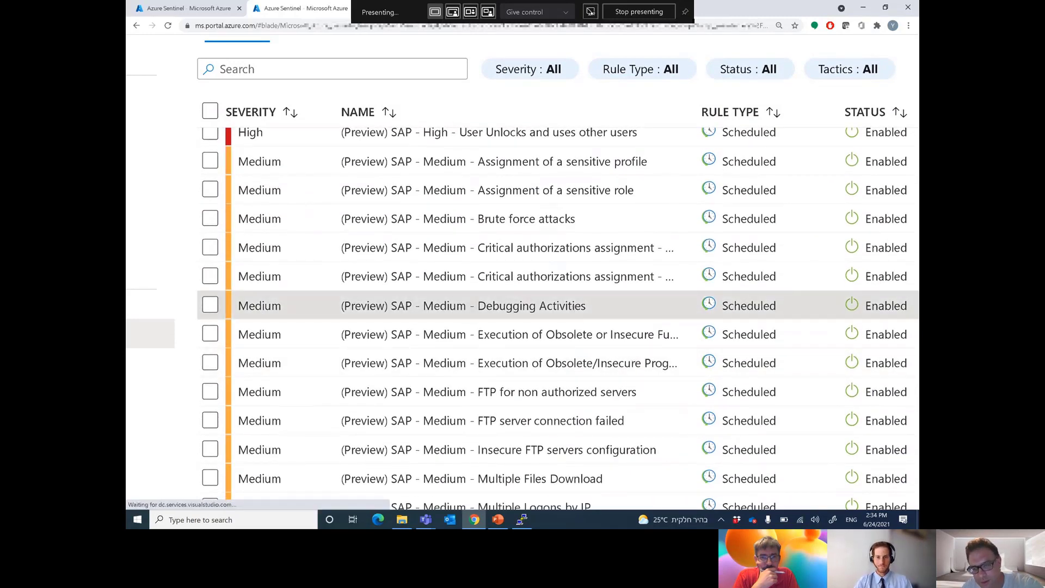
key(ctrl+minus)
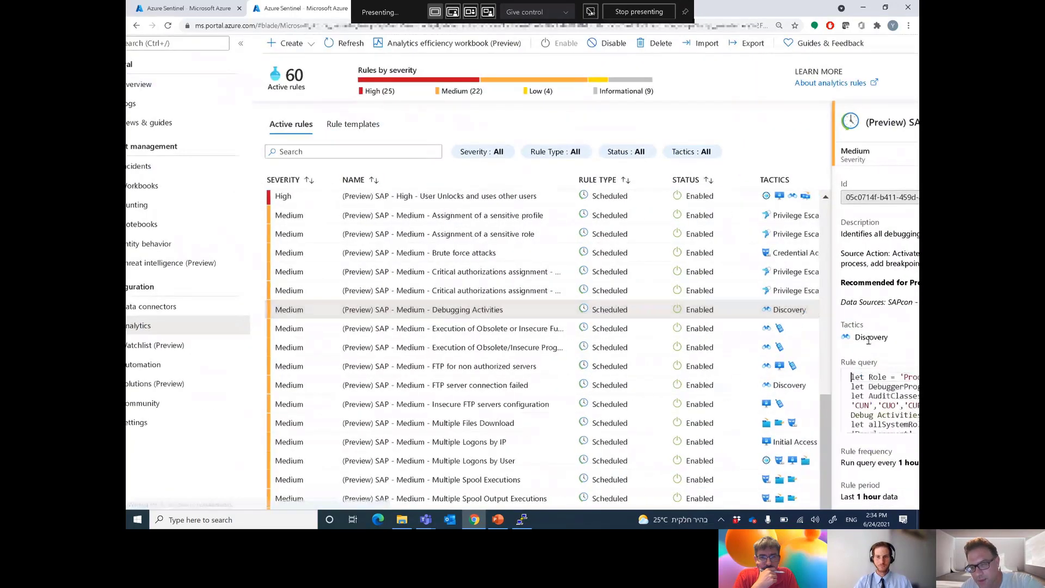
scroll(704, 191, down, 3)
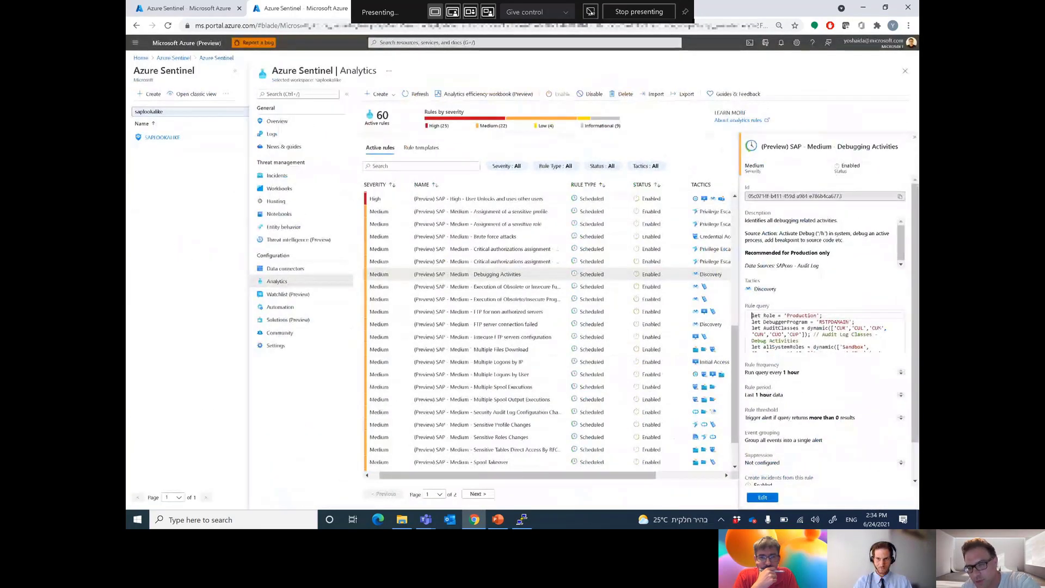
scroll(704, 191, up, 5)
scroll(523, 273, down, 3)
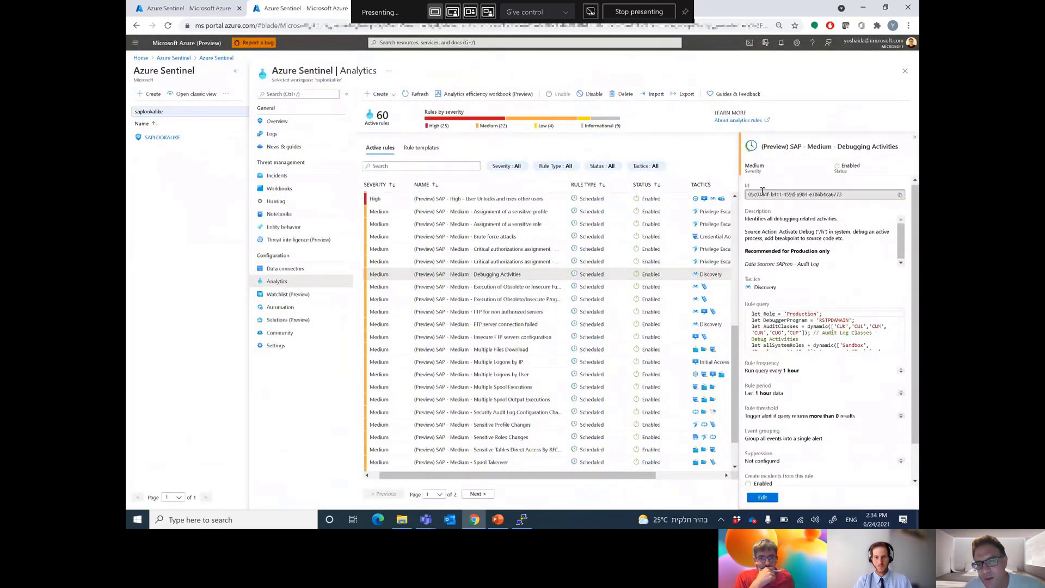
click(761, 498)
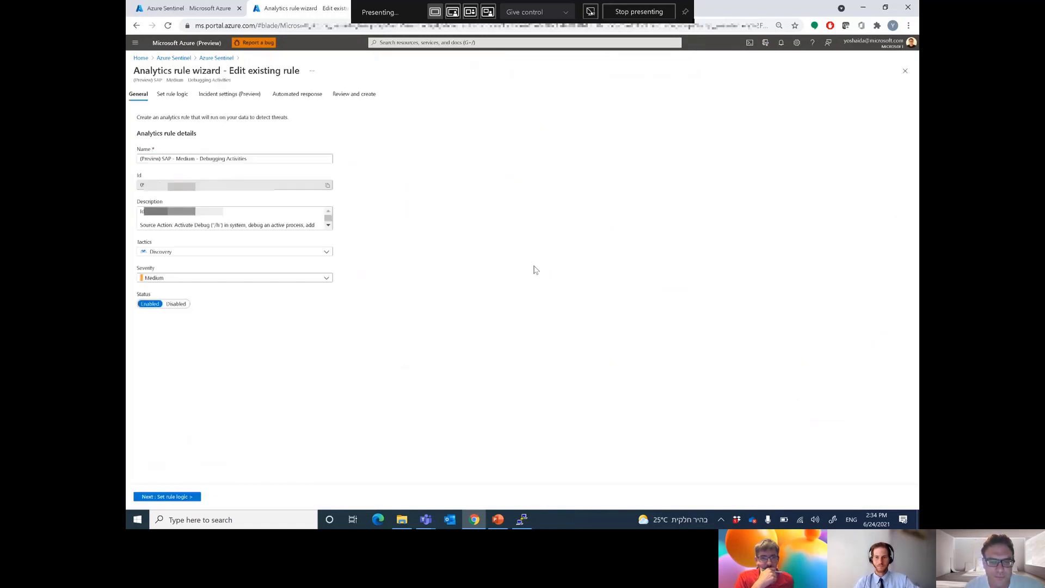
Read through the Debugging Activities query and expand its Account, Host and IP entity mappings.
click(170, 95)
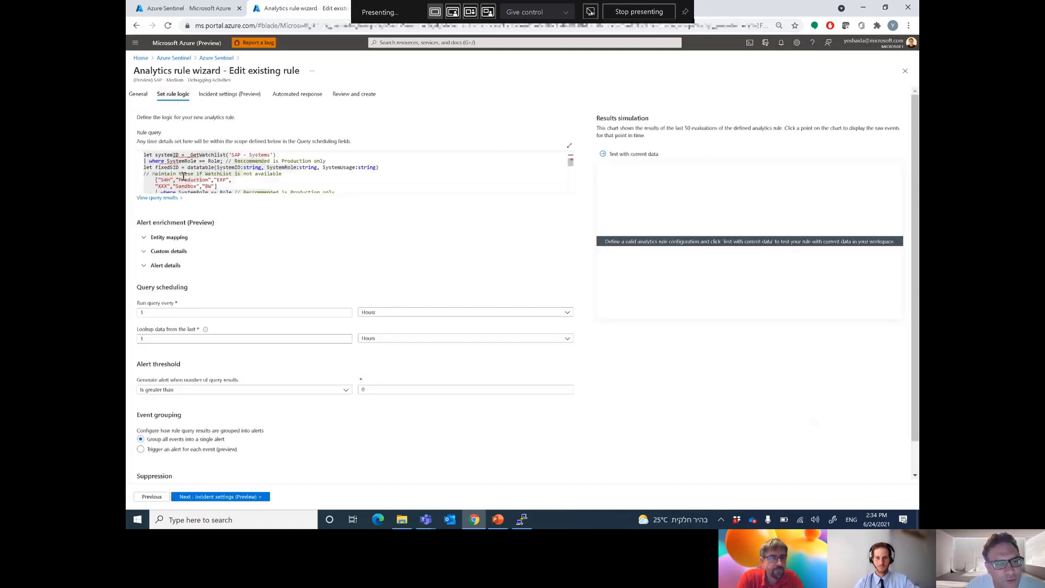
scroll(170, 177, down, 1)
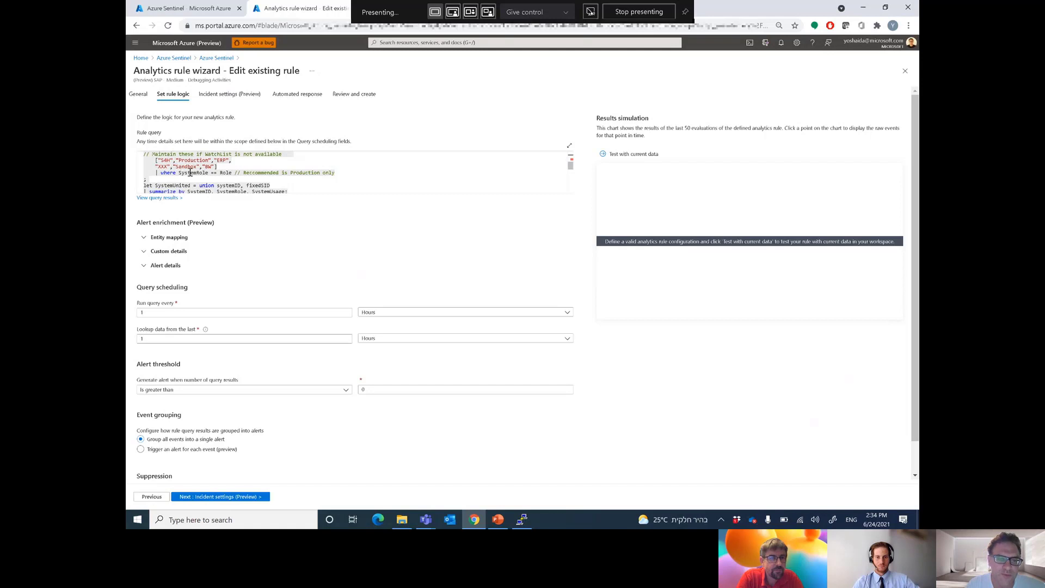
scroll(188, 170, up, 2)
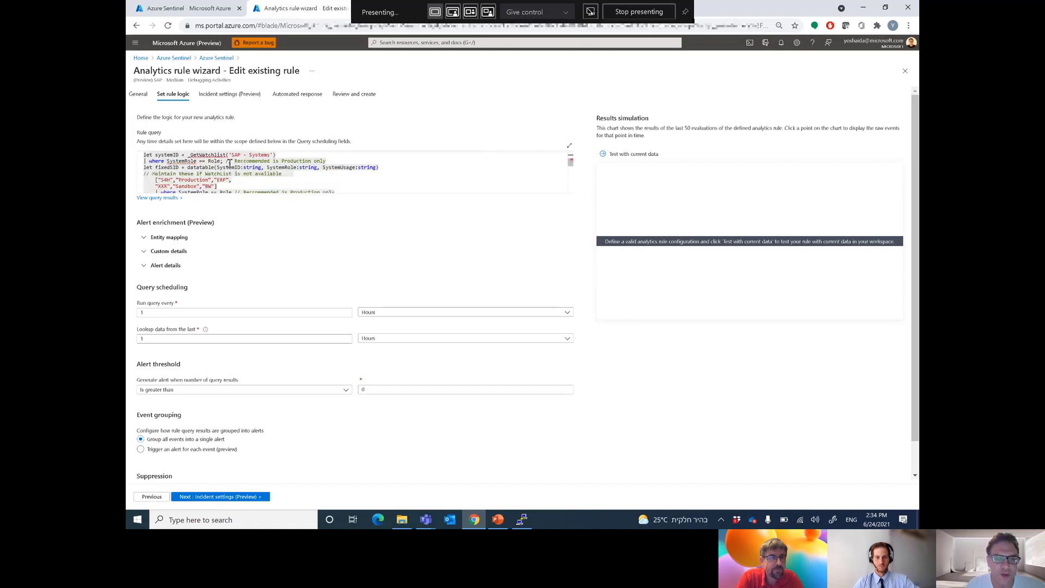
scroll(204, 168, down, 3)
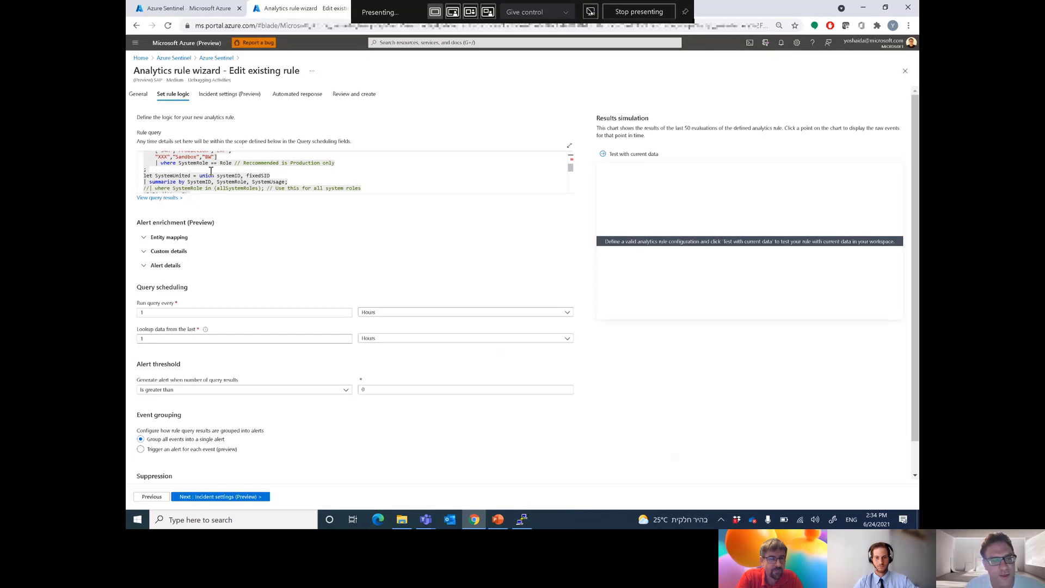
scroll(211, 170, down, 5)
scroll(208, 177, up, 2)
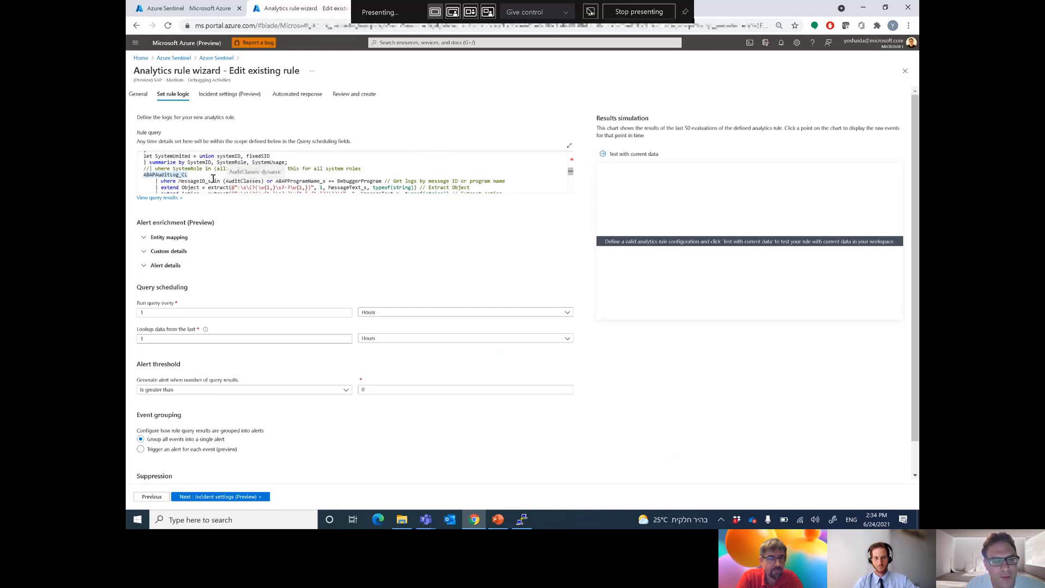
scroll(207, 177, down, 5)
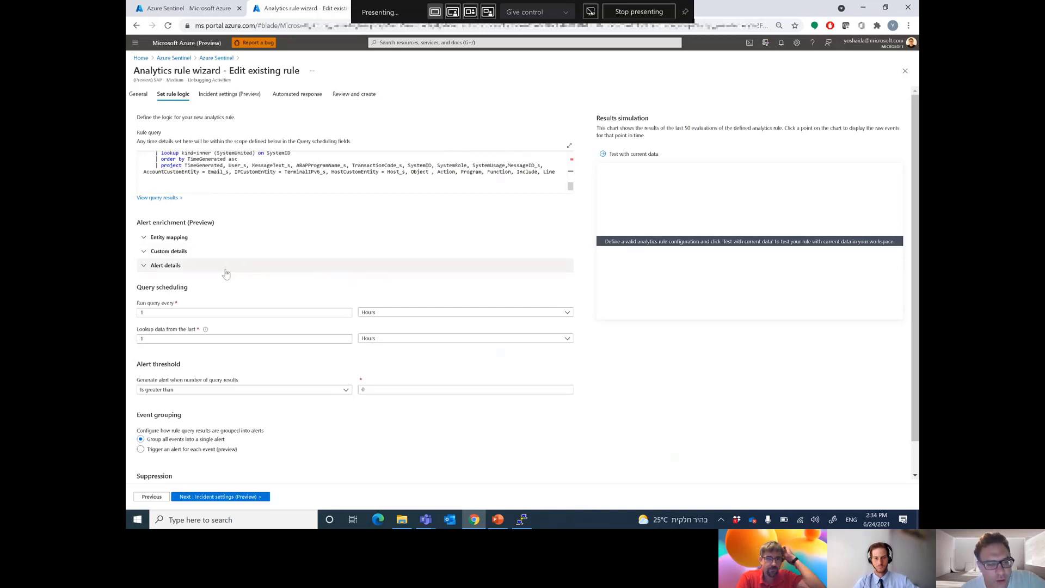
click(170, 237)
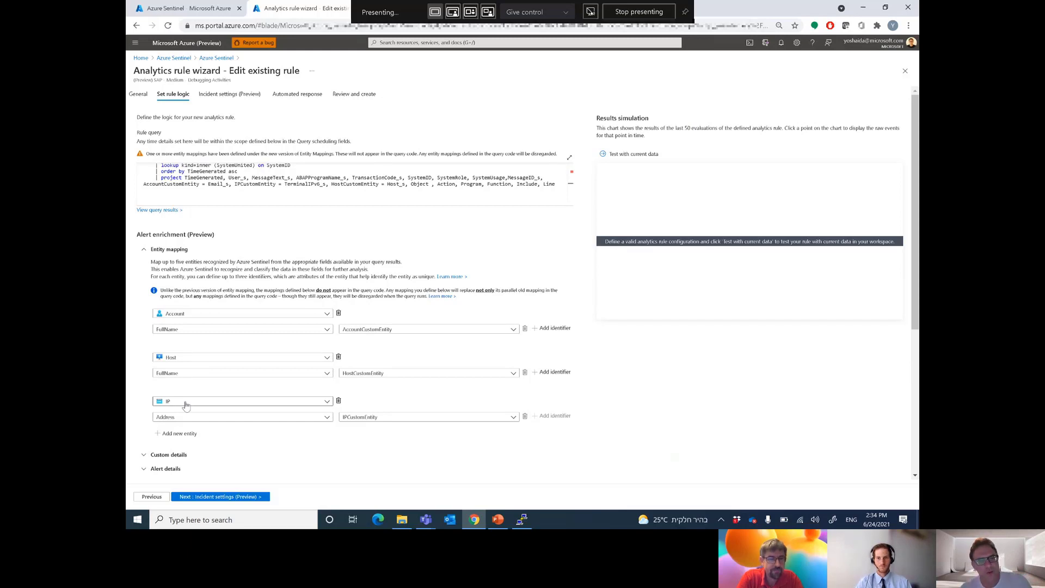
Inspect the SAP - Systems watchlist's entries, then go back to the list of 16 SAP watchlists.
click(217, 60)
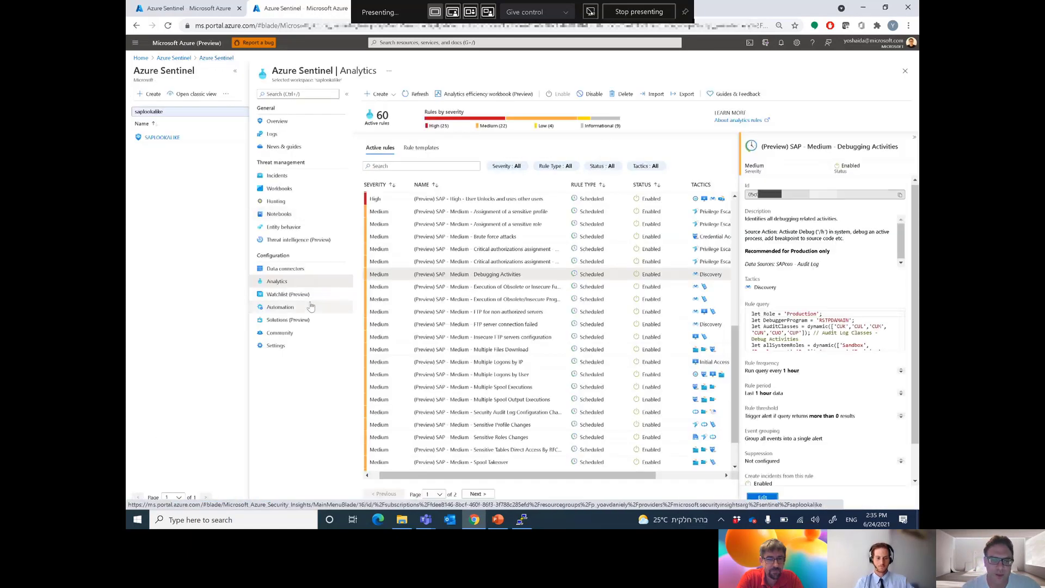
click(288, 295)
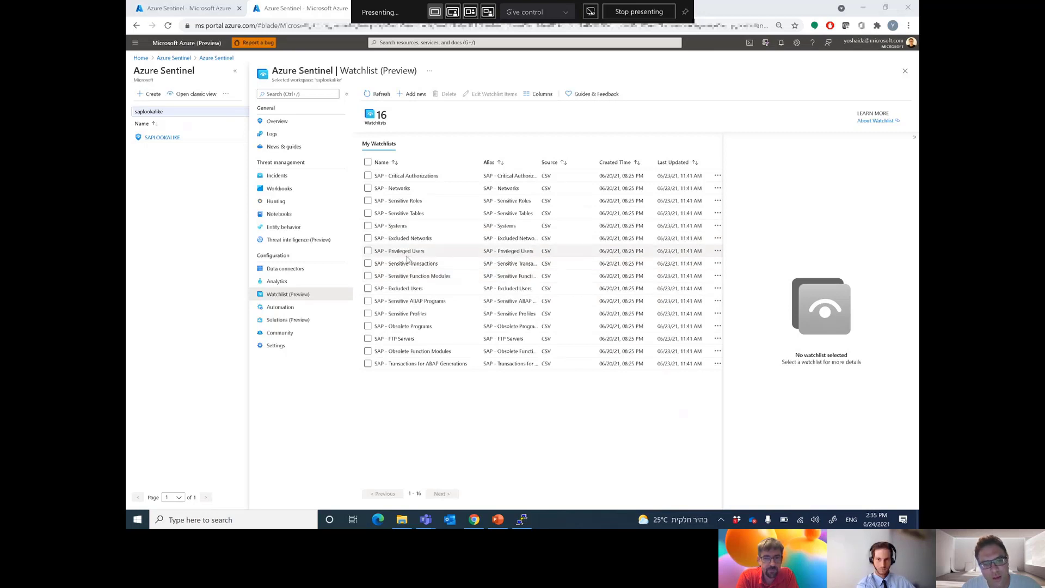
click(402, 226)
click(831, 499)
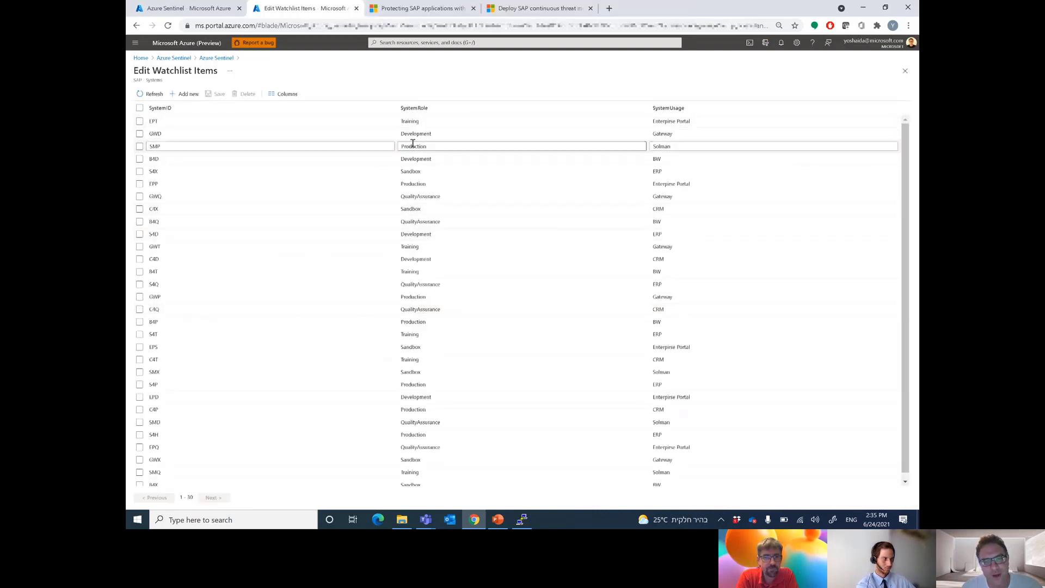
scroll(441, 186, down, 1)
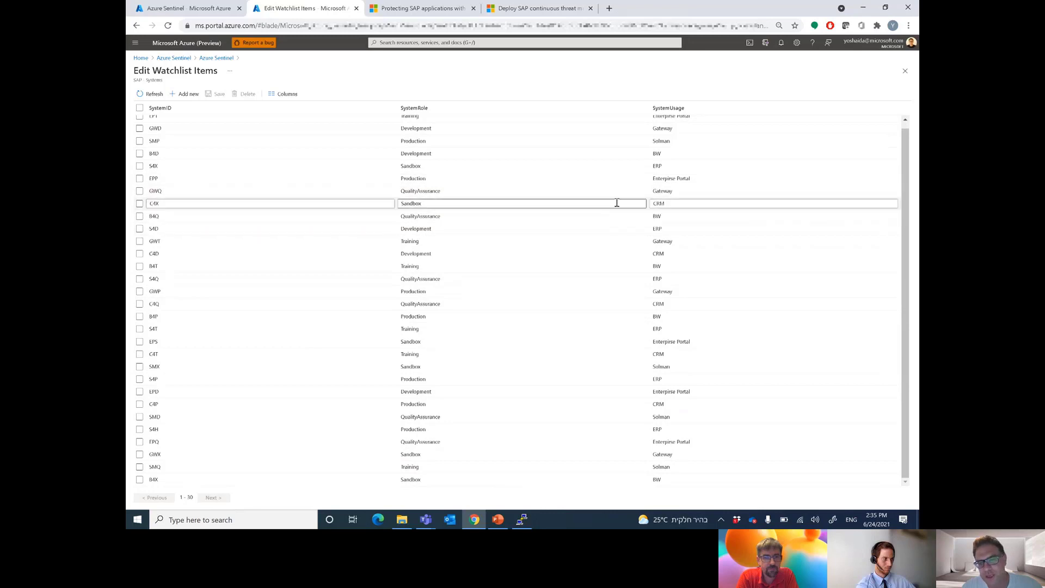
scroll(664, 223, up, 1)
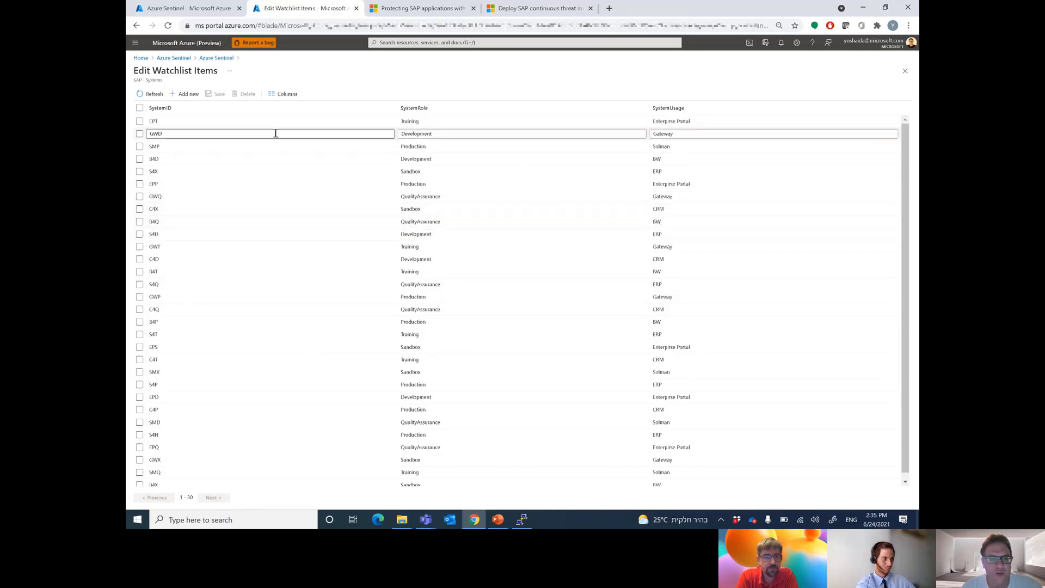
click(223, 57)
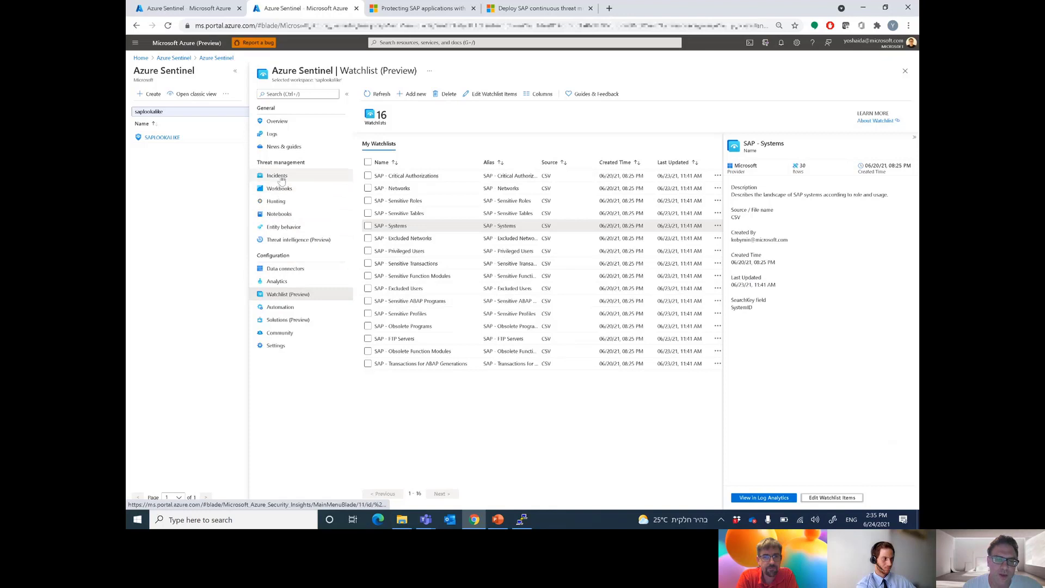
Search Solutions for 'SAP' and view the Continuous Threat Monitoring for SAP offer before going back.
click(284, 321)
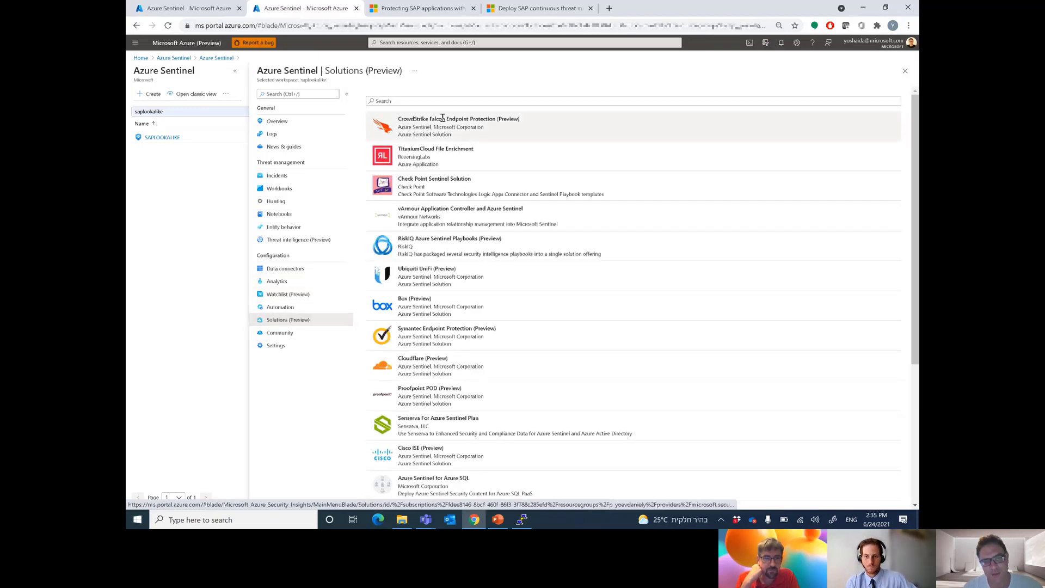
click(443, 101)
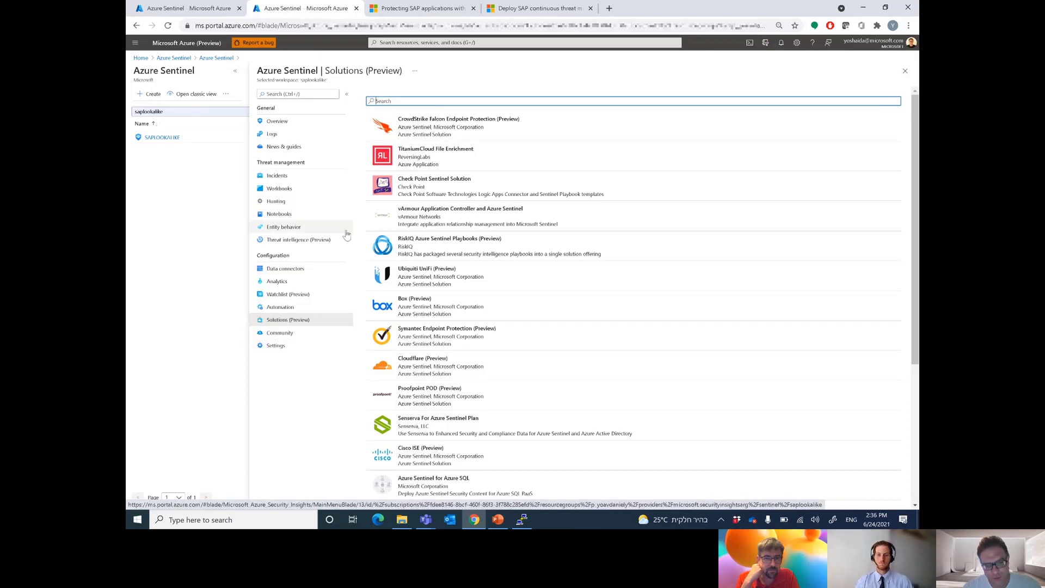
text(SAP)
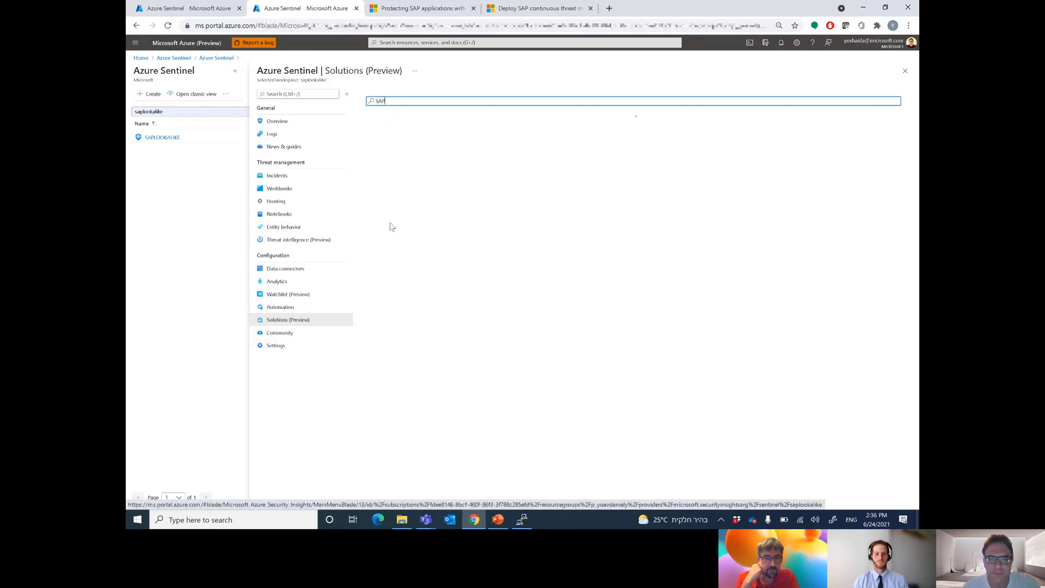
click(421, 115)
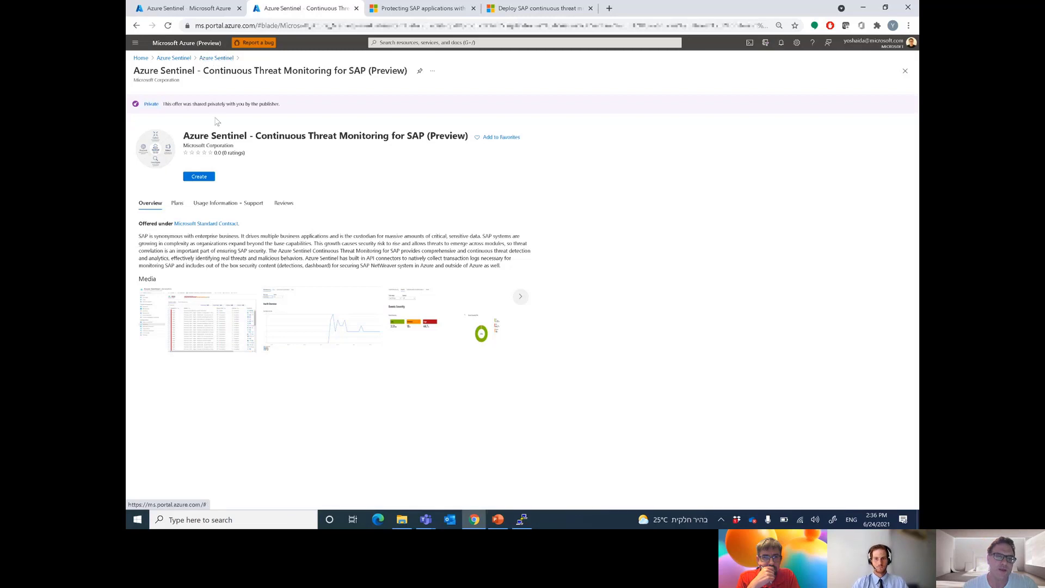
click(225, 59)
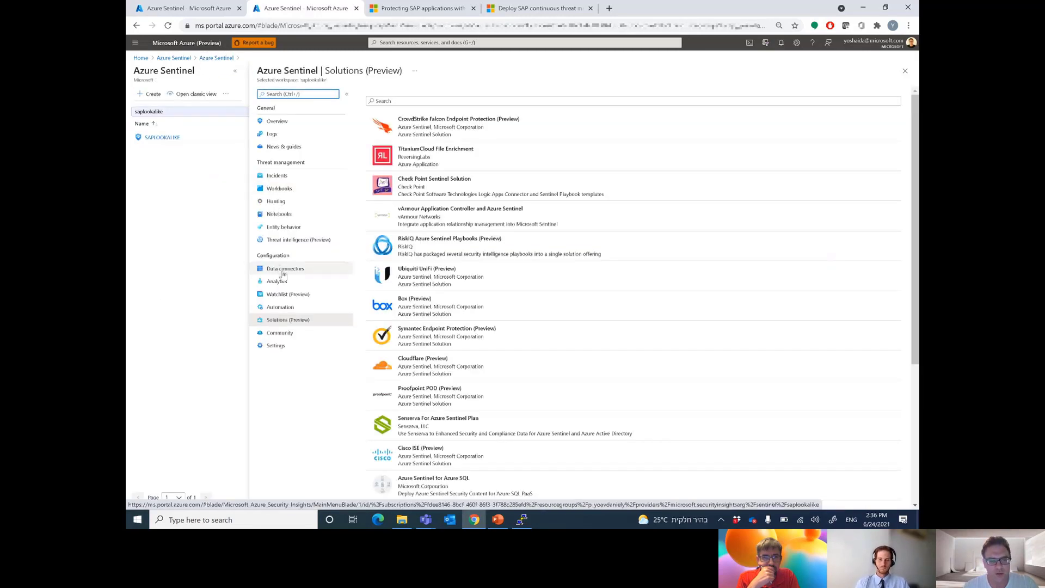
Query the ABAPAuditLog_CL custom log table in Logs.
click(288, 135)
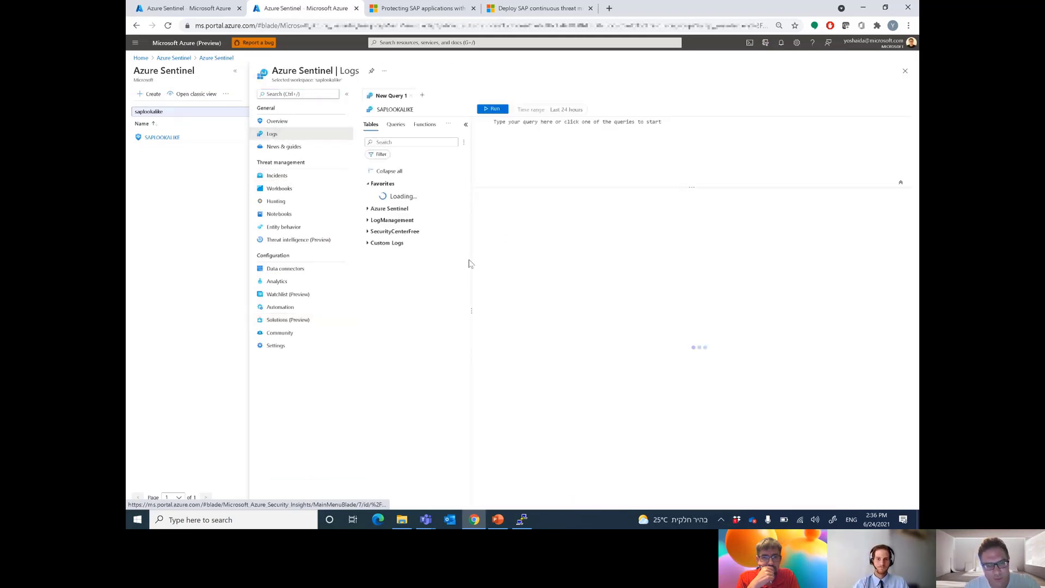
click(370, 245)
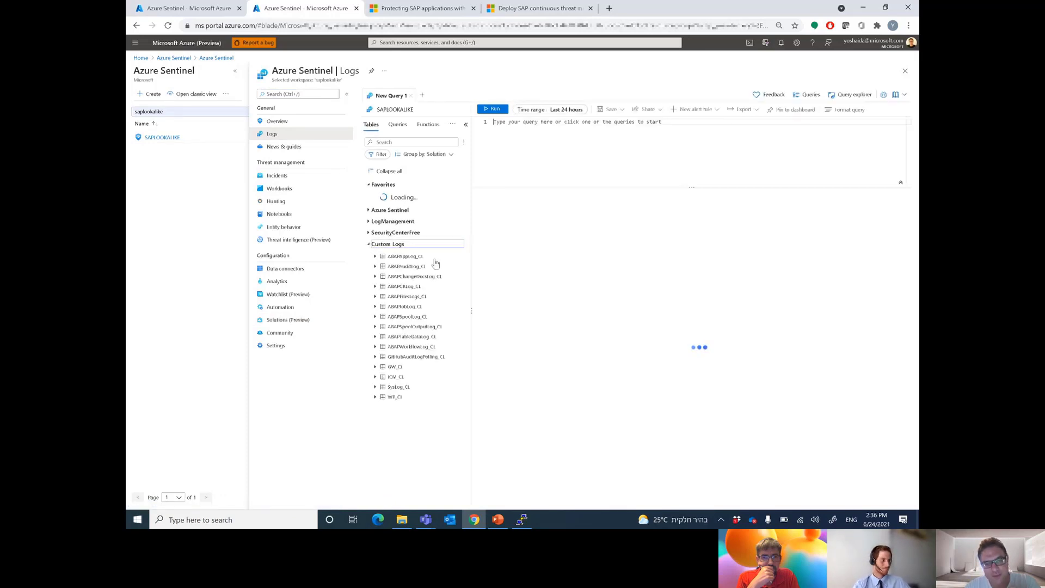
double_click(414, 273)
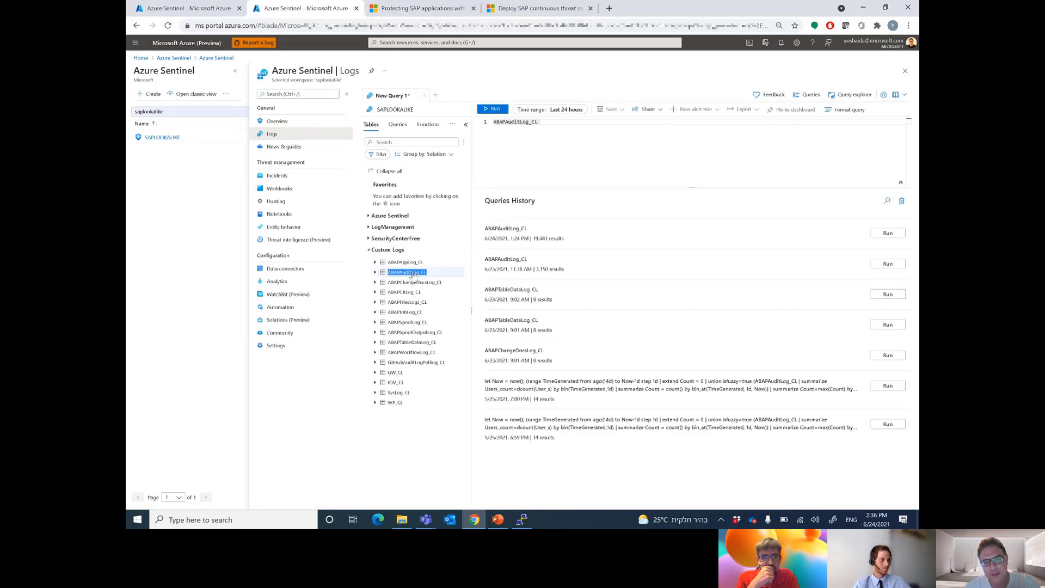
click(490, 110)
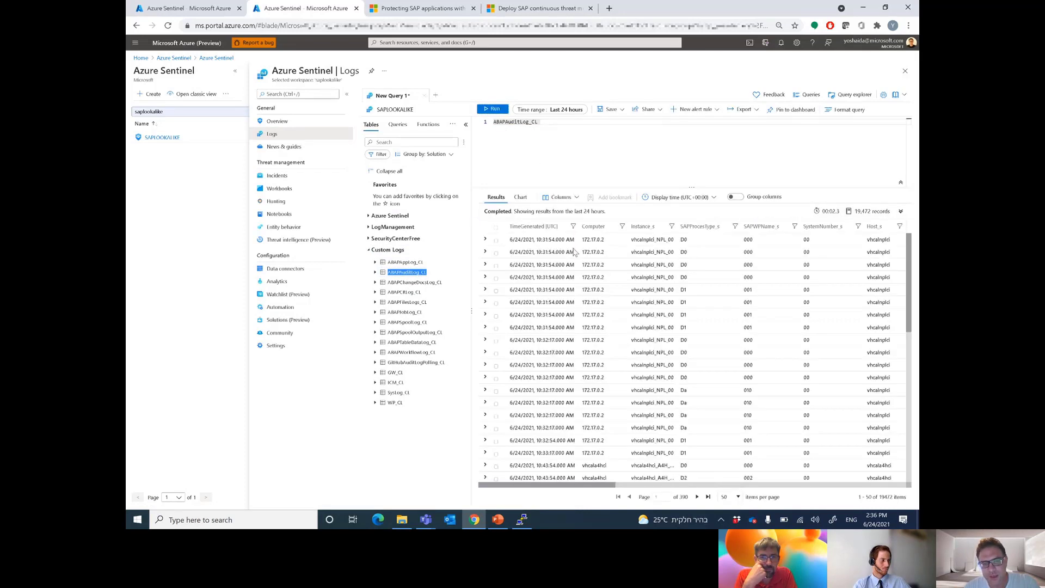
Append '| summarize by User_s', run it to list six users, and bring up the copy menu.
drag(607, 484, 743, 484)
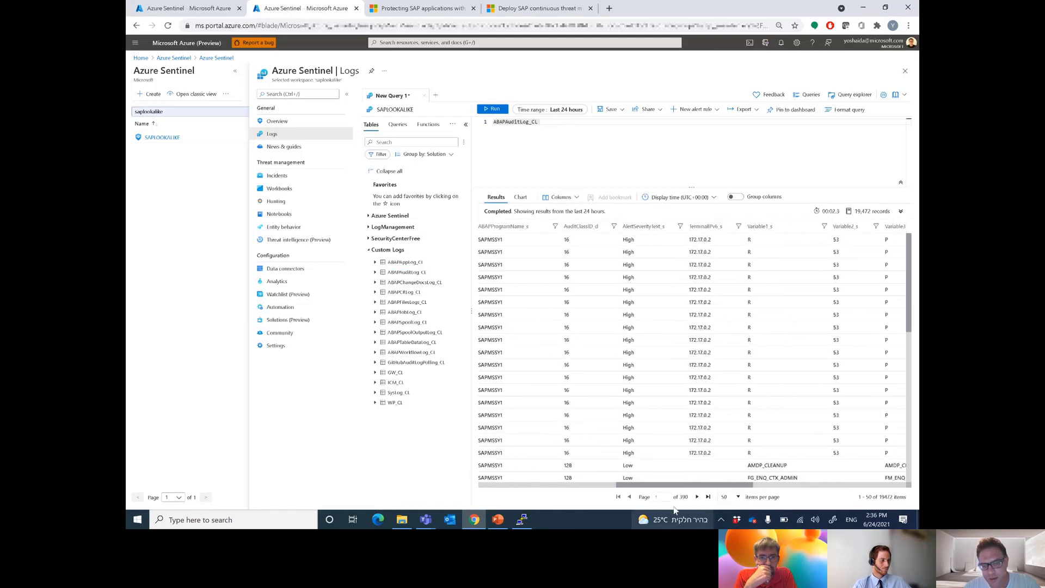
drag(661, 486, 528, 486)
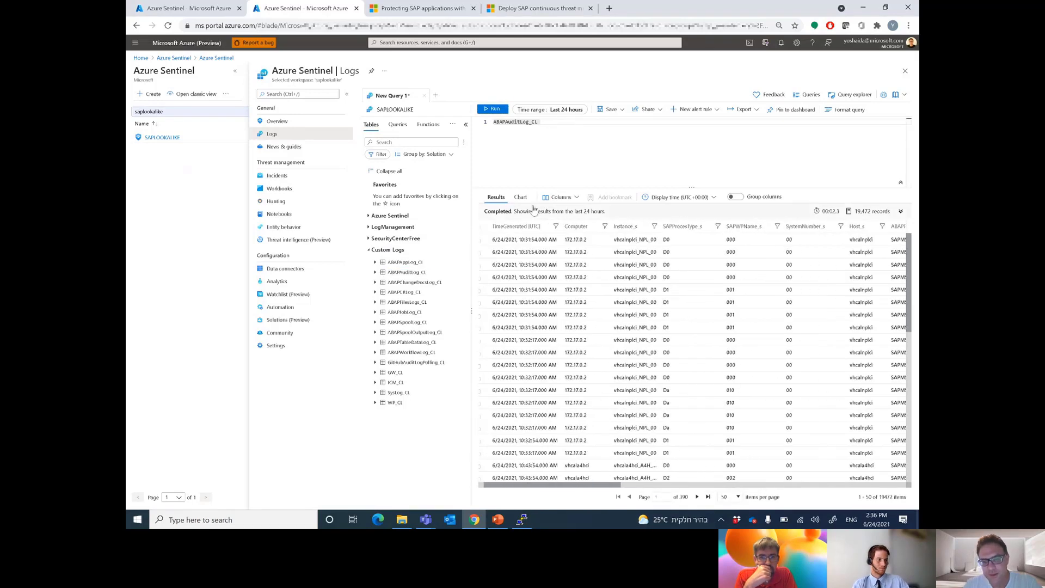
text(| sum)
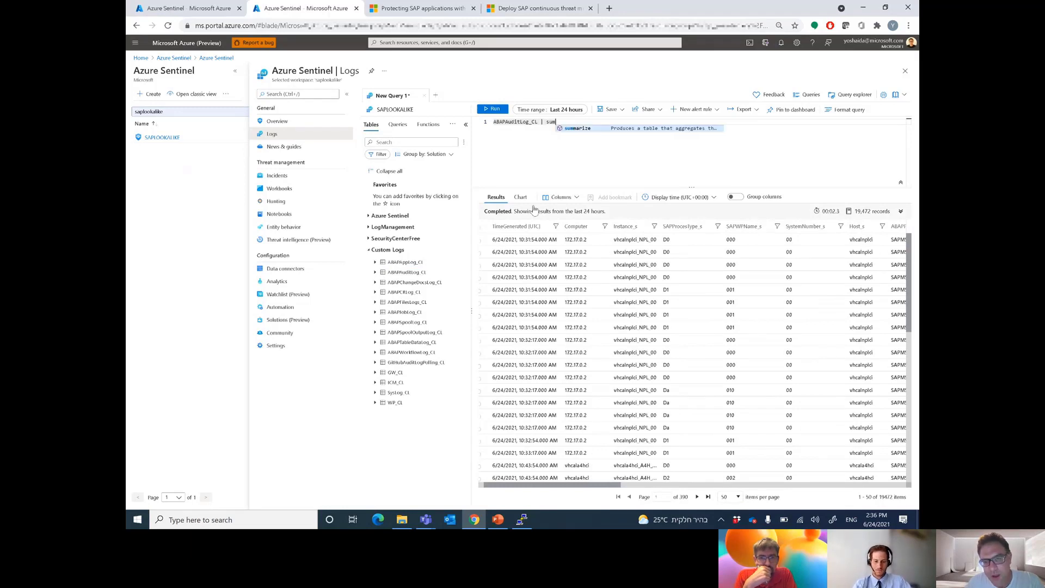
text(marize by User_s)
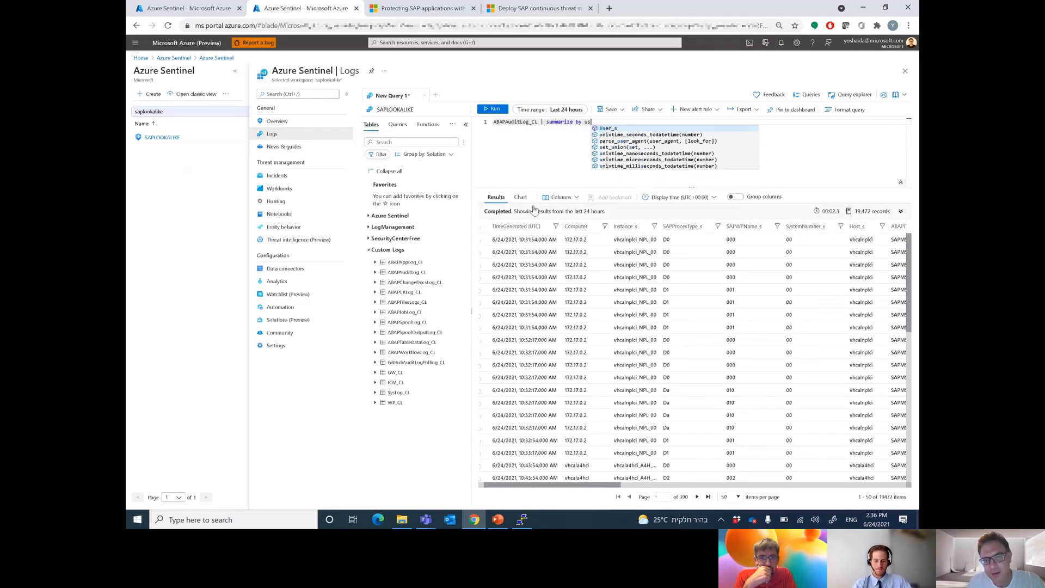
click(500, 110)
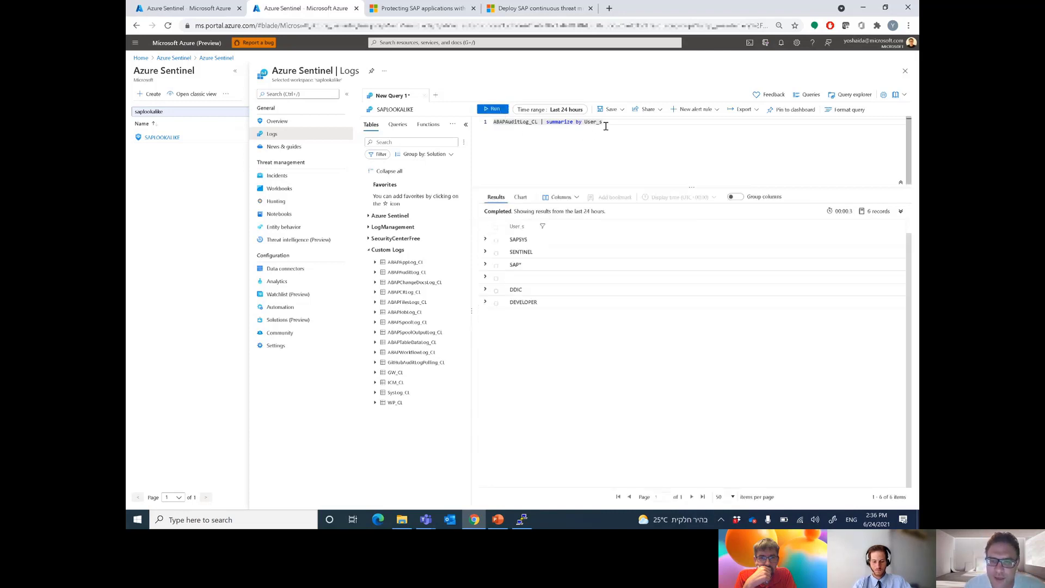
click(506, 124)
right_click(504, 122)
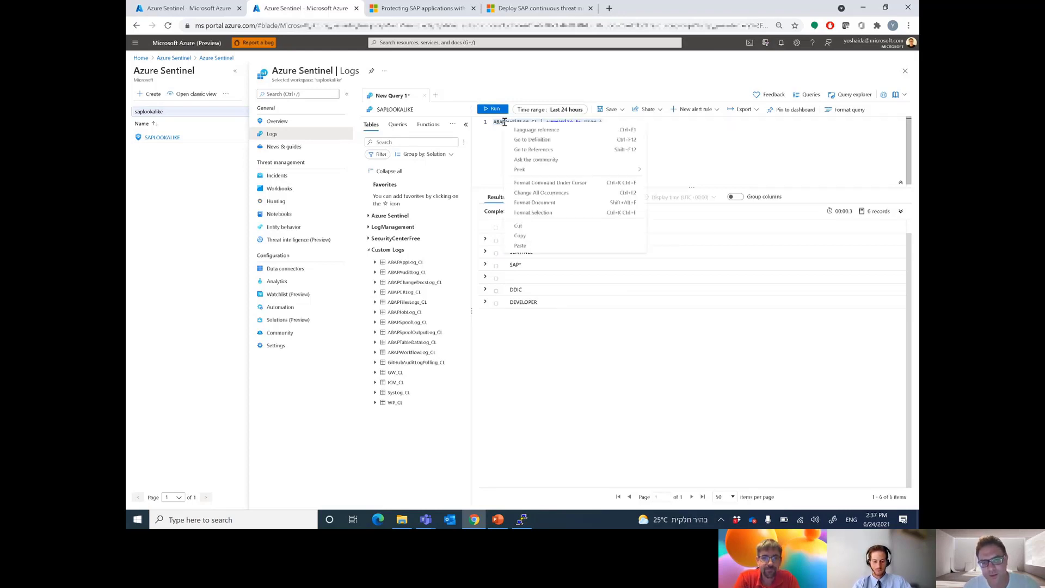
Copy the User_s query into a new scheduled rule's logic and test it with current data.
click(540, 236)
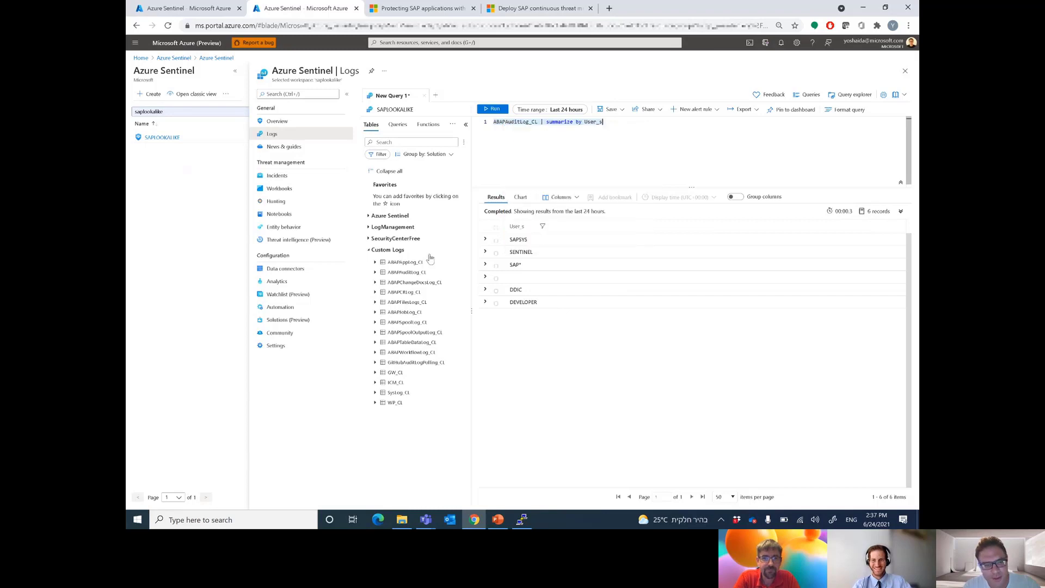
click(292, 285)
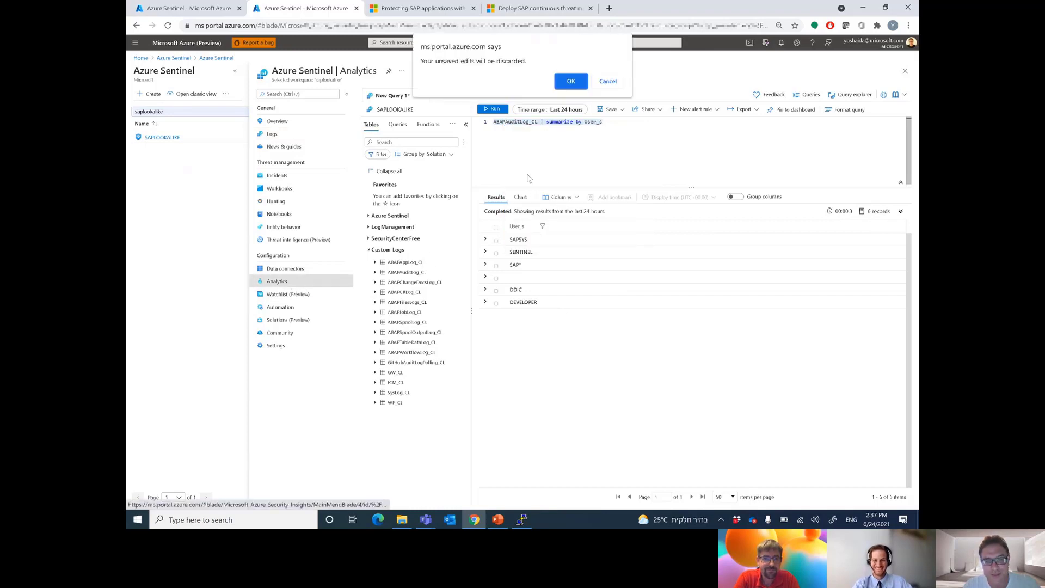
click(570, 81)
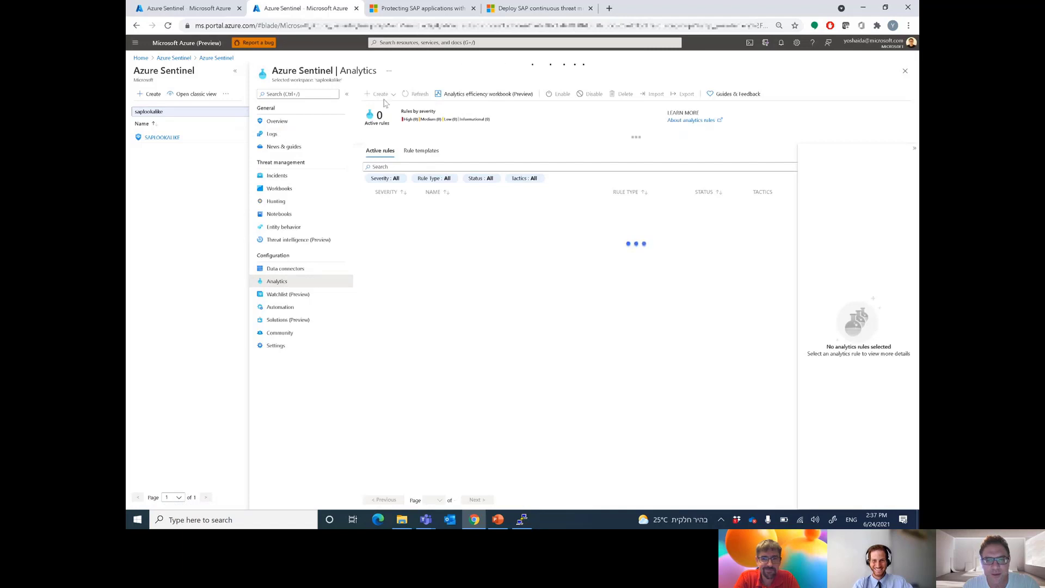
click(383, 101)
click(383, 108)
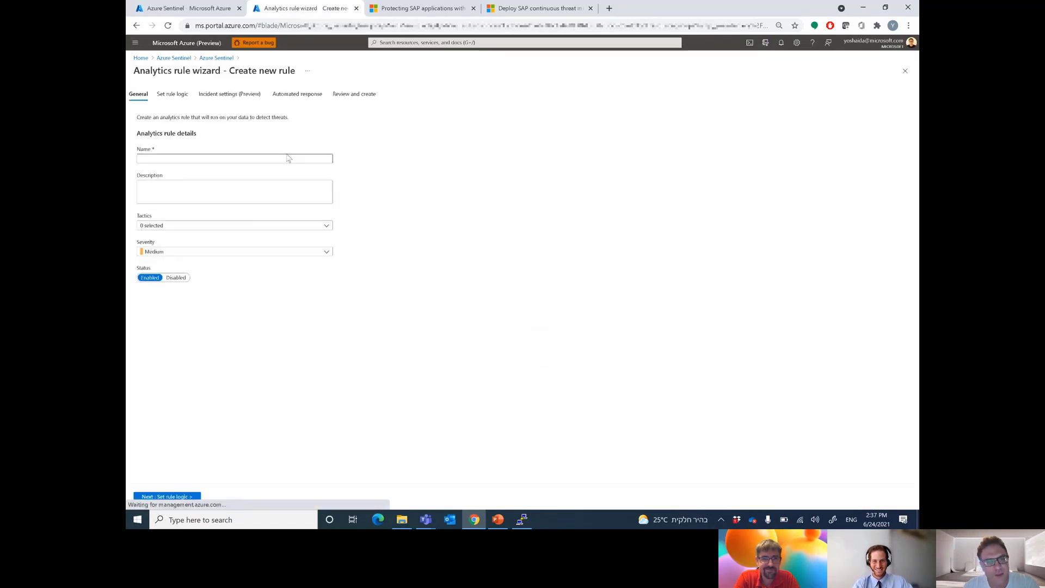
click(184, 96)
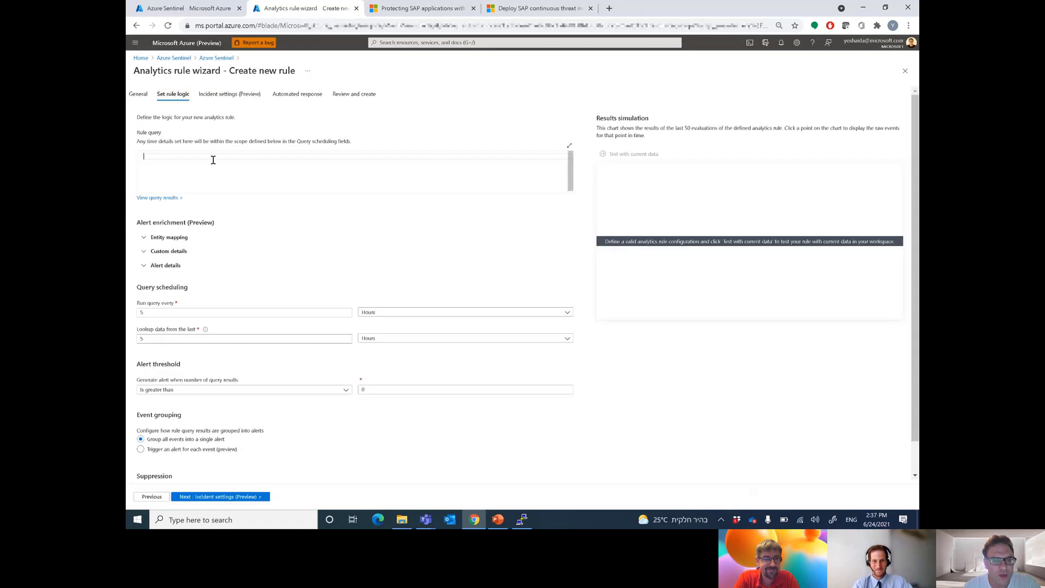
key(ctrl+v)
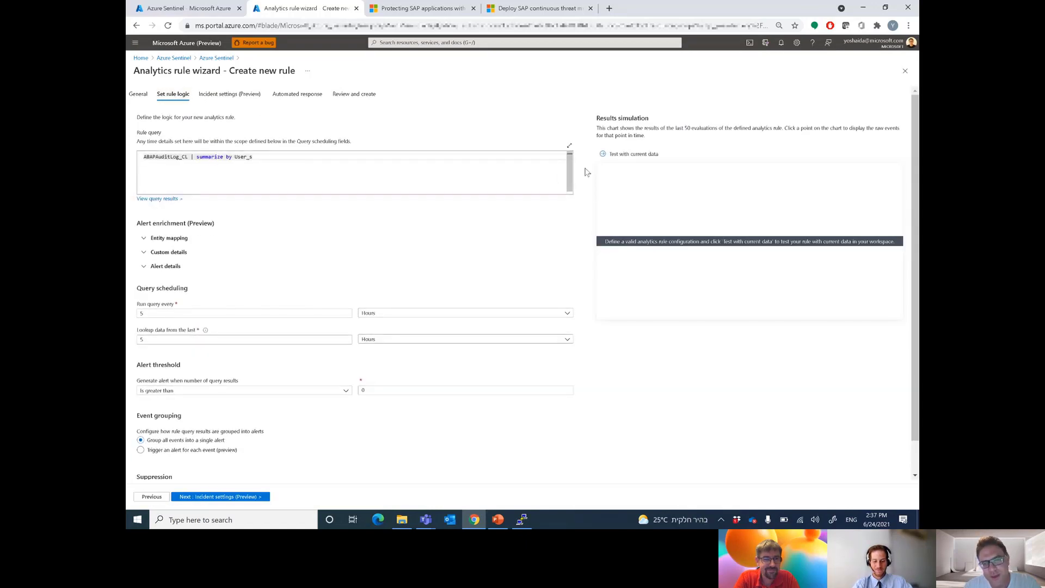
click(627, 154)
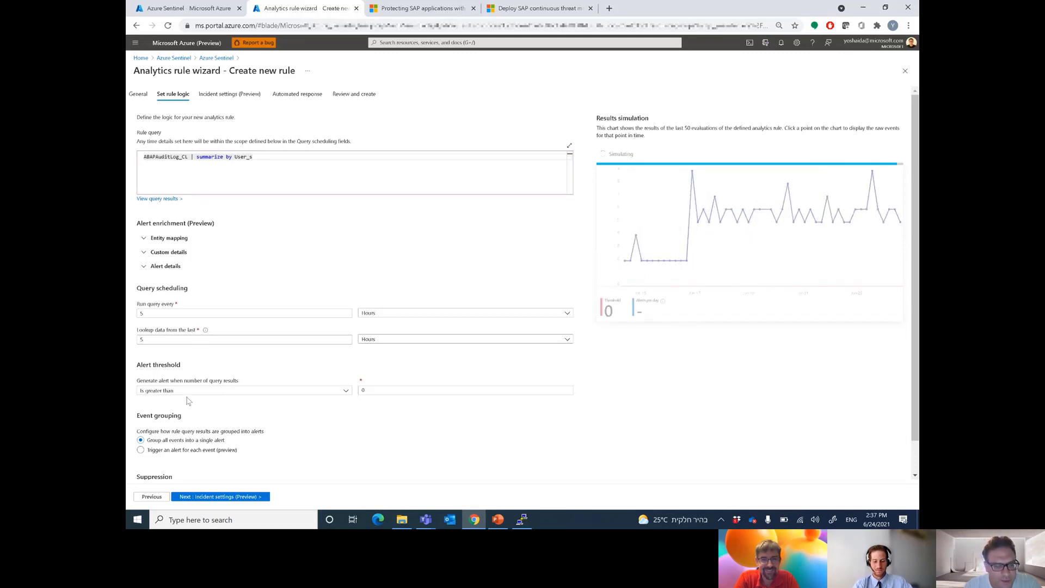
Set the alert threshold to greater than 10, then discard the draft rule.
click(319, 390)
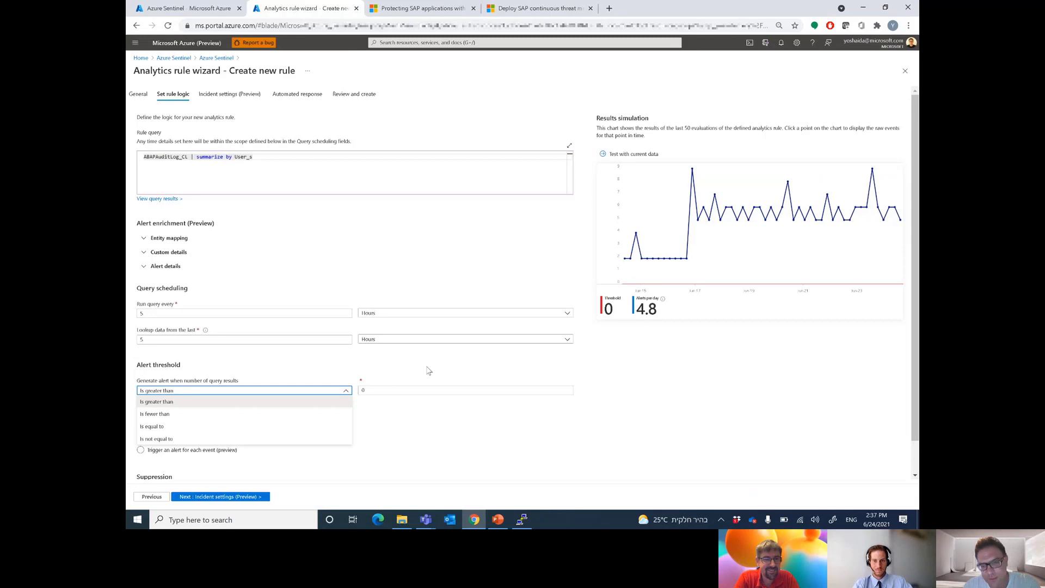
click(434, 389)
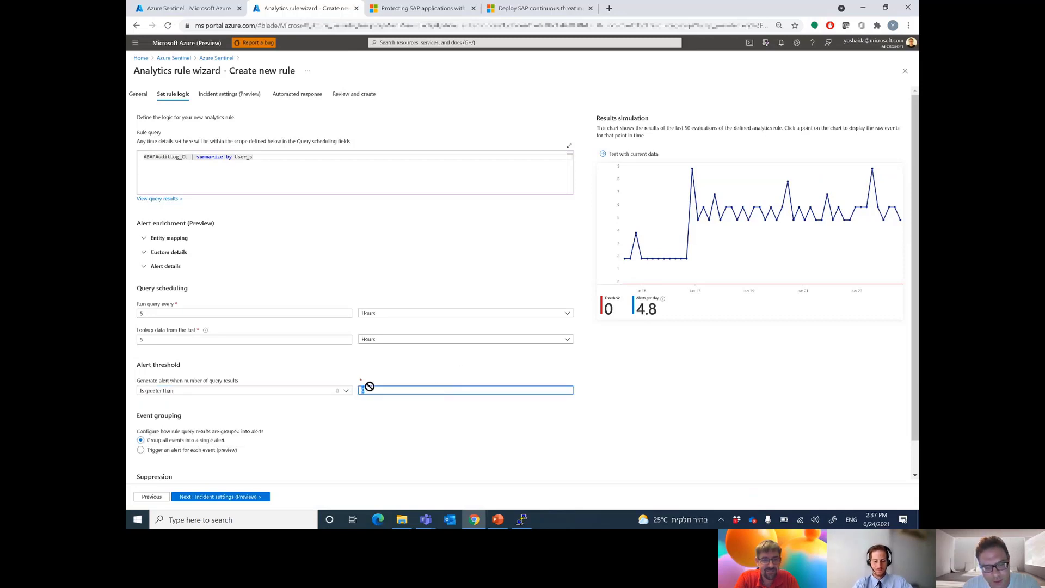
text(4)
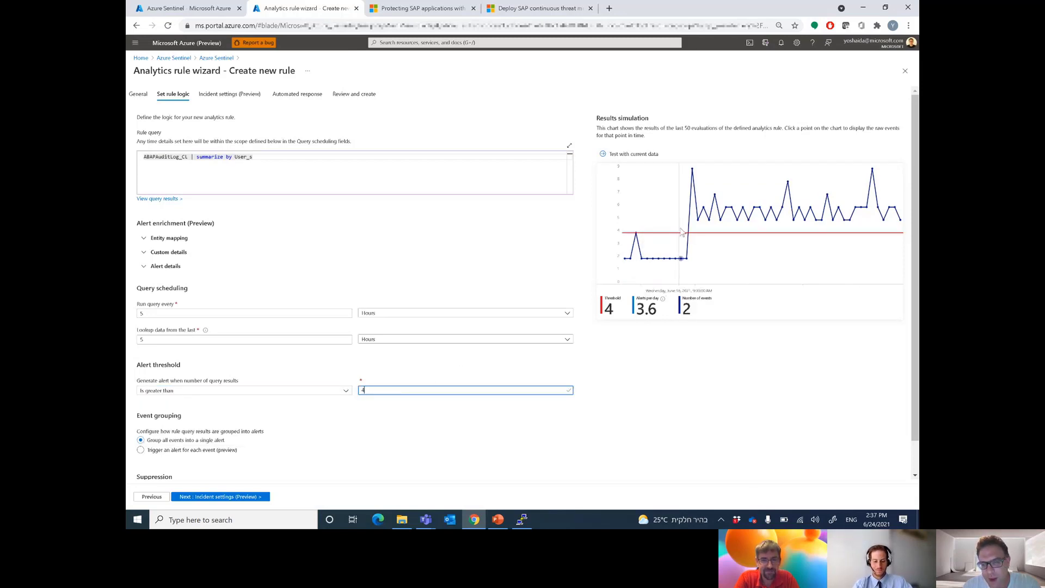
click(319, 392)
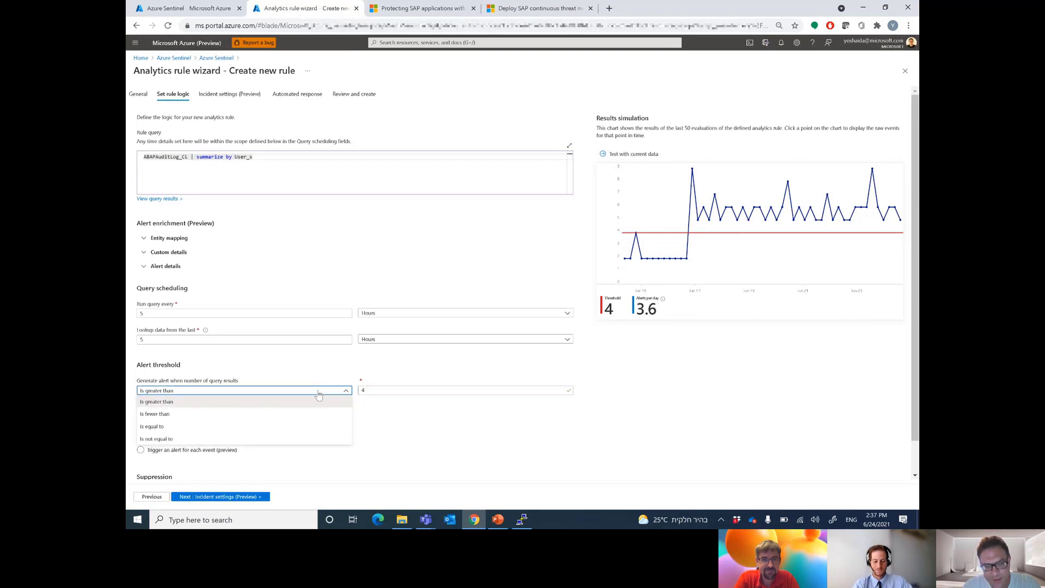
double_click(370, 390)
text(10)
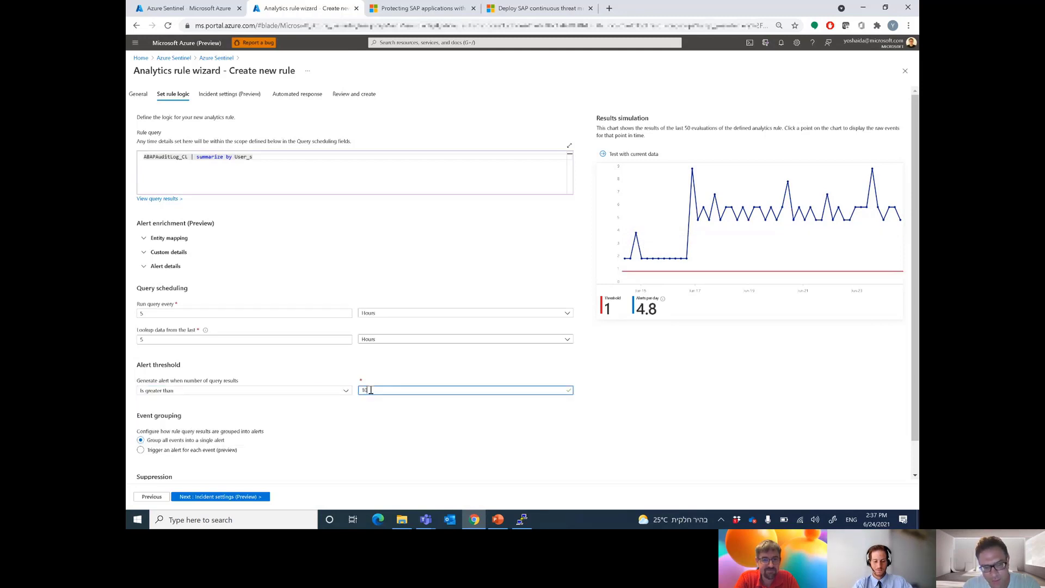
click(222, 58)
click(570, 84)
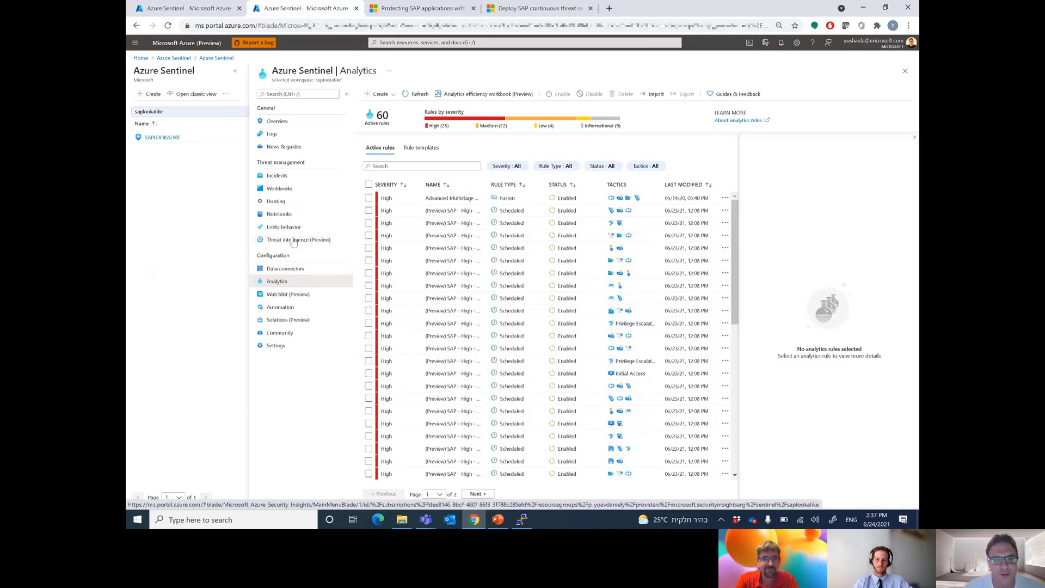
Open the saved SAP workbook from 06/09/2021 08:22.
click(287, 191)
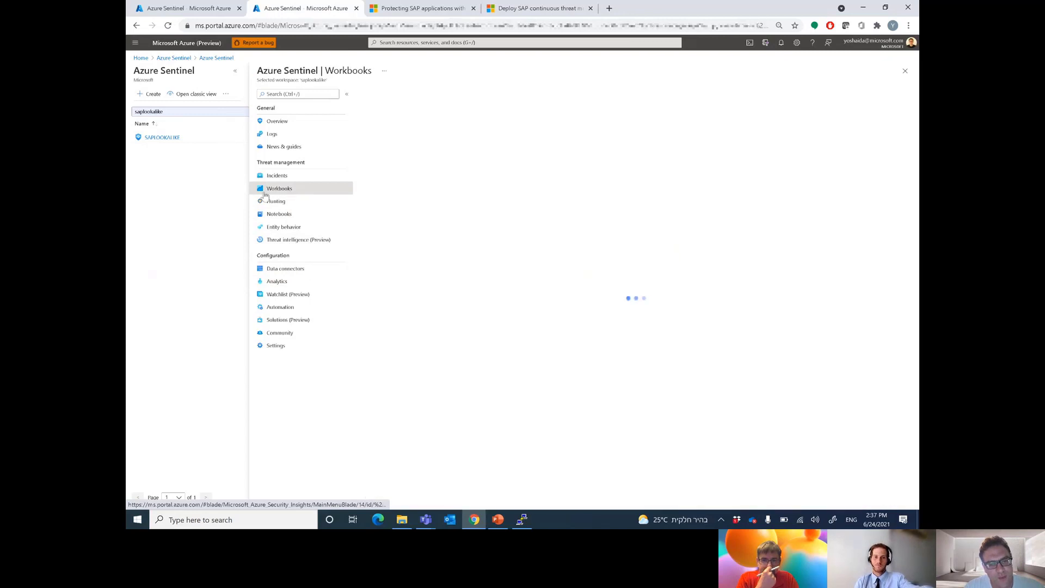
click(383, 152)
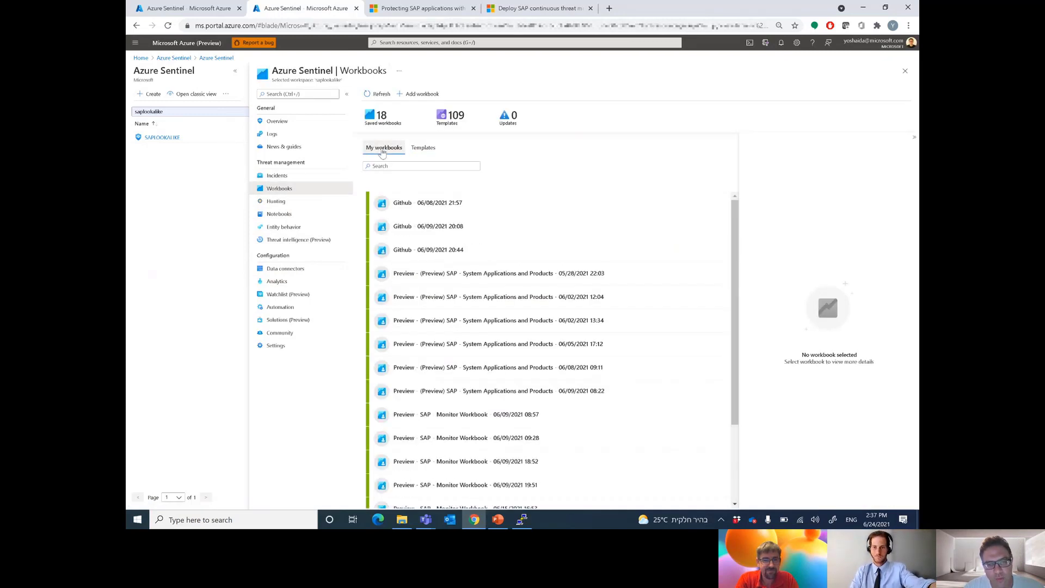
click(466, 389)
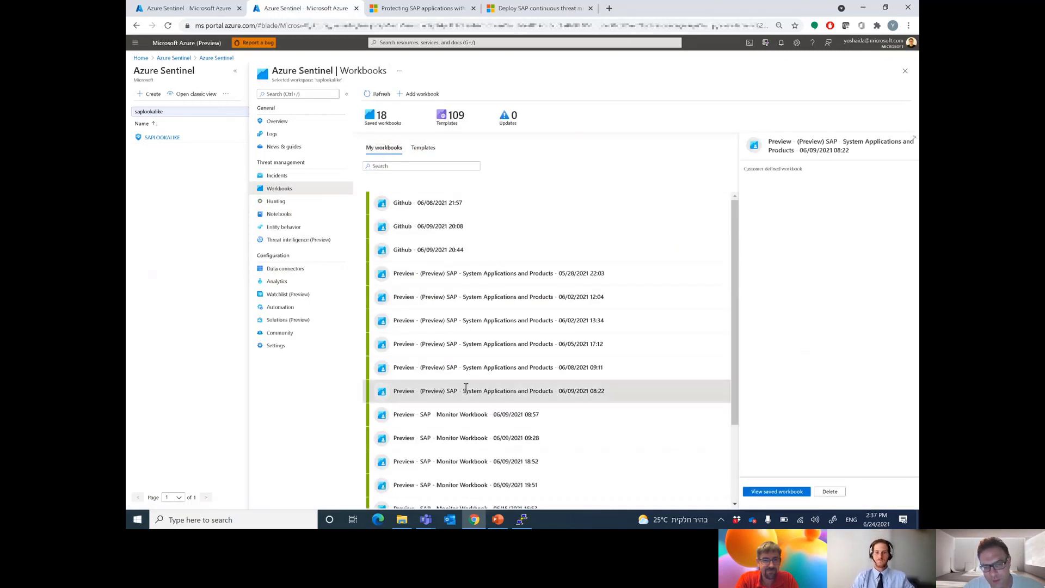
click(765, 493)
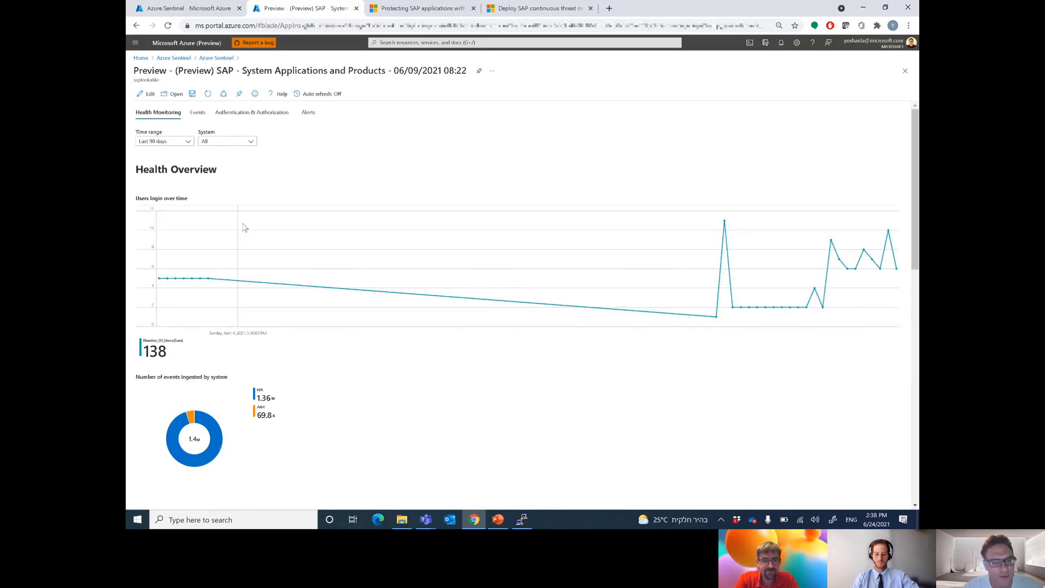
View the Events tab, try the User and System filters, then show Authentication & Authorization.
click(197, 114)
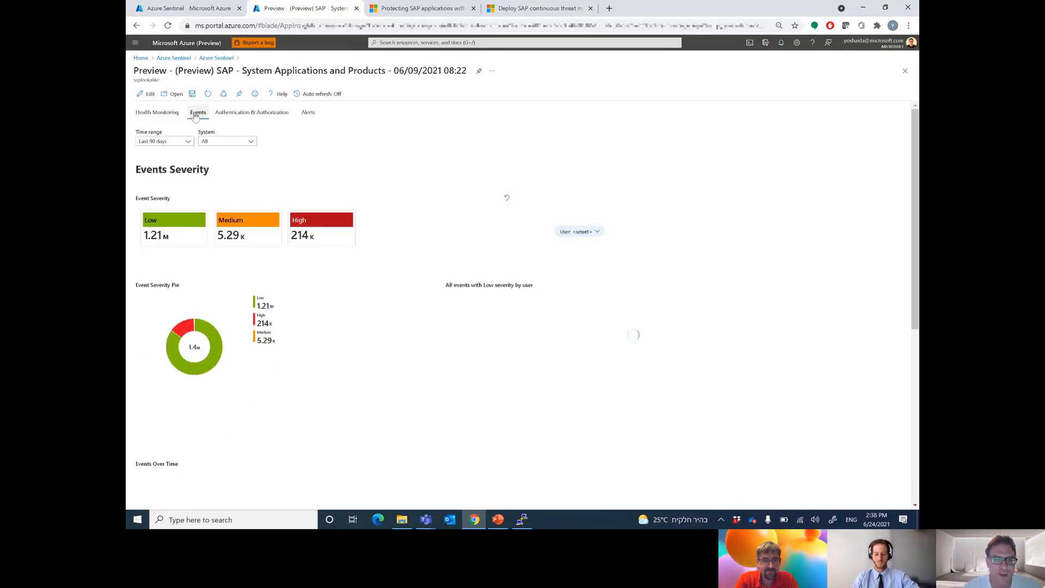
scroll(279, 314, down, 6)
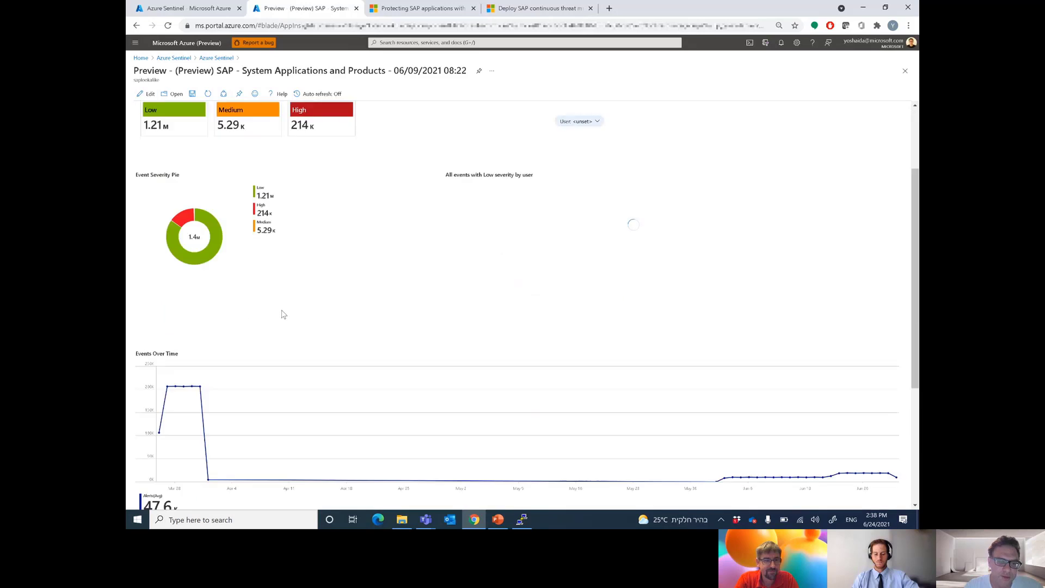
scroll(272, 321, up, 6)
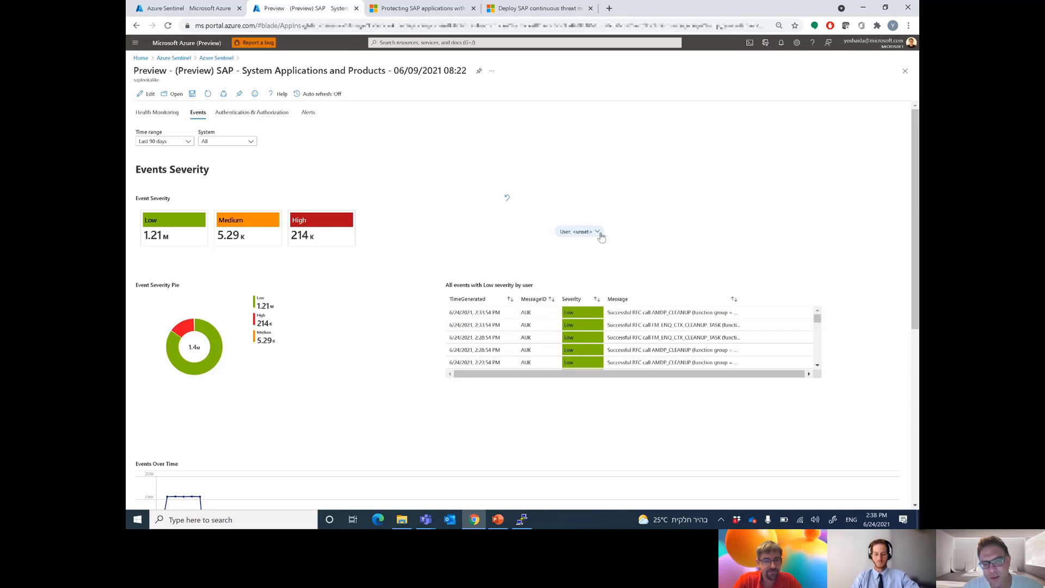
click(599, 233)
click(556, 234)
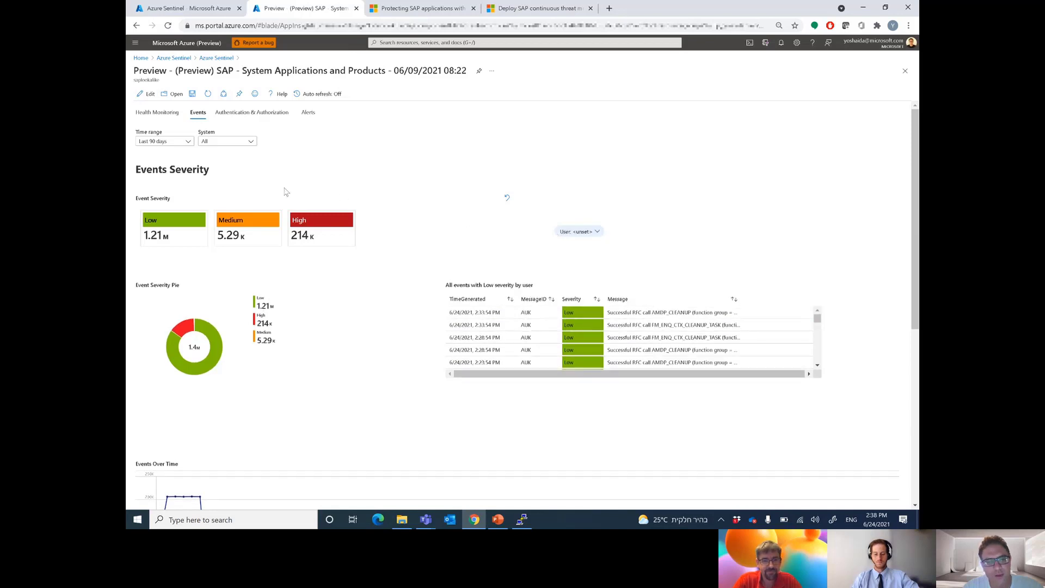
click(238, 143)
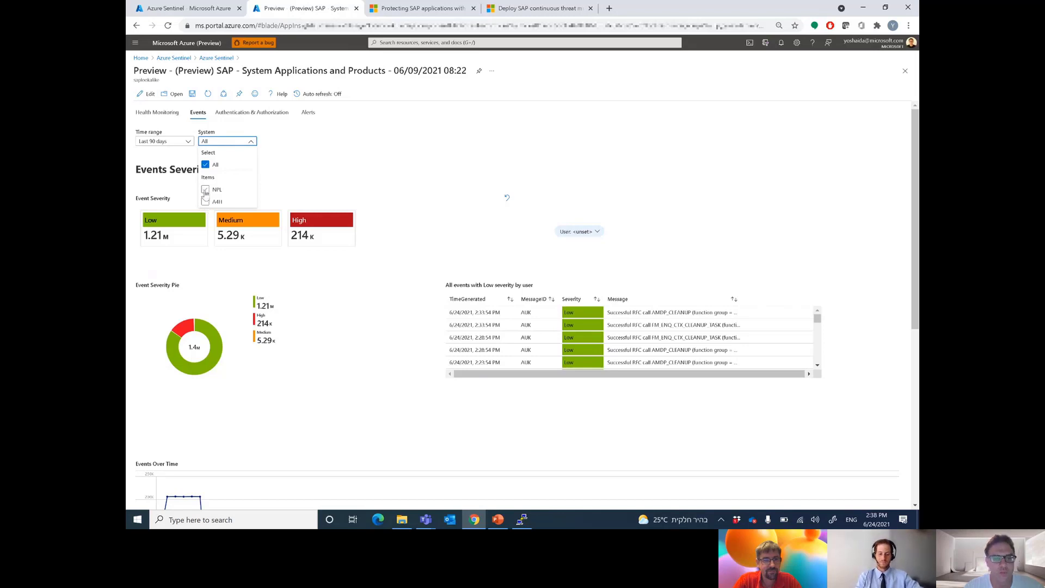
click(305, 148)
click(251, 115)
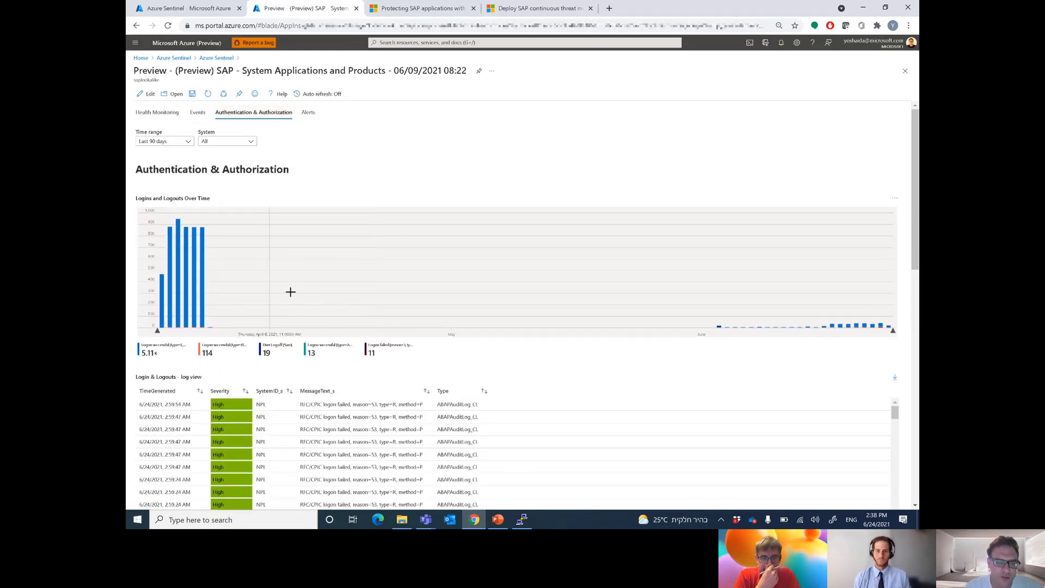
Scroll through the Authentication & Authorization dashboard, then return to the 18 saved workbooks.
scroll(295, 296, down, 3)
scroll(296, 297, down, 3)
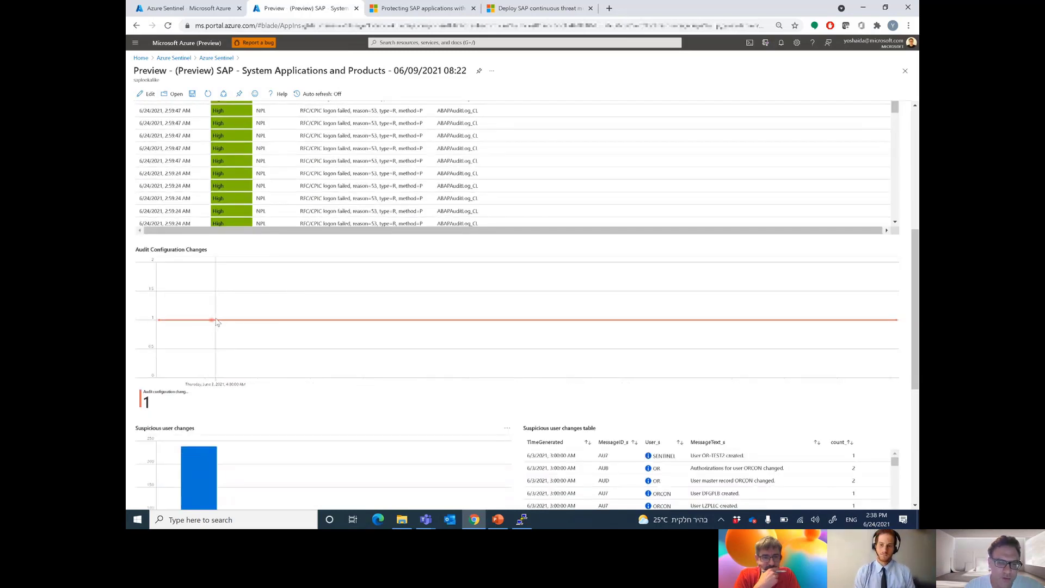
scroll(216, 322, down, 3)
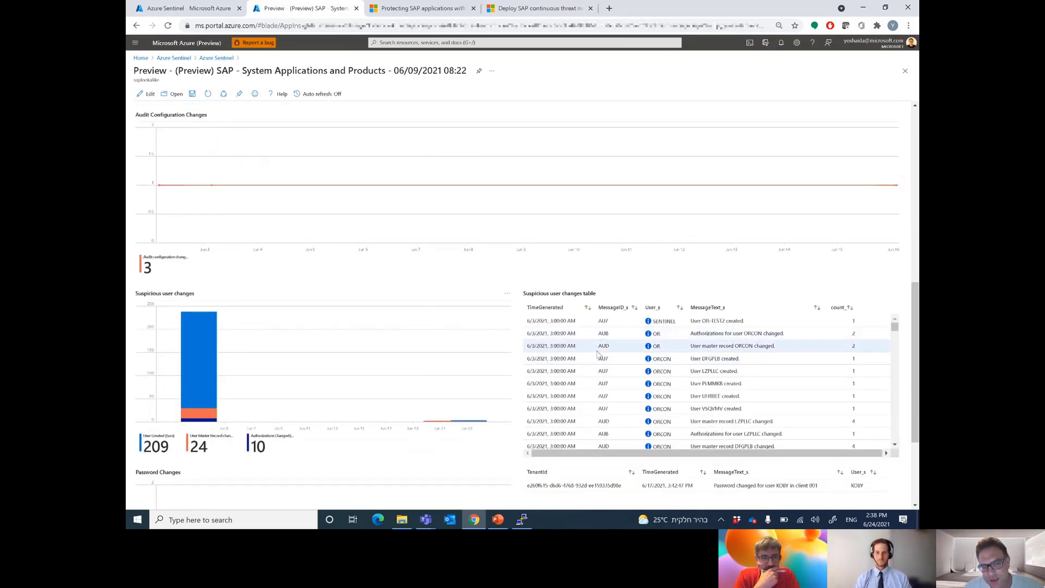
scroll(659, 373, down, 5)
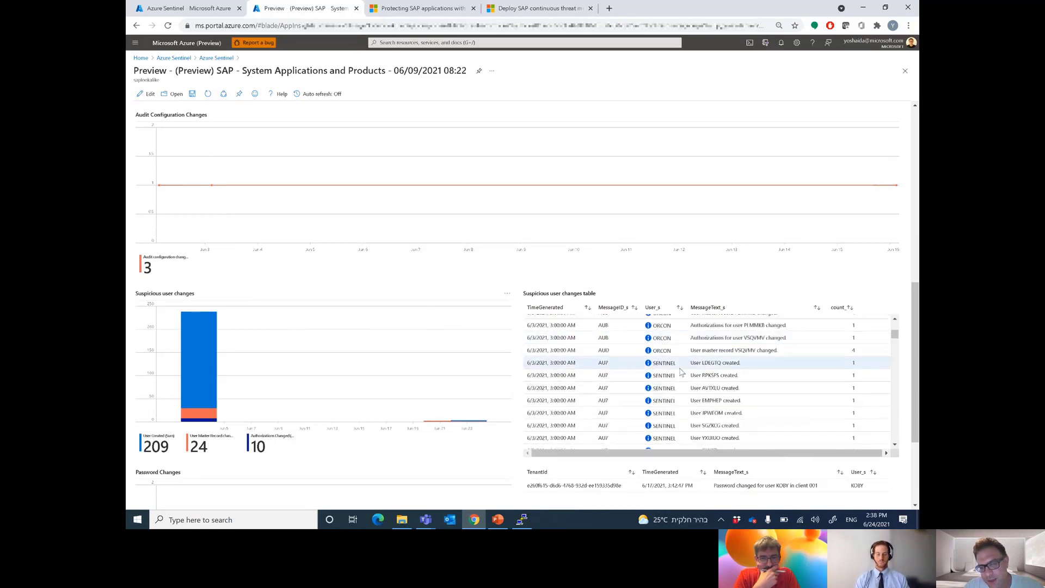
scroll(675, 362, down, 5)
scroll(427, 436, down, 3)
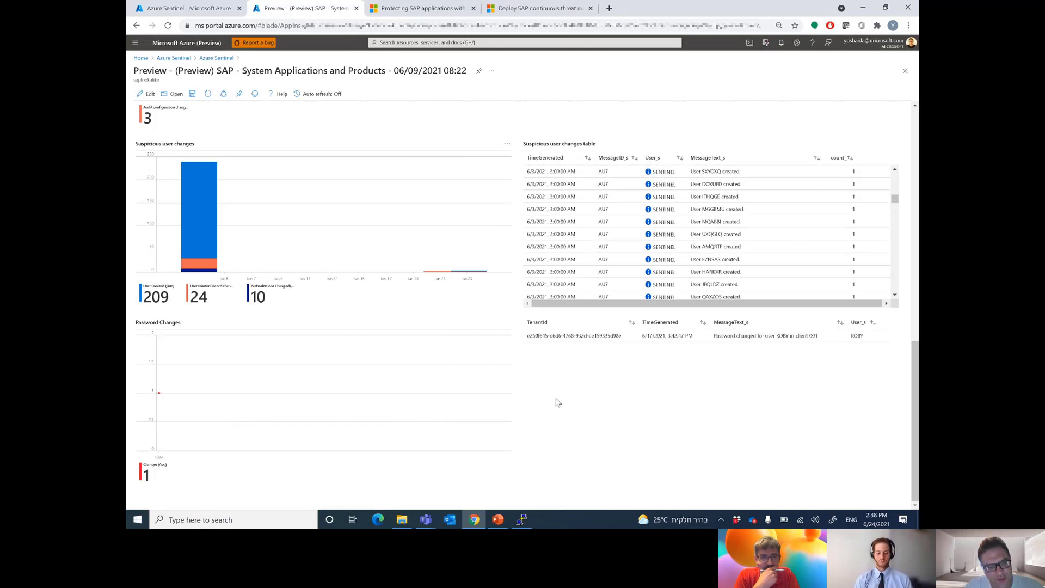
scroll(557, 401, up, 5)
scroll(558, 398, up, 10)
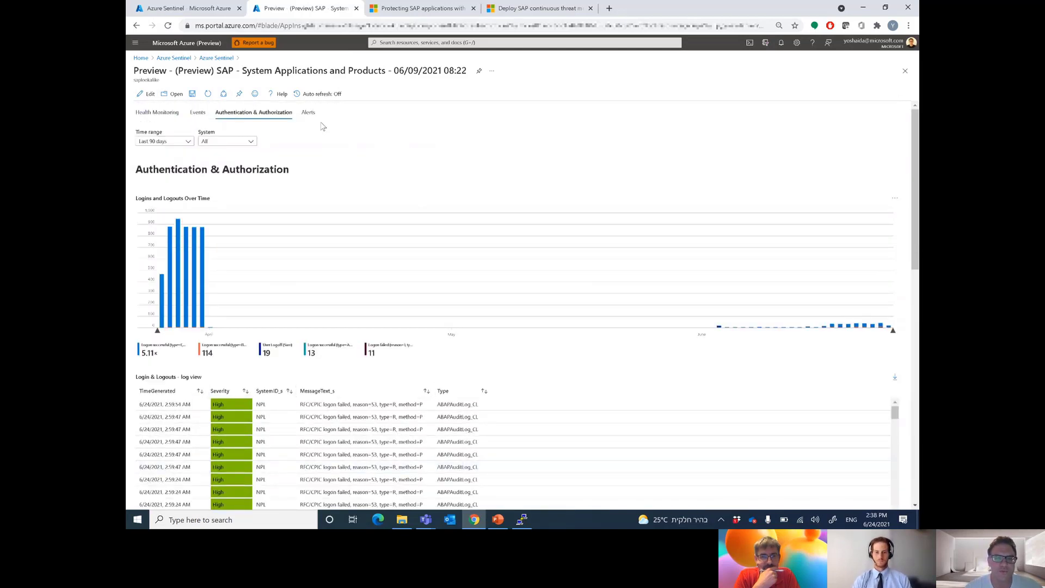
click(216, 59)
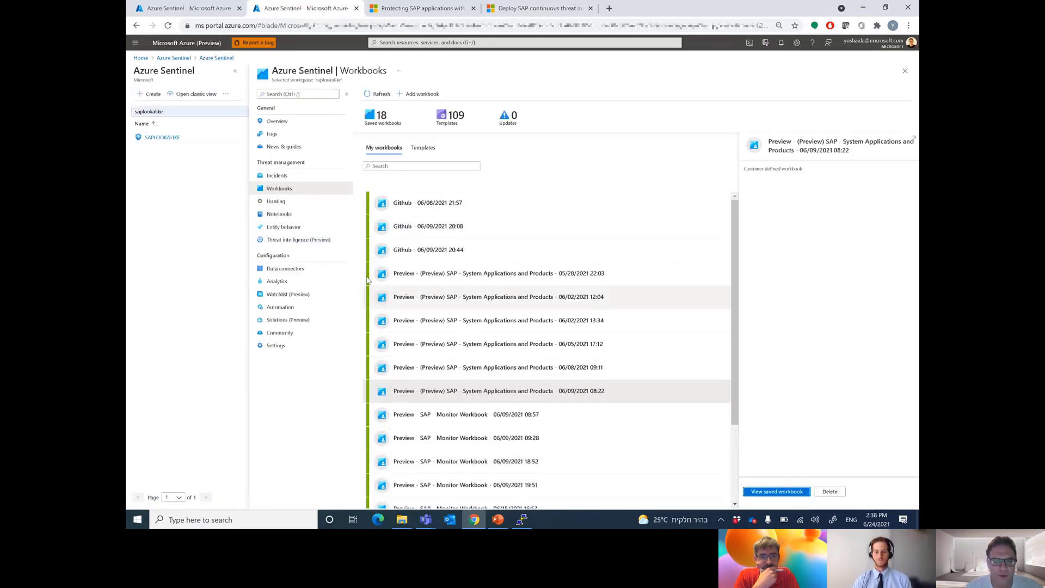
Widen the incidents' Title column and investigate incident 2251 as a graph.
click(281, 177)
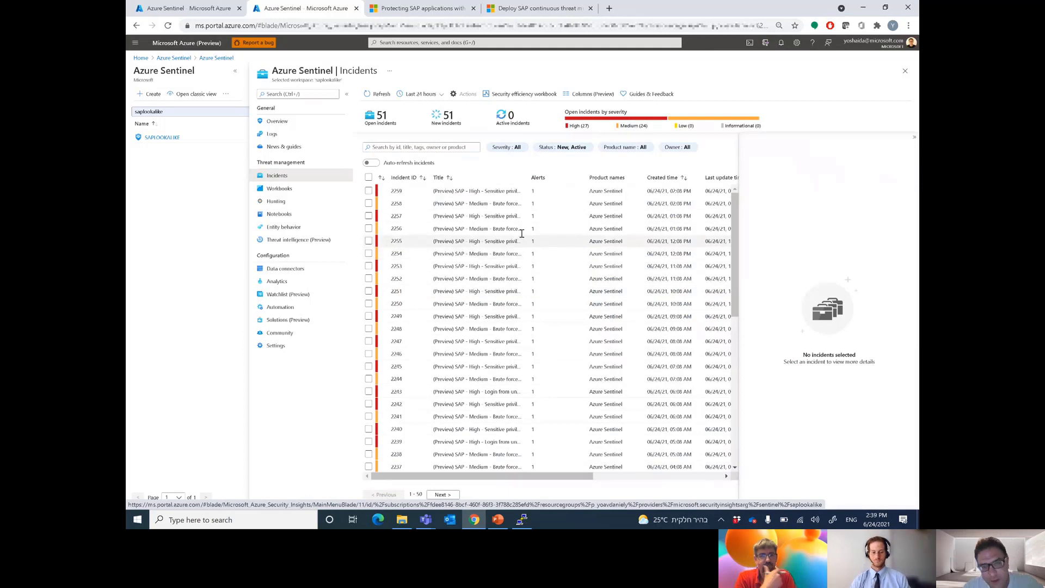
drag(527, 178, 617, 177)
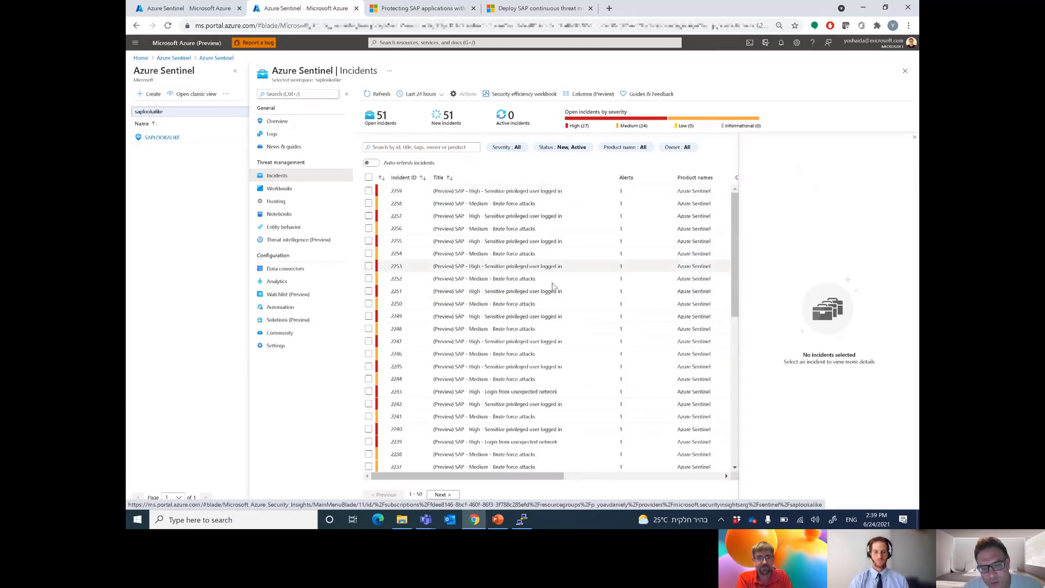
click(517, 292)
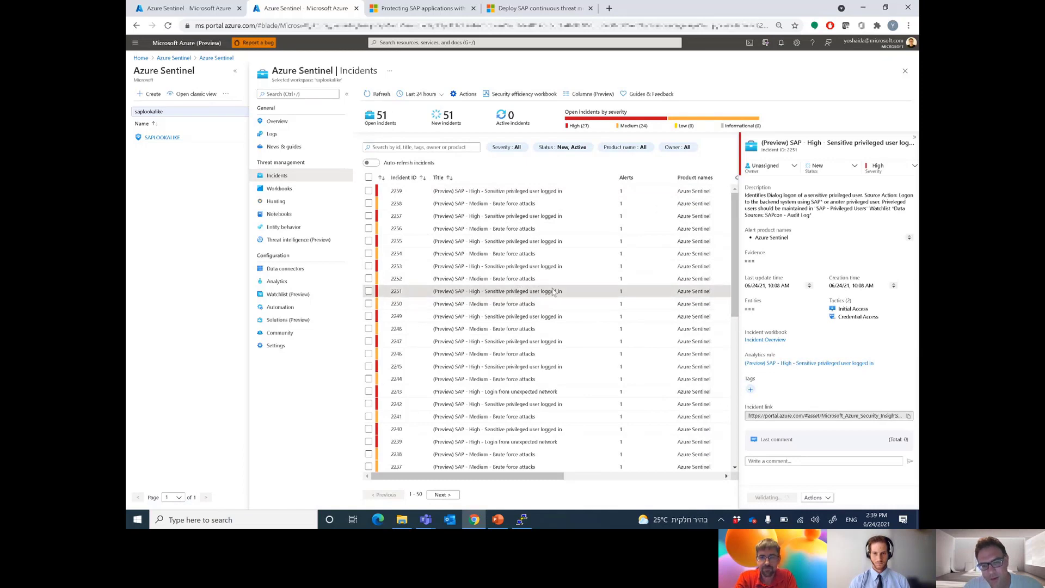
click(817, 497)
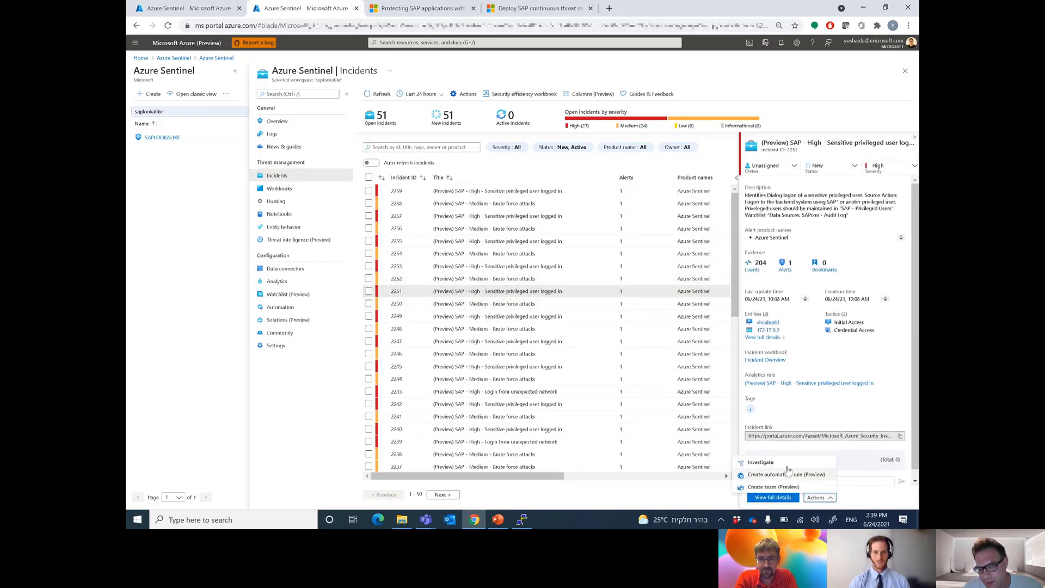
click(761, 463)
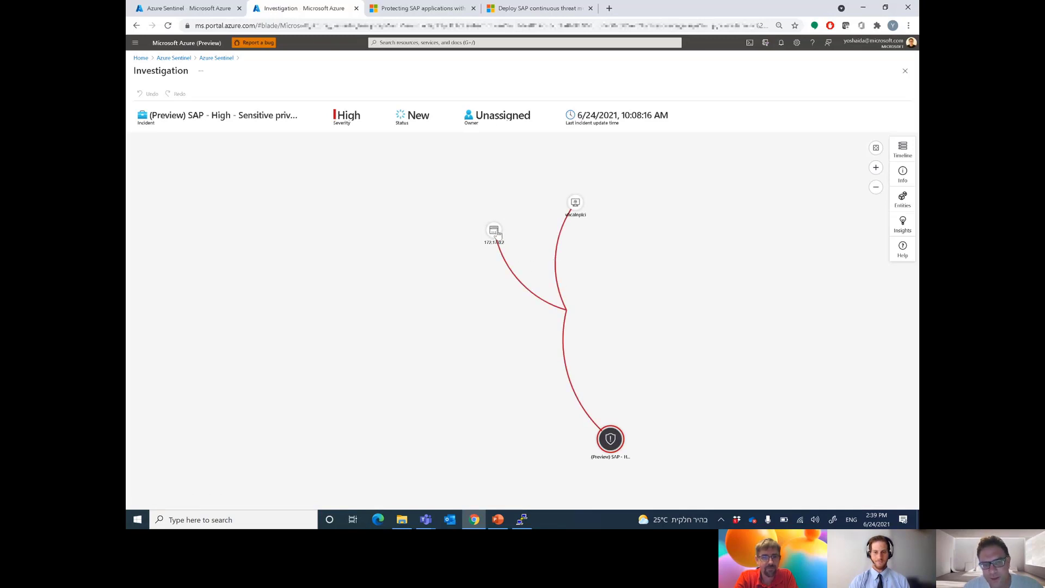
Expand IP 172.17.0.2's related alerts, inspect the +477 node's entities, then return to Incidents.
mouse_move(497, 235)
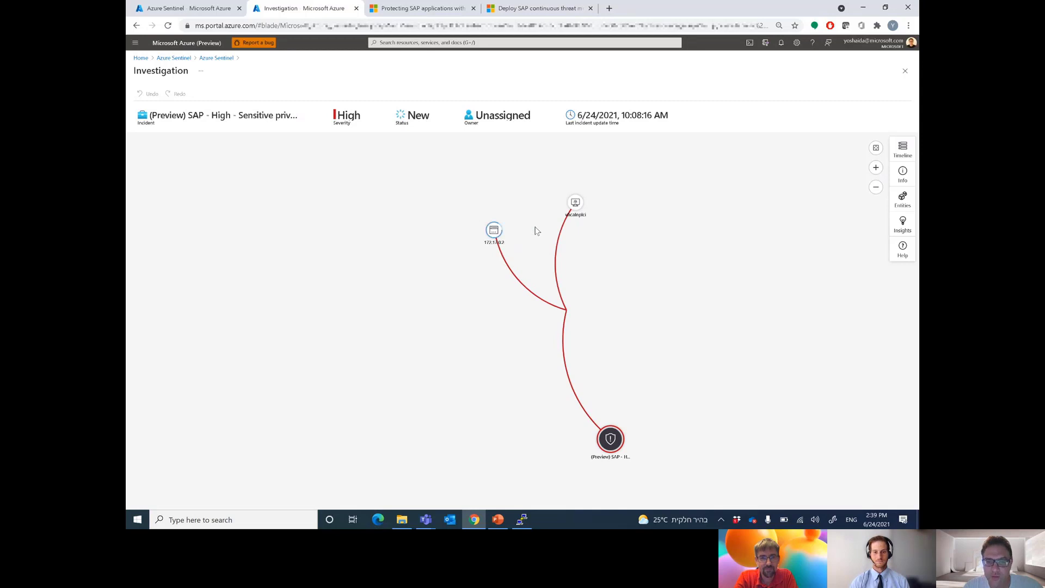
click(535, 230)
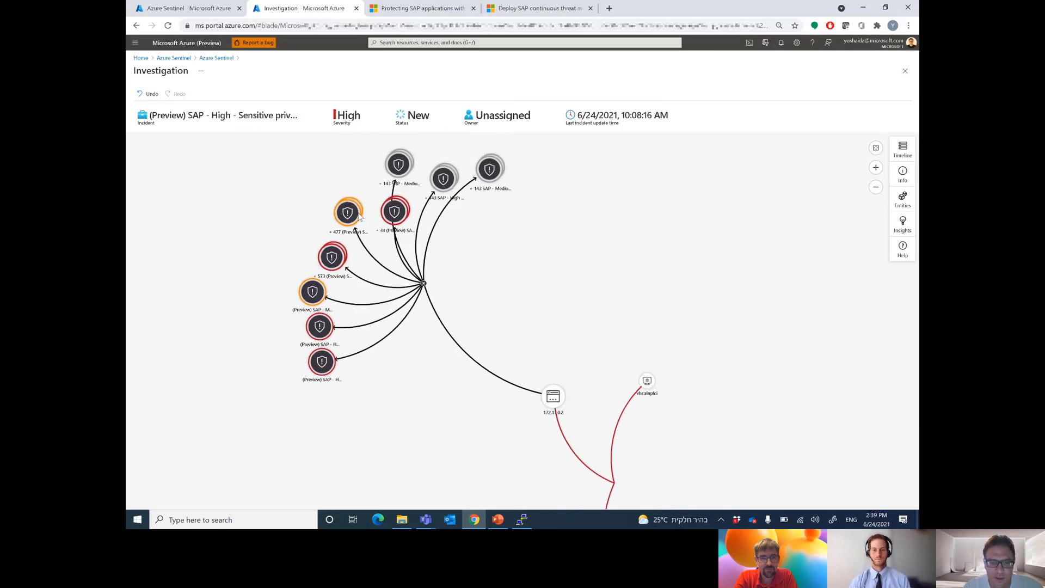
click(349, 214)
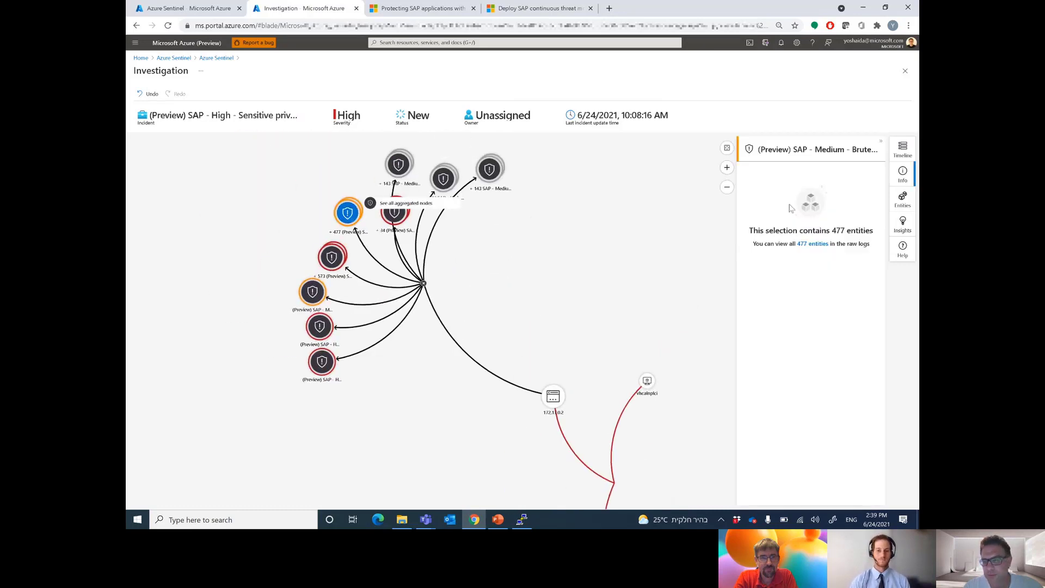
click(902, 201)
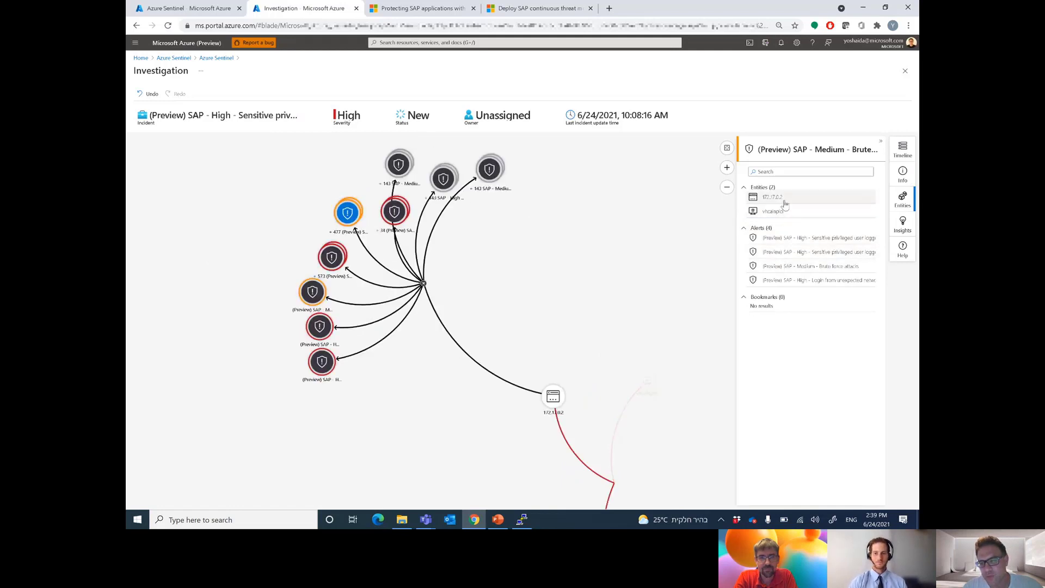
drag(686, 275, 601, 202)
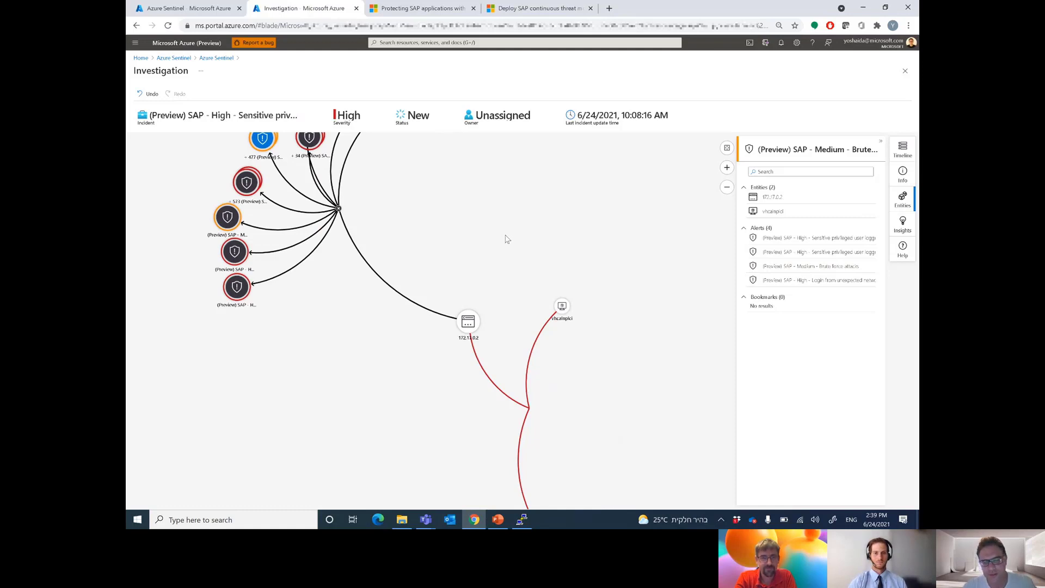
drag(486, 244, 587, 319)
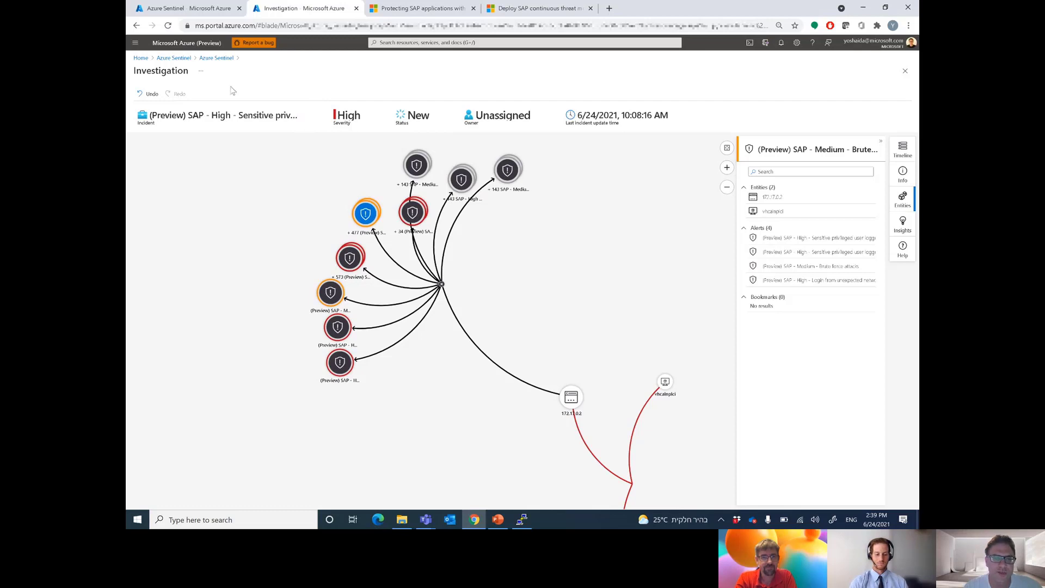
click(227, 60)
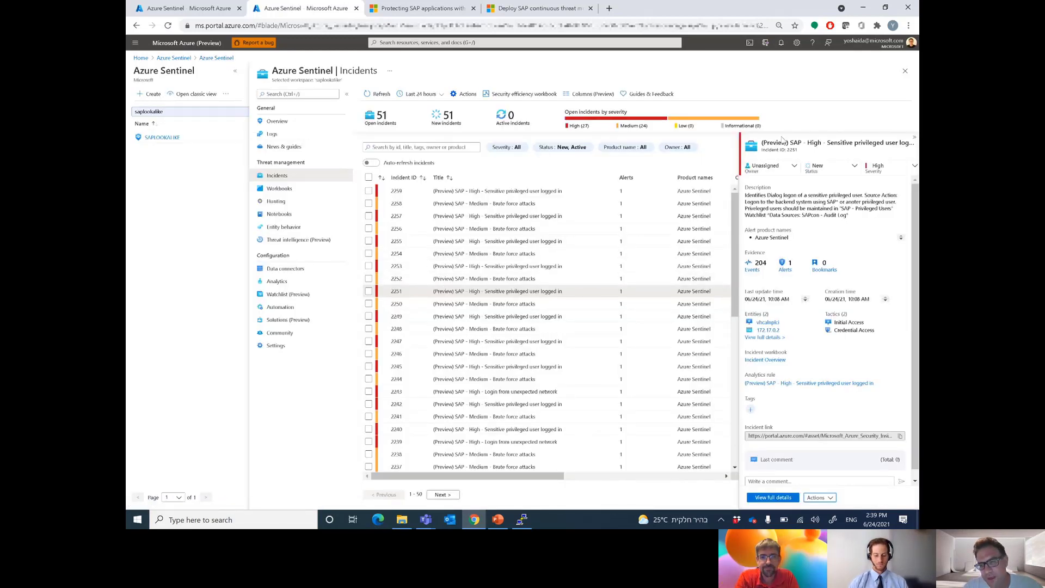
click(768, 166)
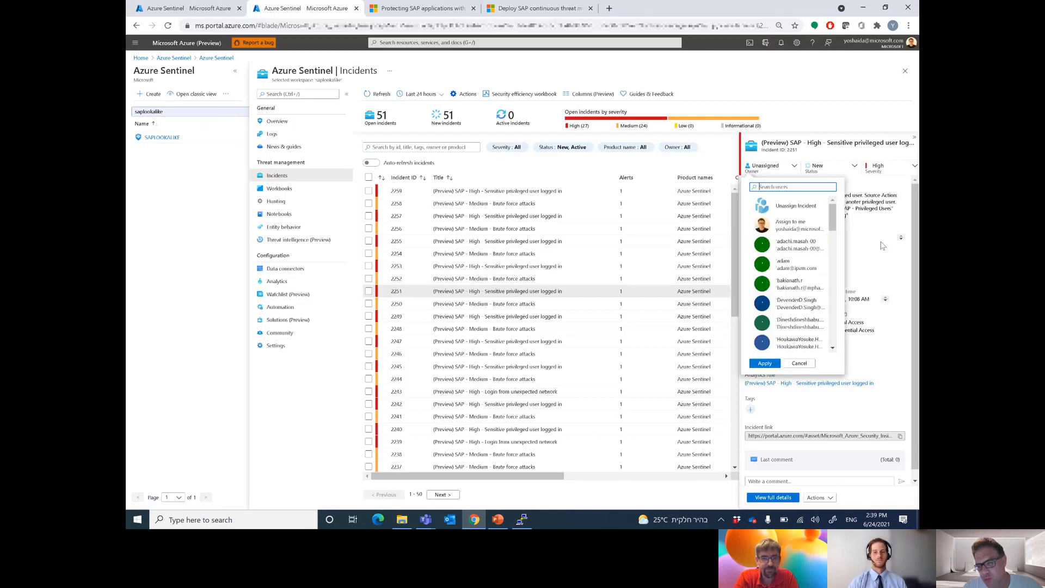
From incident 2251's full details Entities list, open the entity page for IP 172.17.0.2.
click(903, 378)
click(819, 498)
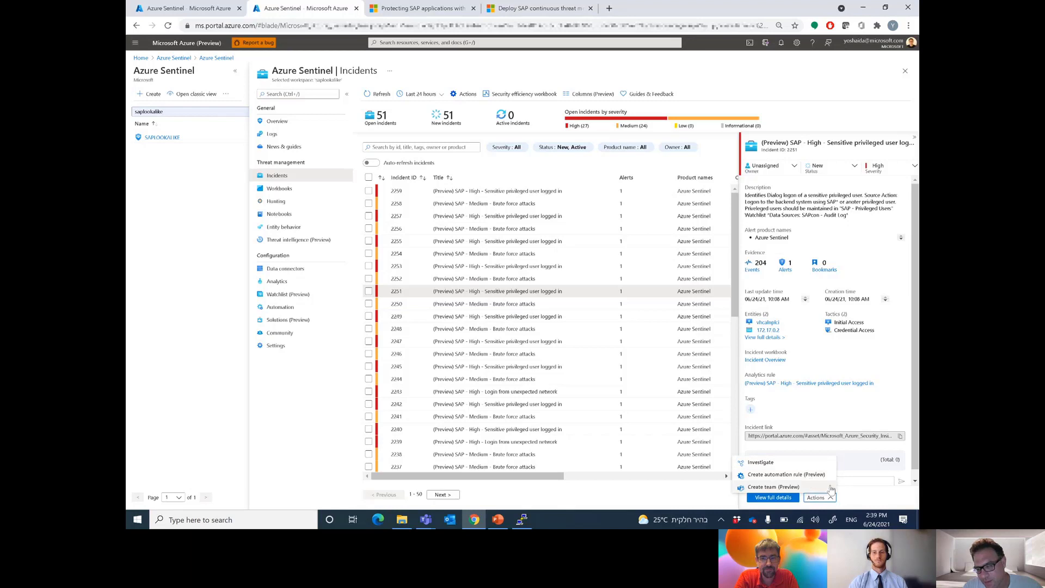
click(779, 488)
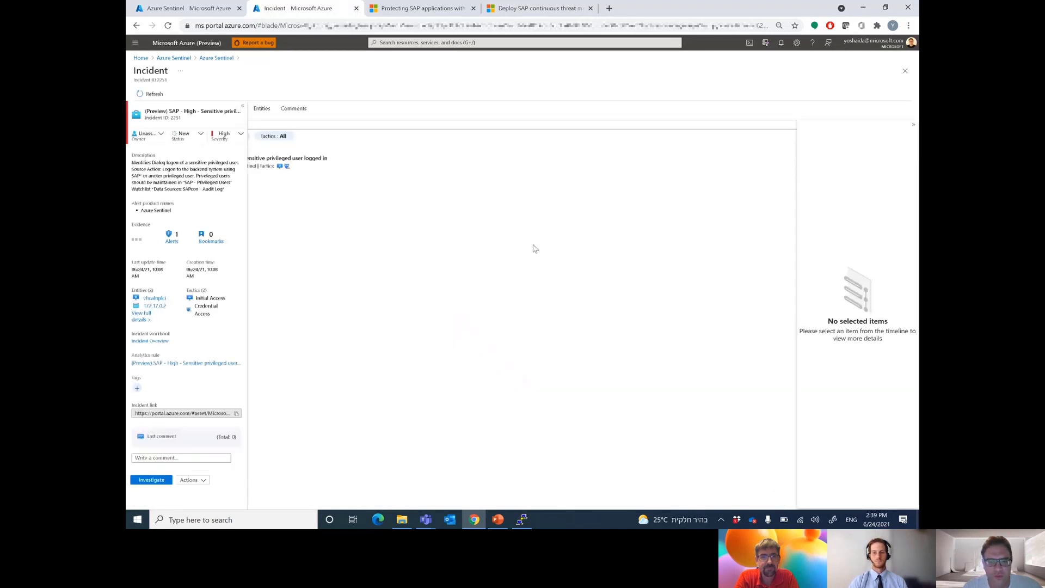
click(443, 116)
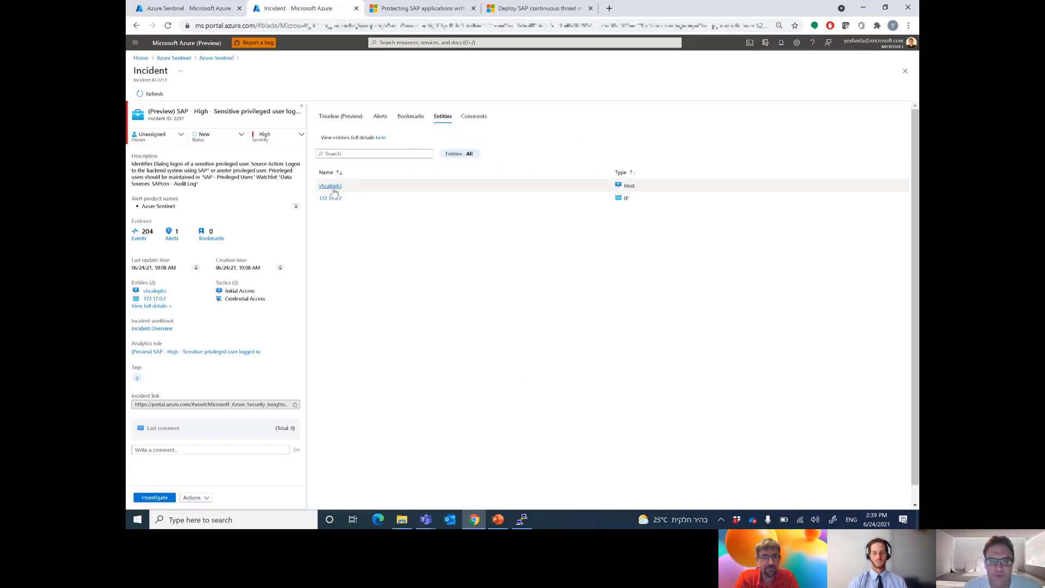
click(332, 199)
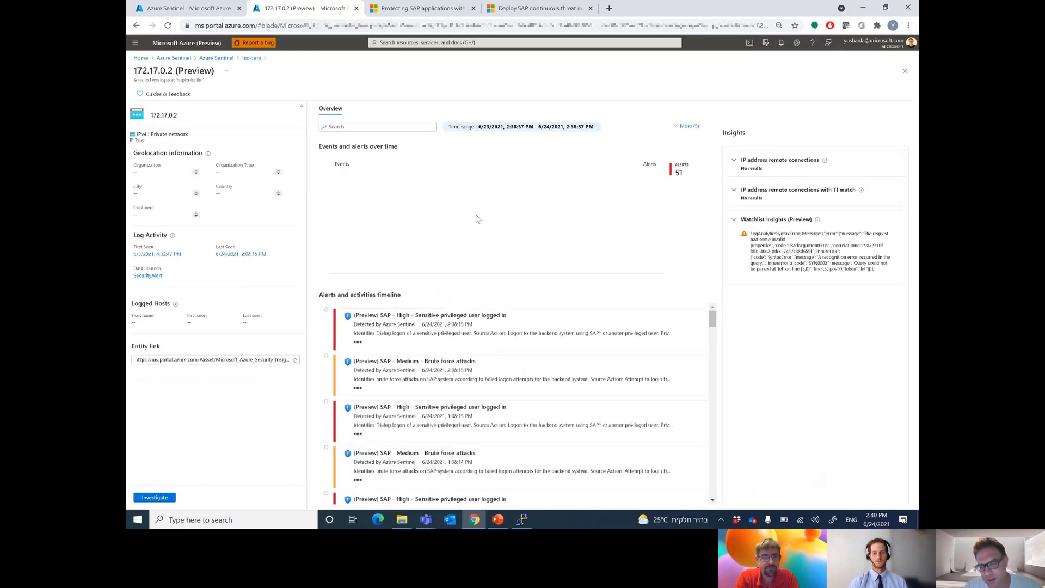
Go back to the incident, check its Actions and Timeline, then return to the 51-incident list.
scroll(420, 339, down, 7)
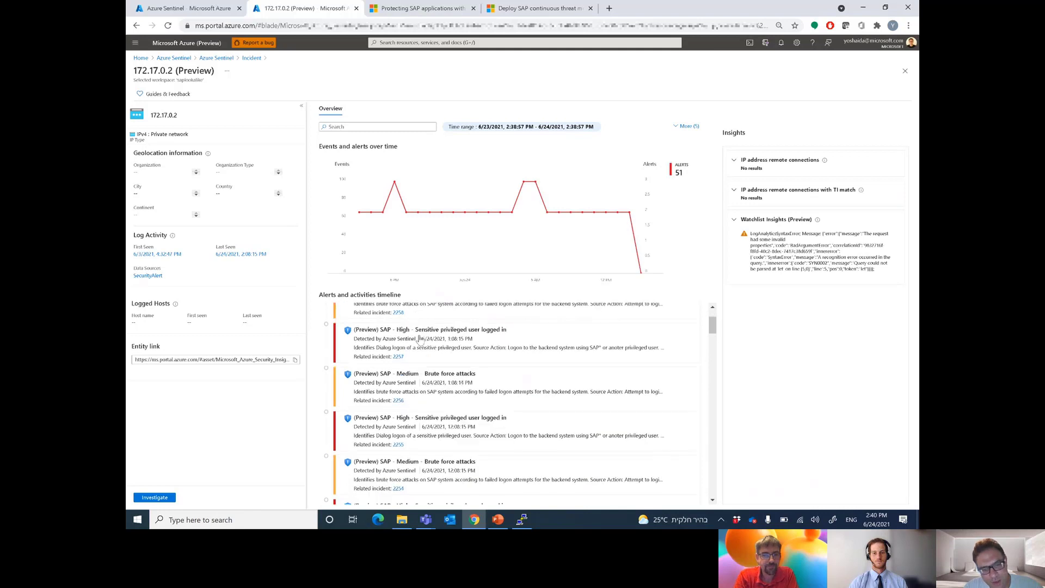
scroll(424, 344, down, 6)
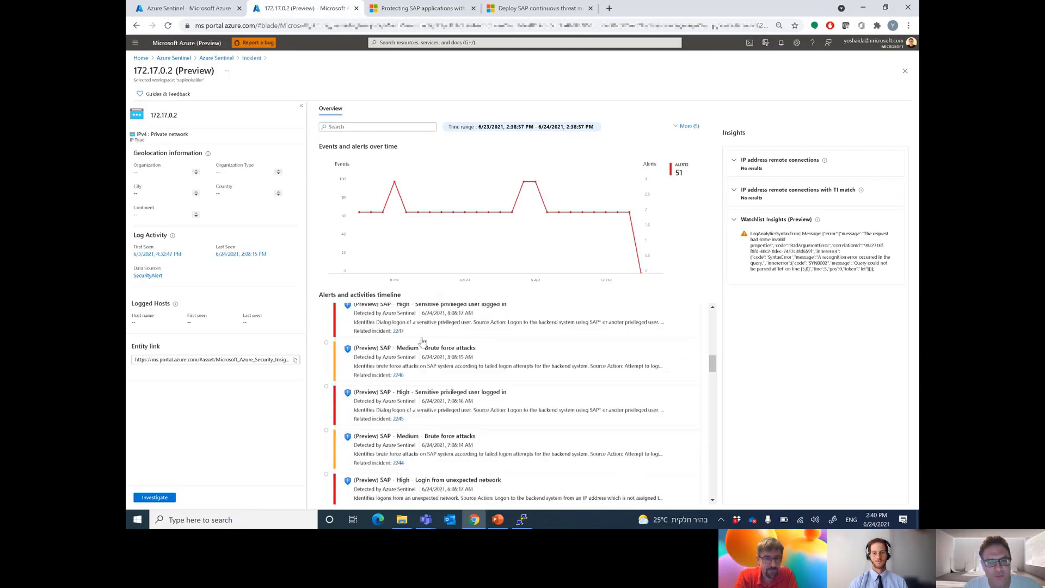
click(252, 58)
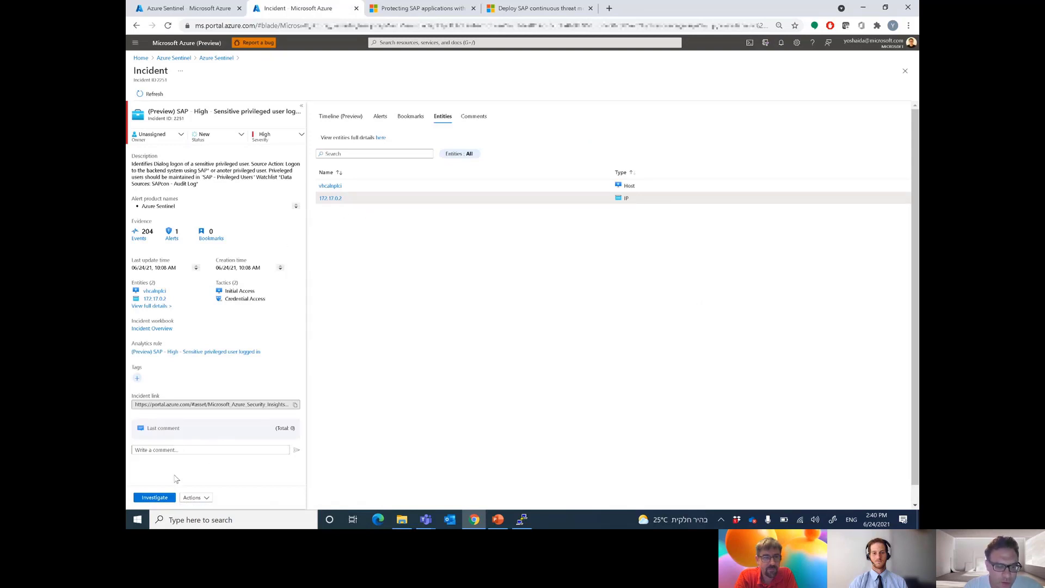
click(186, 498)
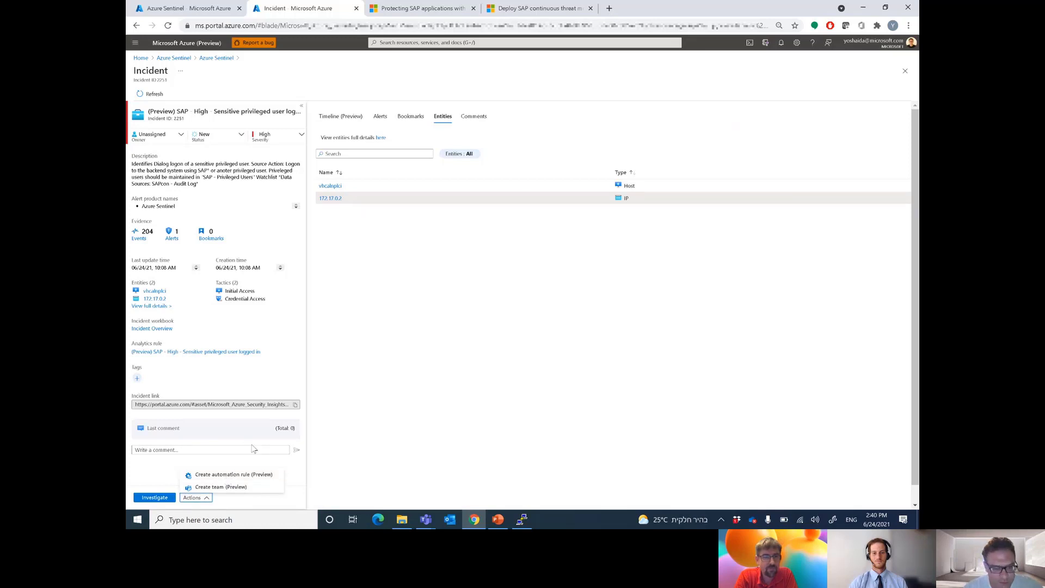
click(166, 472)
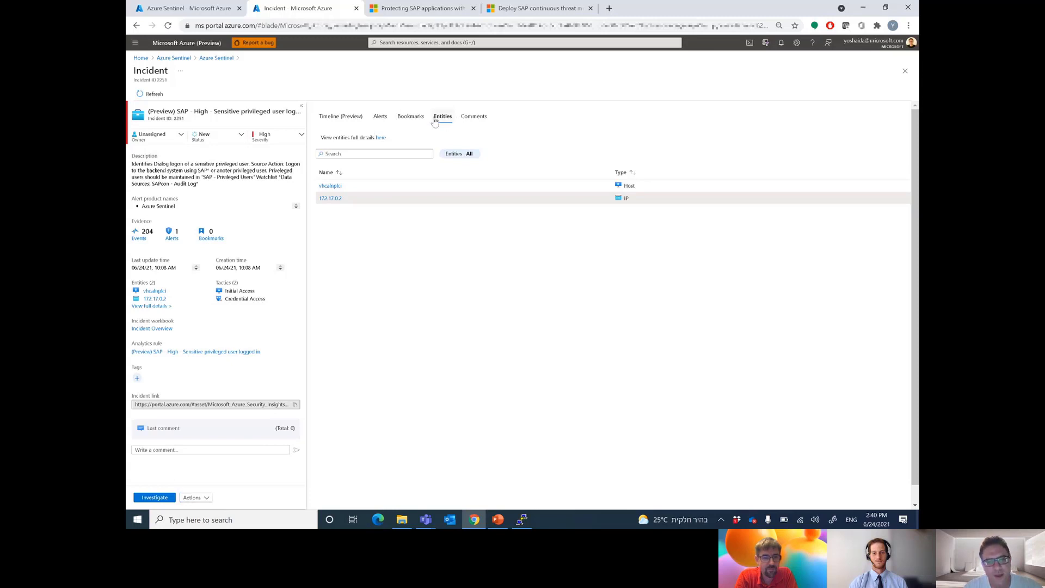
click(351, 116)
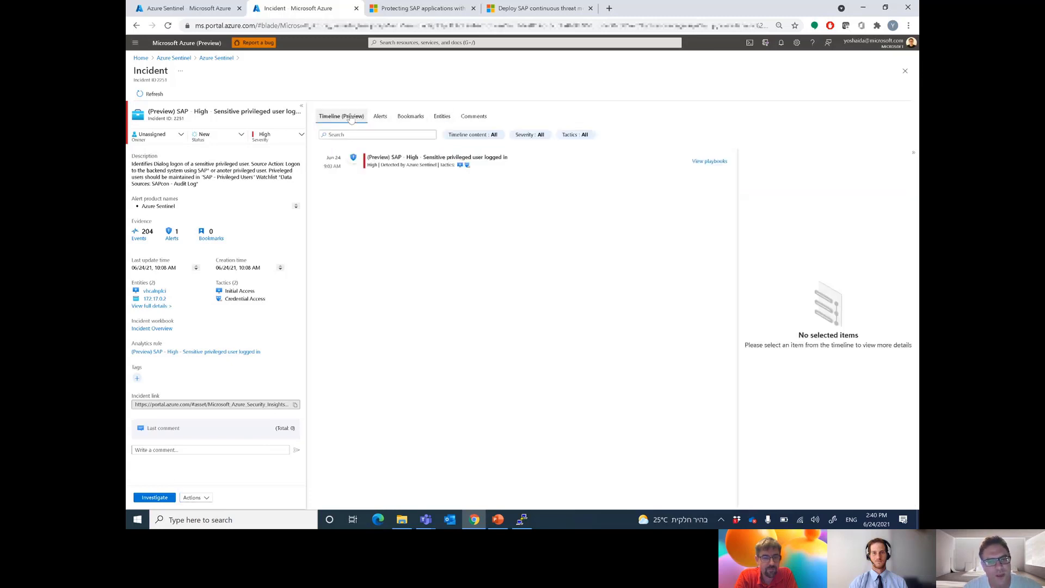
click(215, 58)
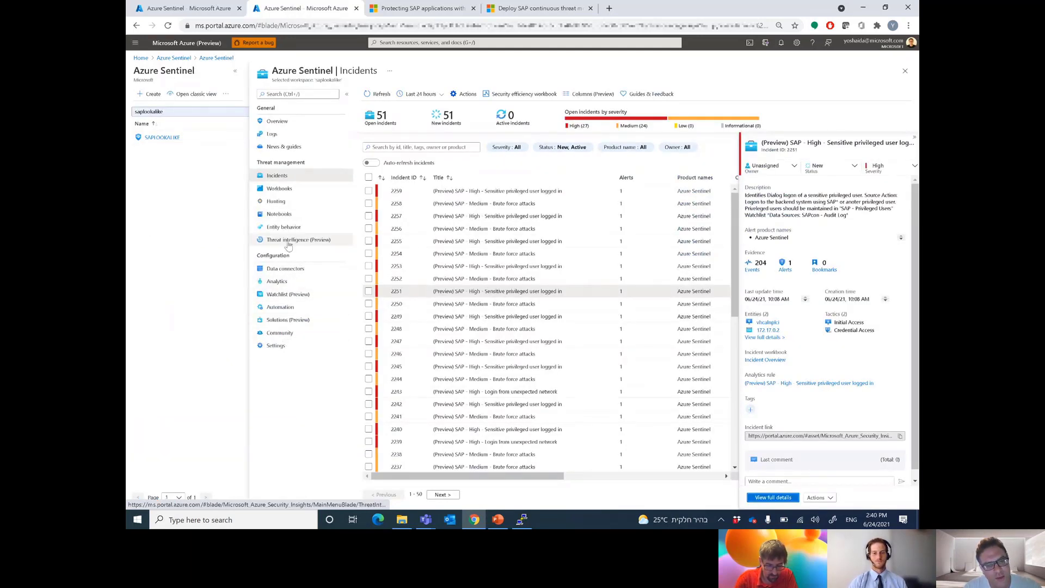
Open the Request-ResourceExemption playbook from the Automation Playbooks list of 136 enabled playbooks.
click(292, 309)
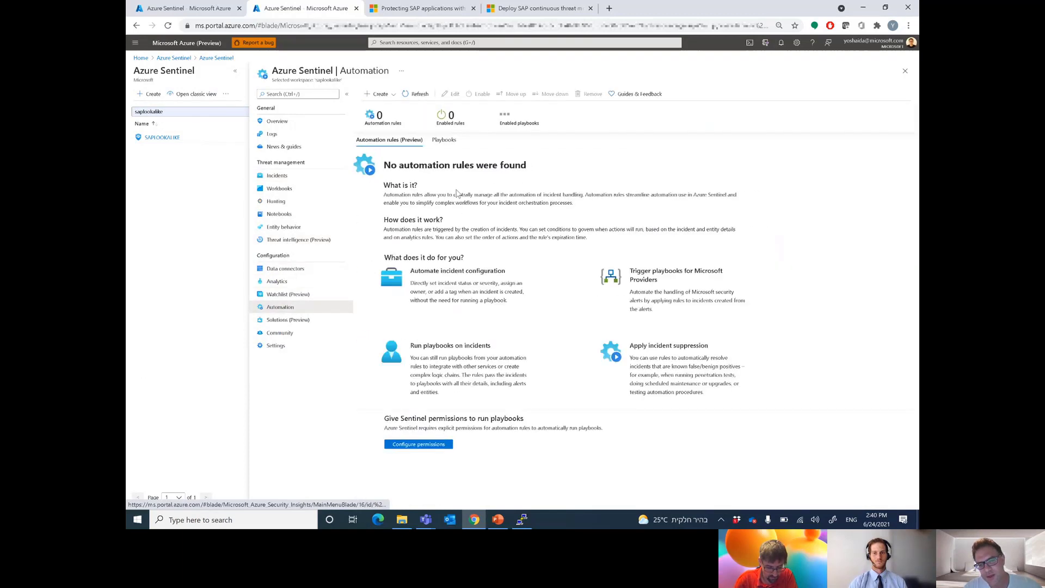
click(444, 140)
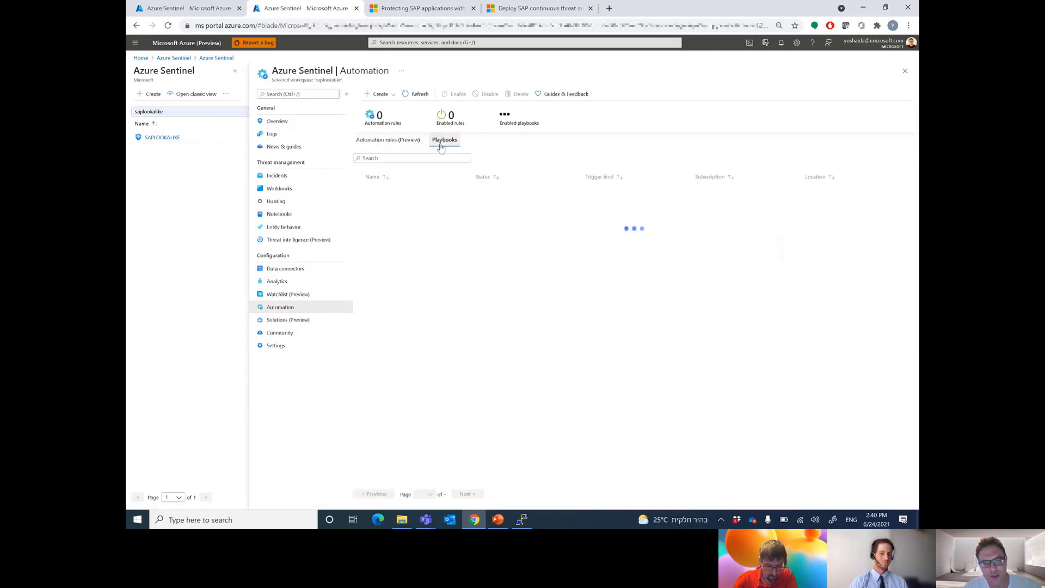
scroll(413, 245, down, 5)
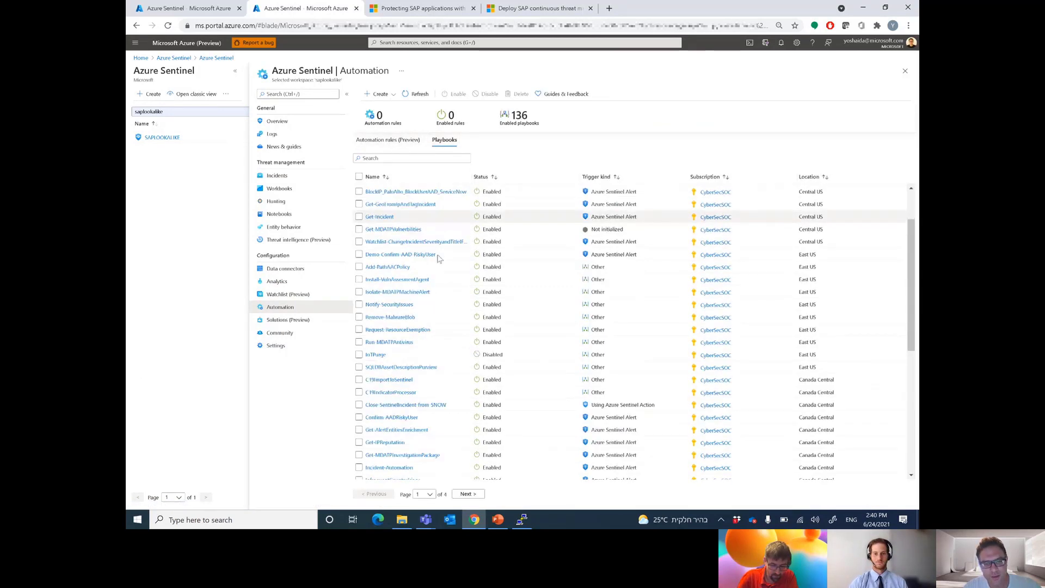
scroll(429, 264, down, 1)
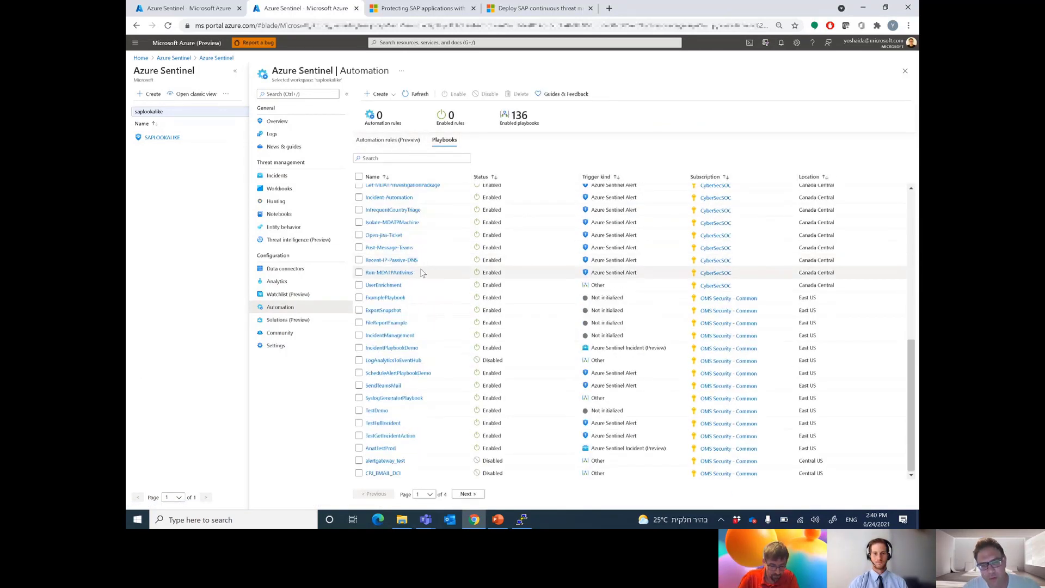
scroll(403, 316, up, 6)
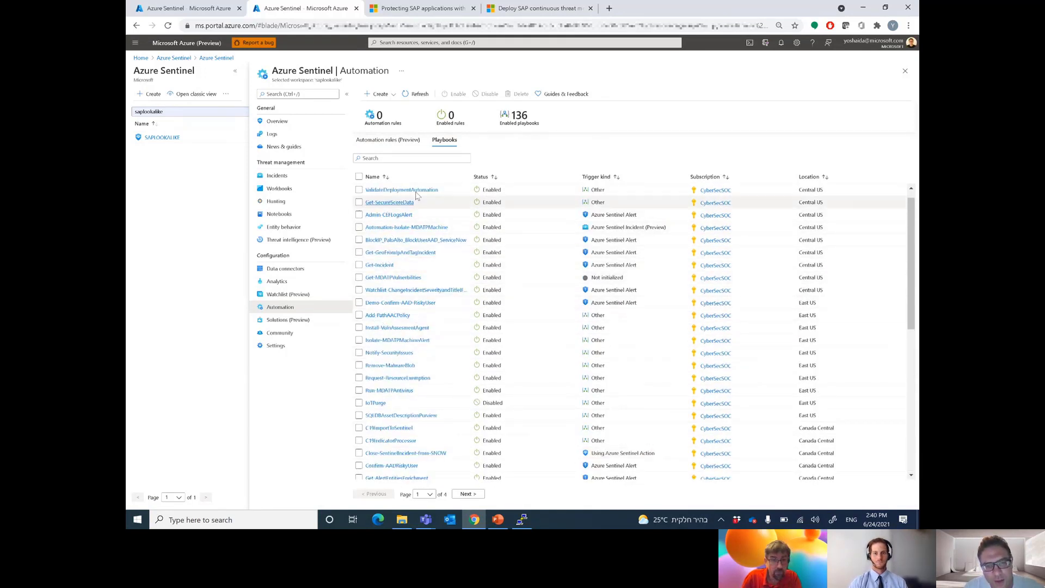
click(394, 379)
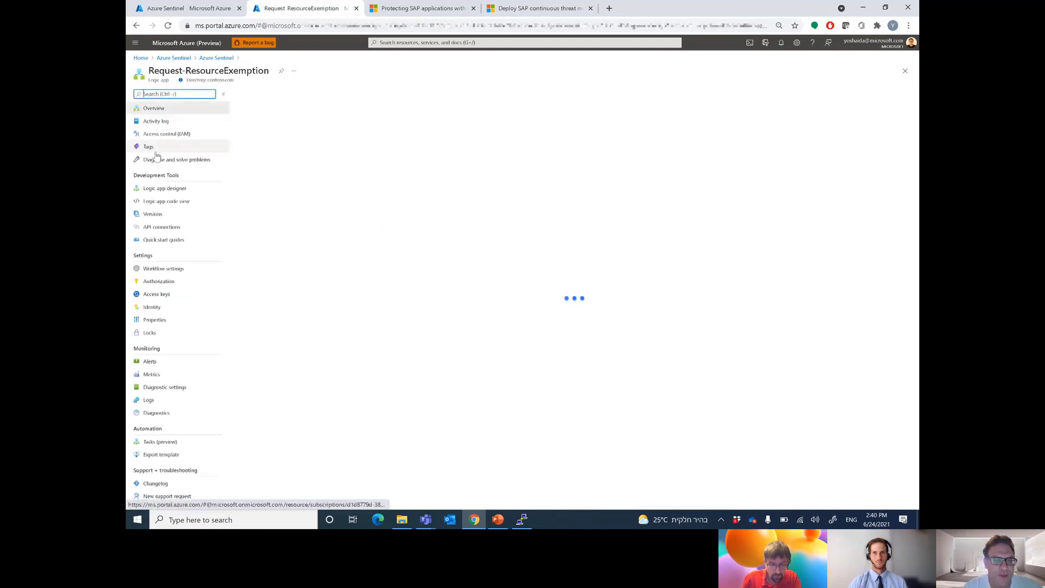
View the Request-ResourceExemption workflow in Logic app designer, then go back to Sentinel Incidents.
click(165, 189)
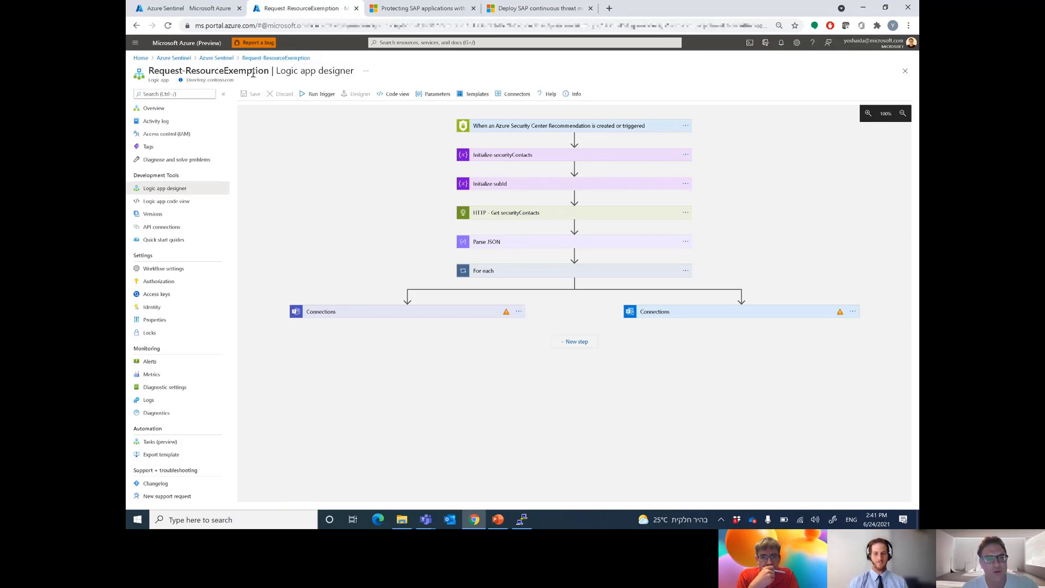
click(217, 58)
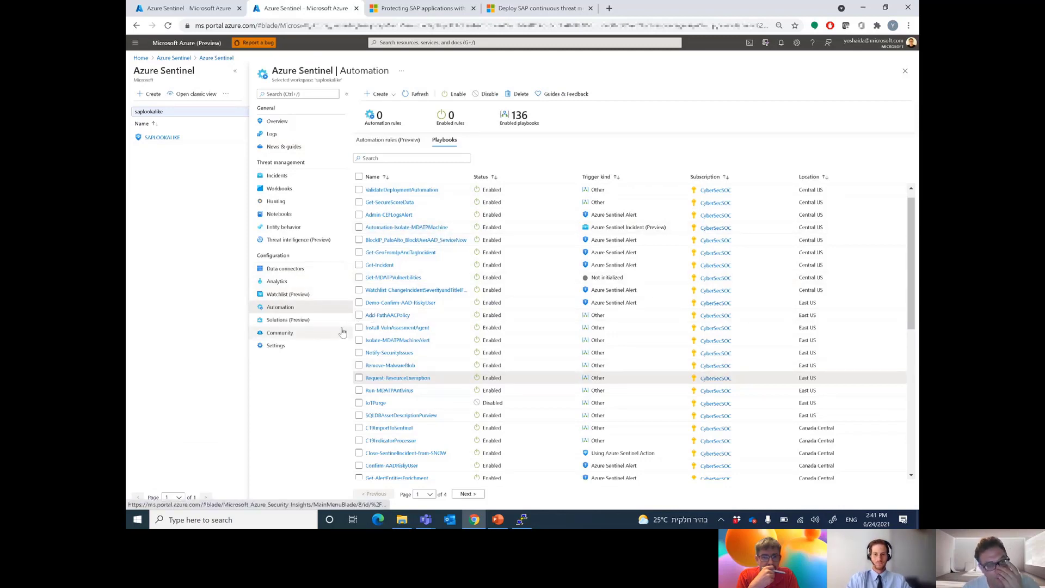
click(292, 180)
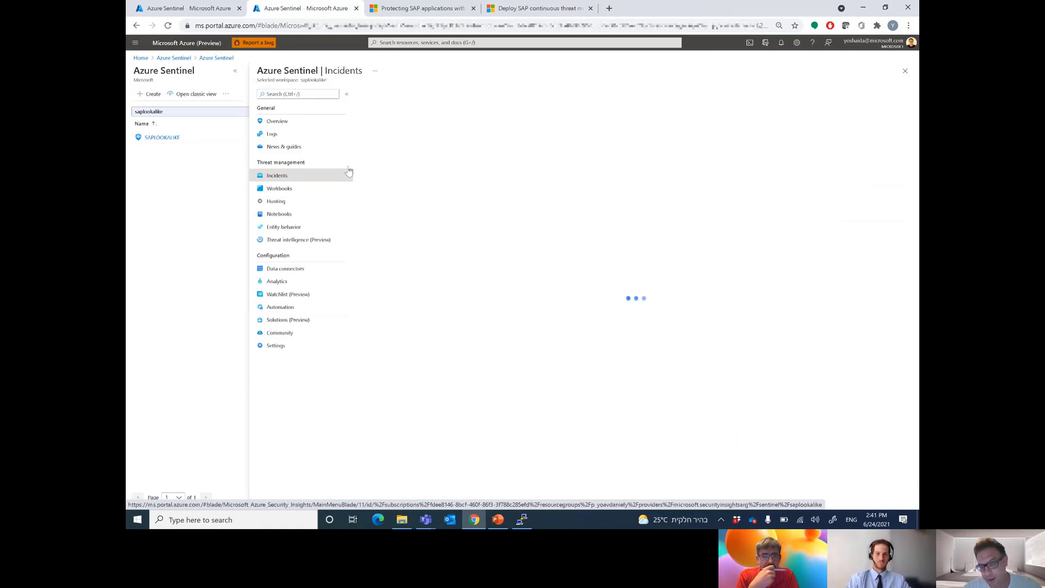
Compare the SAP blog post with the deployment docs, then open 'SAP workbook, rules, and watchlists'.
click(410, 8)
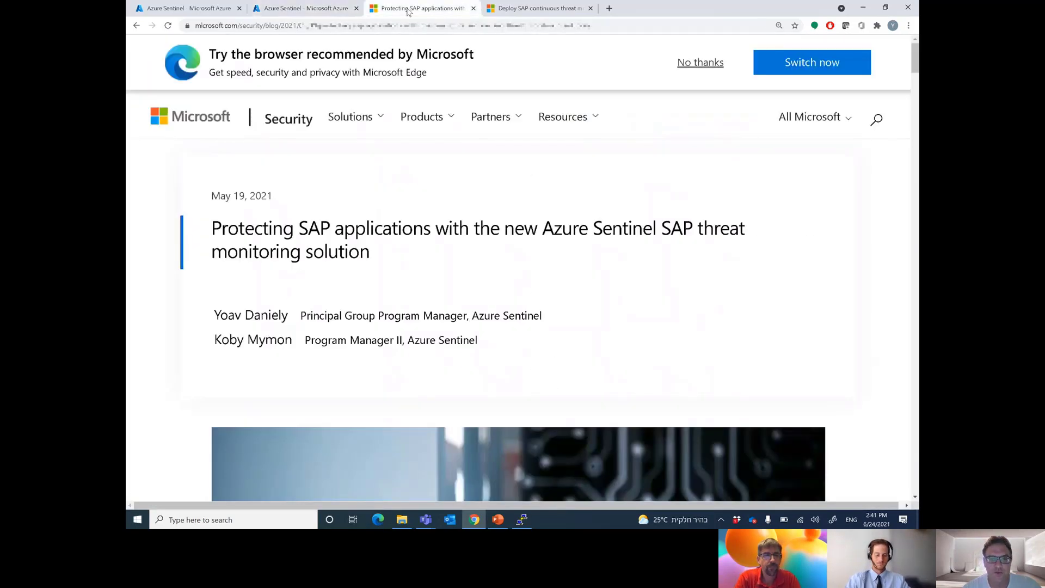
click(545, 8)
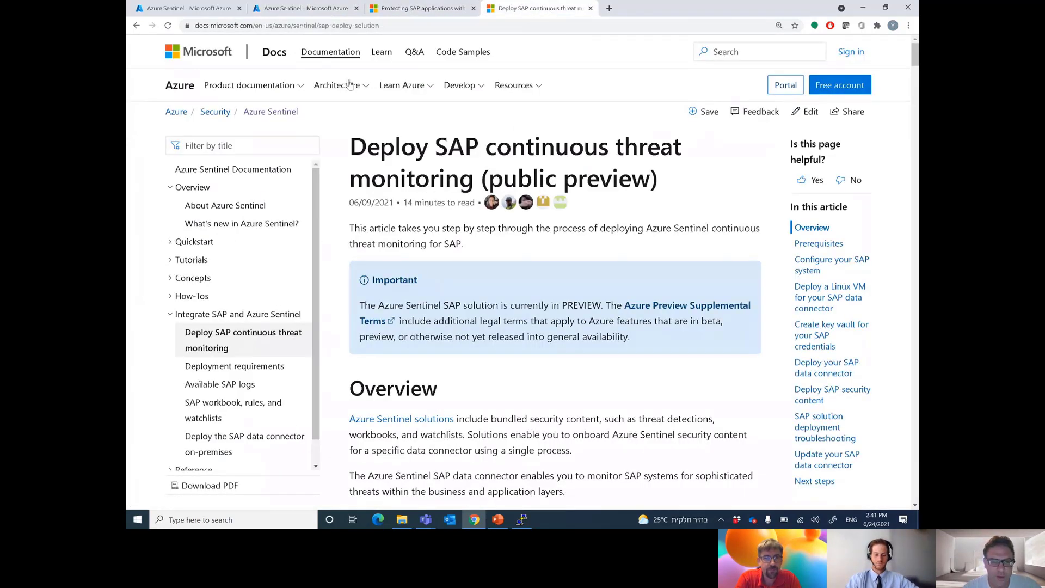
click(420, 9)
scroll(504, 240, down, 10)
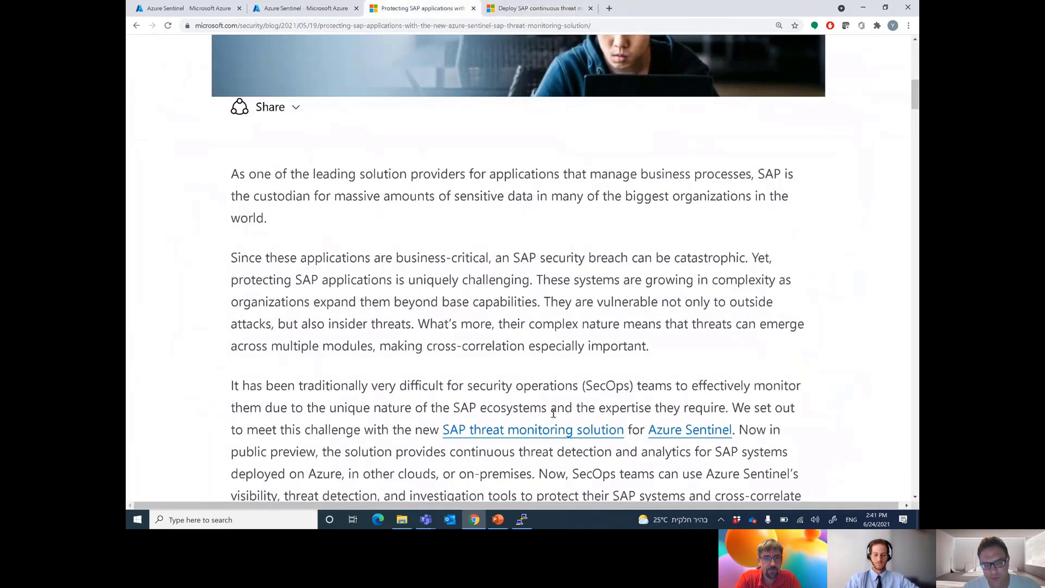
click(548, 10)
scroll(232, 327, down, 1)
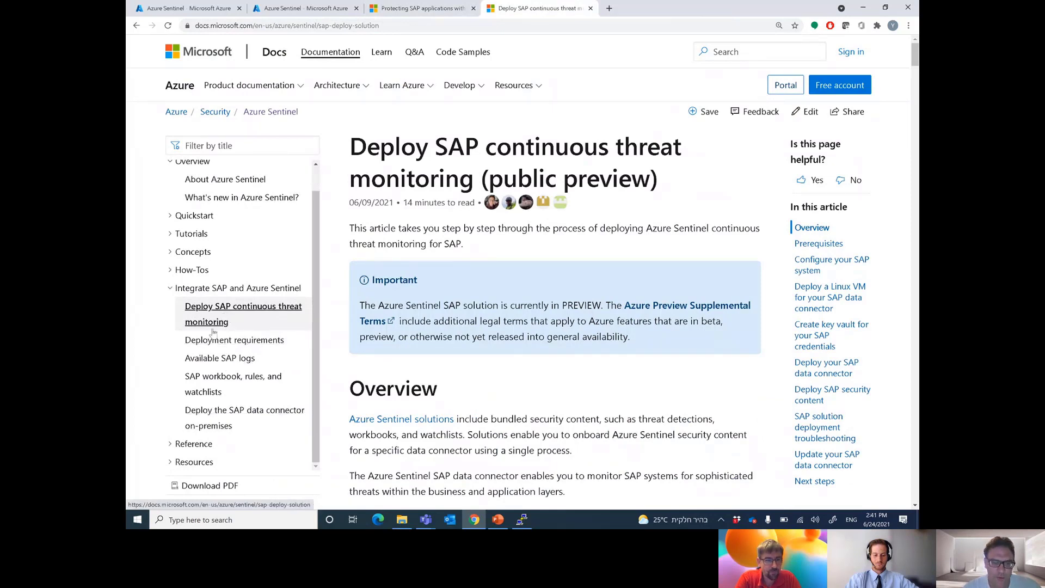
click(203, 385)
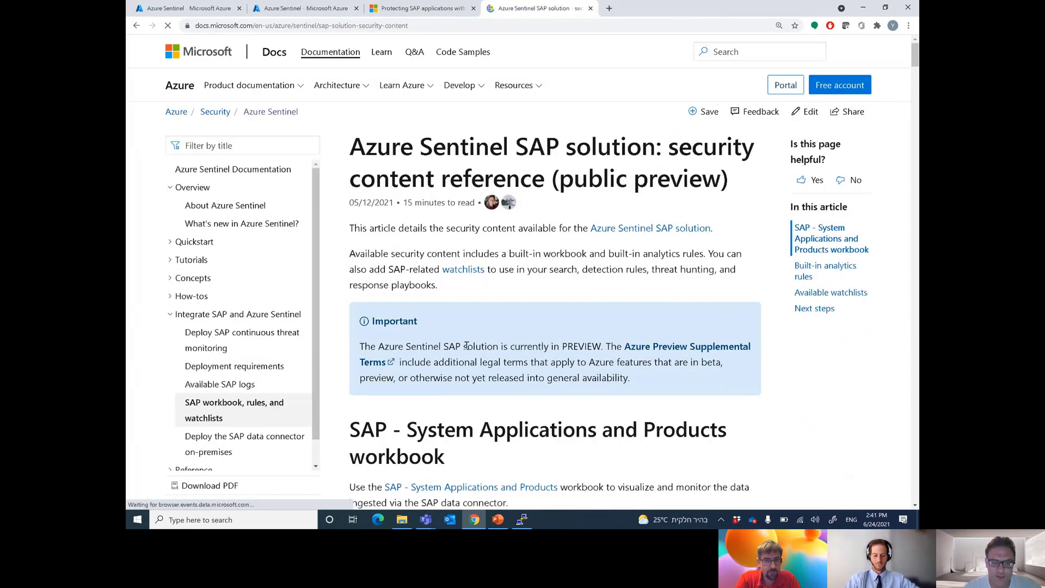
Scroll through the SAP analytics rules table in the security content reference.
scroll(477, 346, down, 2)
scroll(477, 346, down, 20)
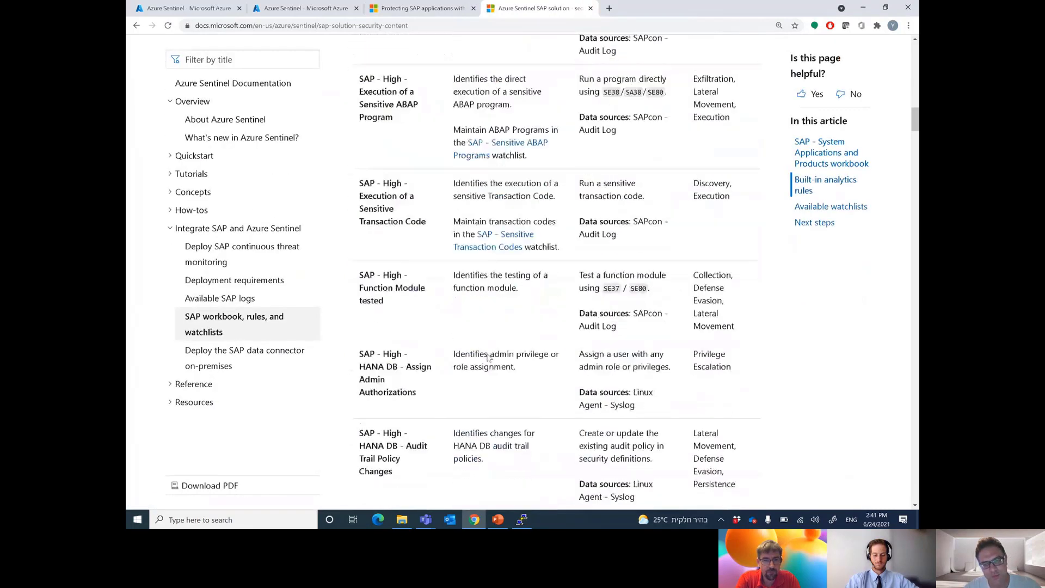
scroll(487, 358, down, 7)
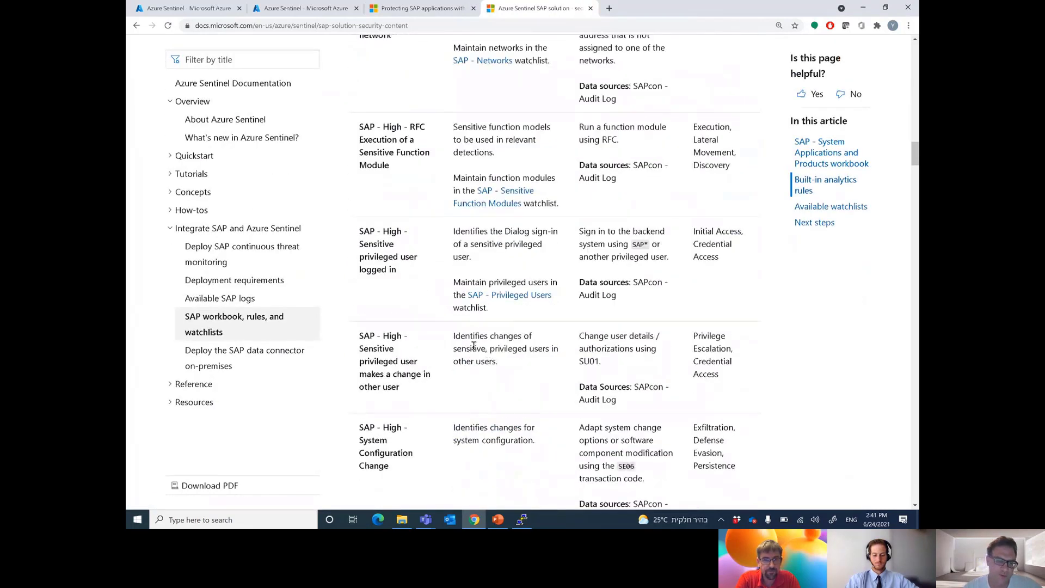
scroll(473, 342, down, 1)
scroll(473, 342, down, 6)
Open the Available SAP logs reference and review the ABAP log field schemas.
click(216, 301)
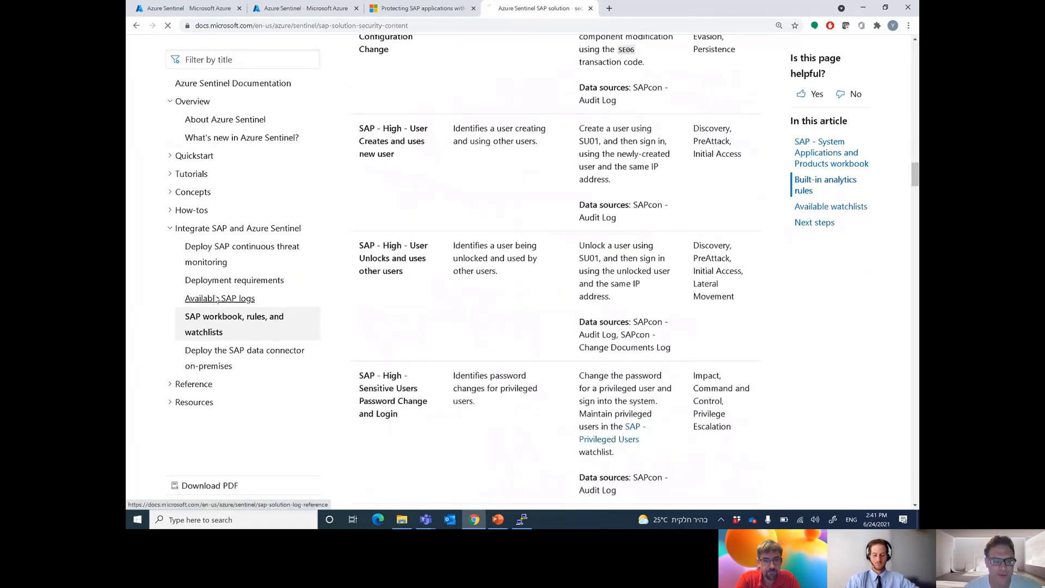
scroll(512, 318, down, 9)
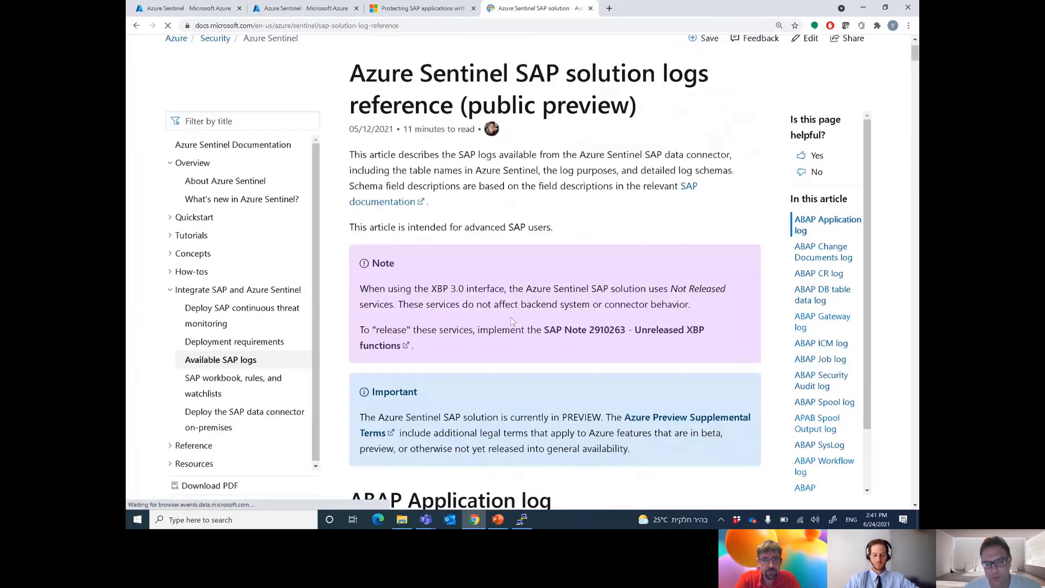
scroll(511, 318, down, 15)
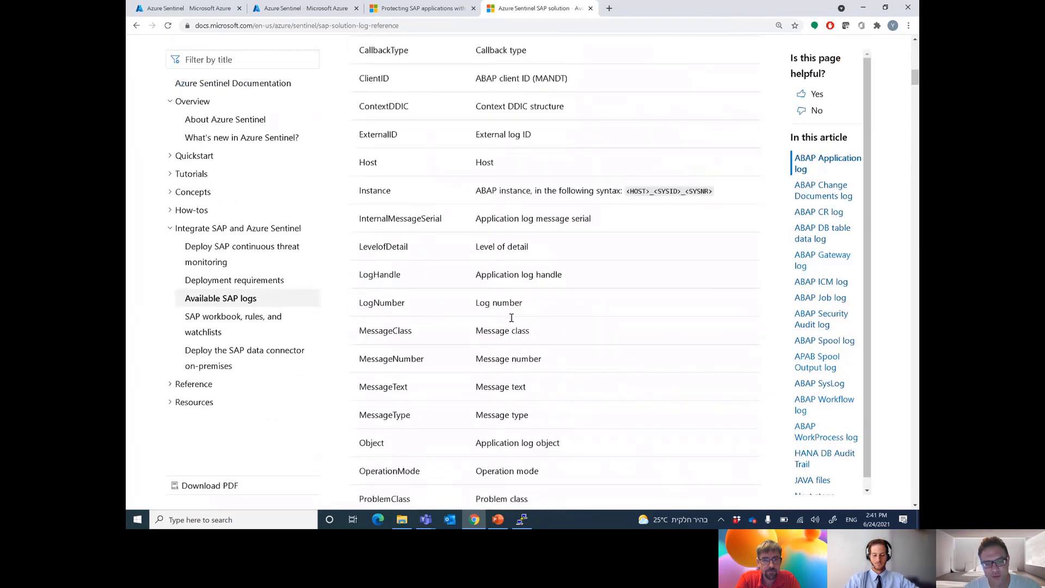
scroll(512, 322, down, 15)
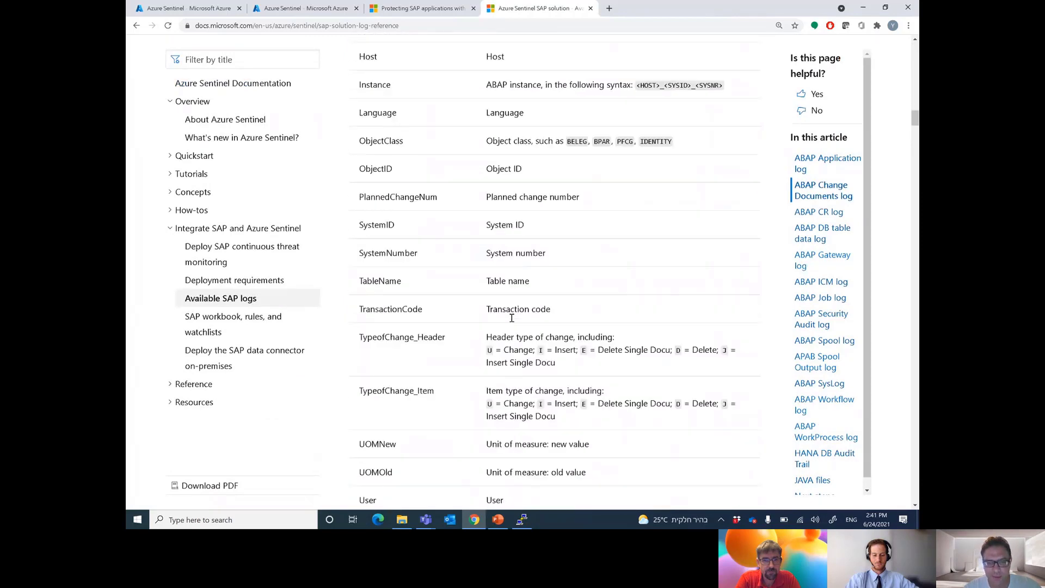
scroll(512, 321, down, 5)
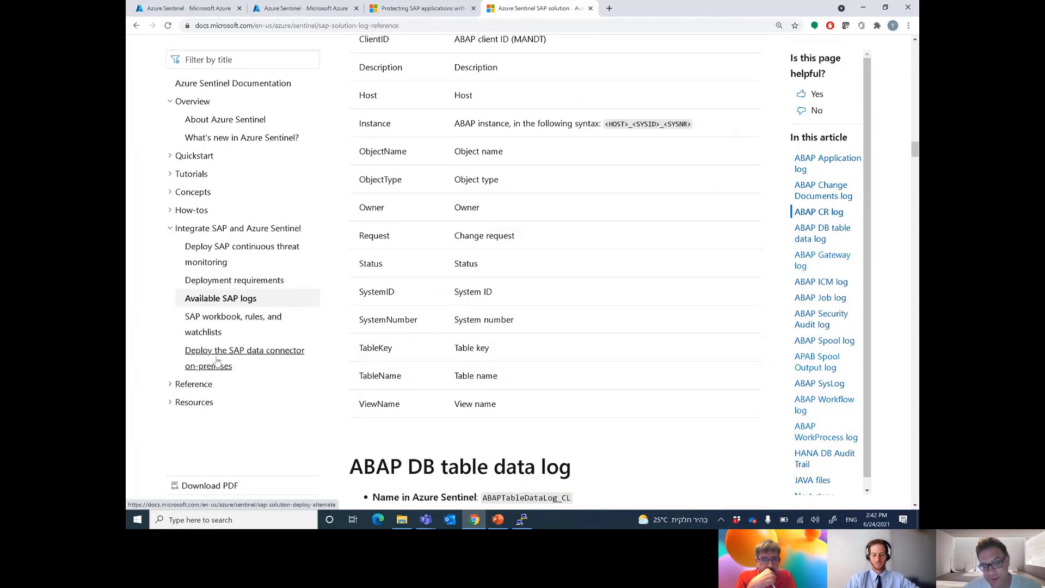
click(225, 283)
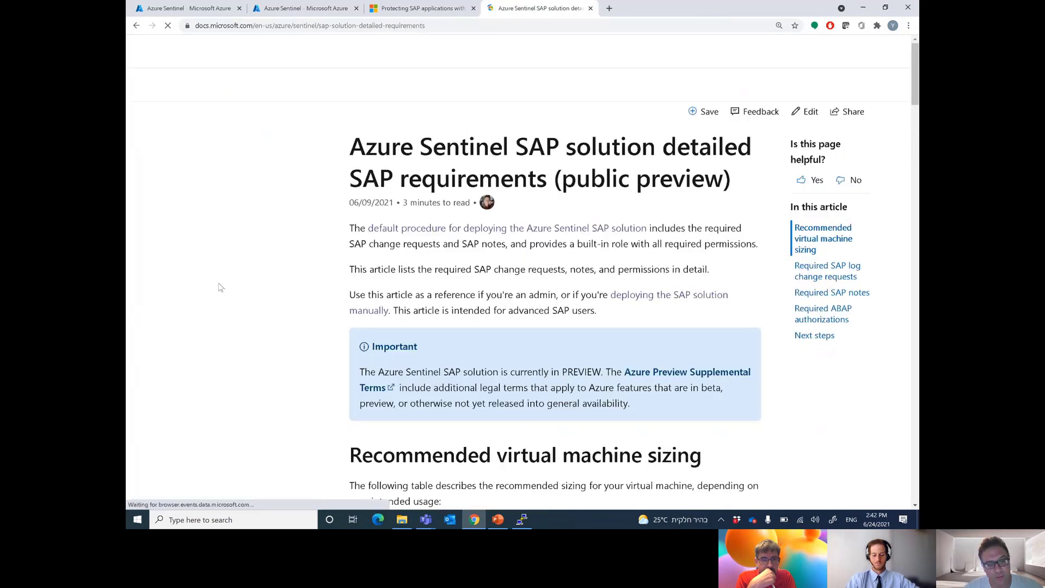
scroll(550, 329, down, 5)
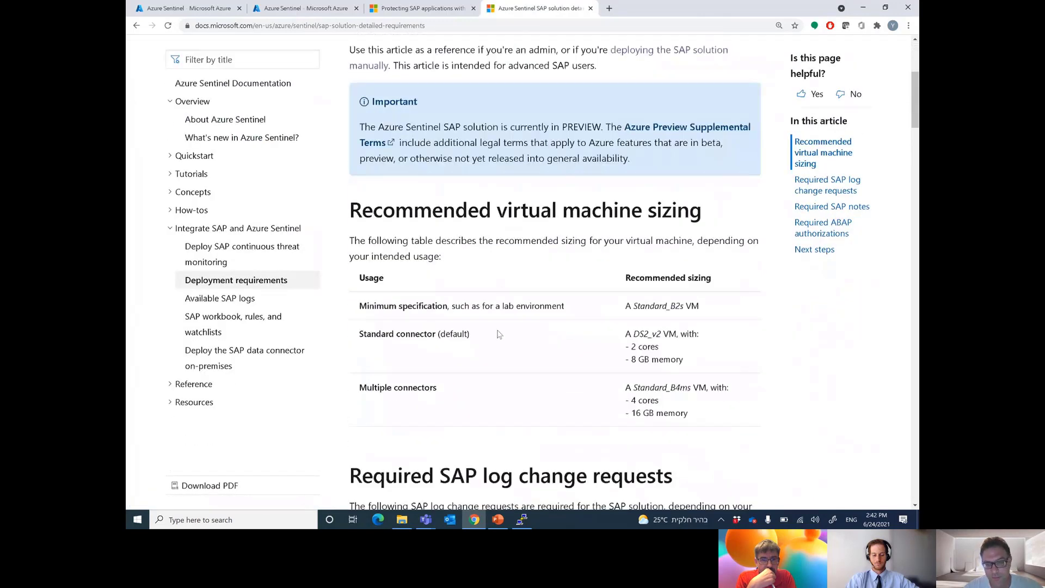
scroll(512, 327, down, 5)
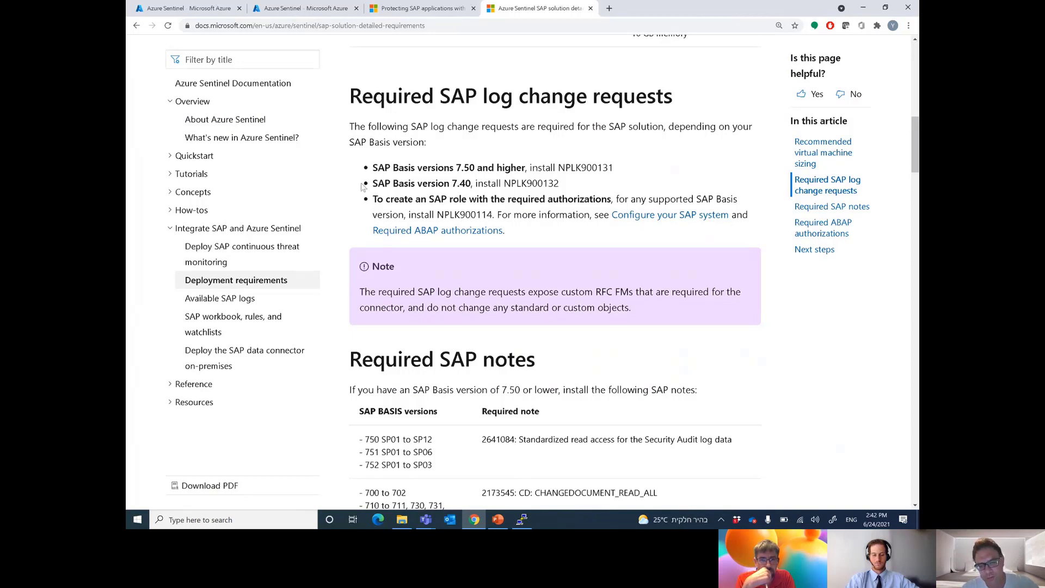
scroll(440, 214, down, 2)
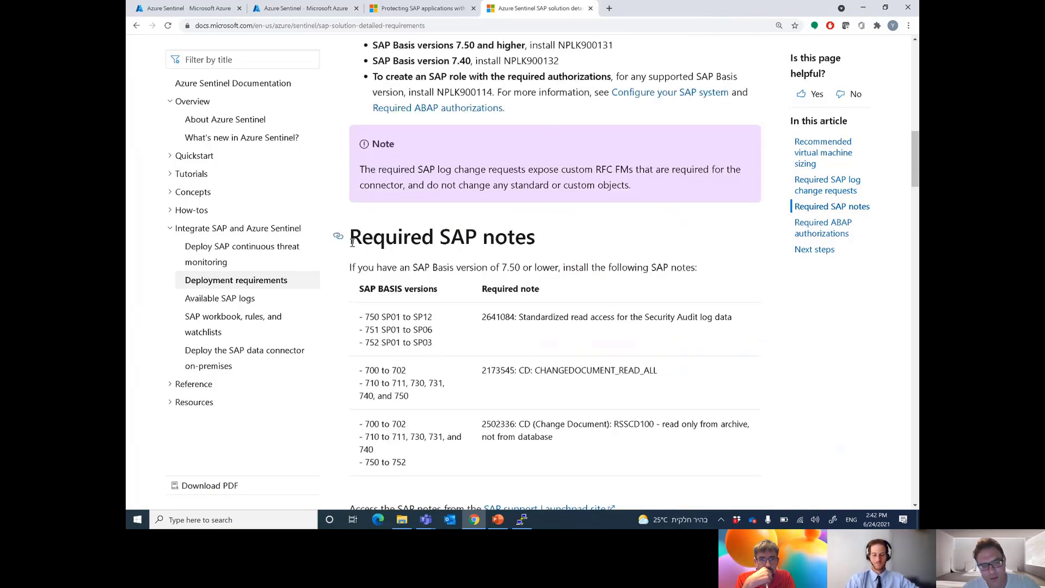
scroll(533, 347, down, 1)
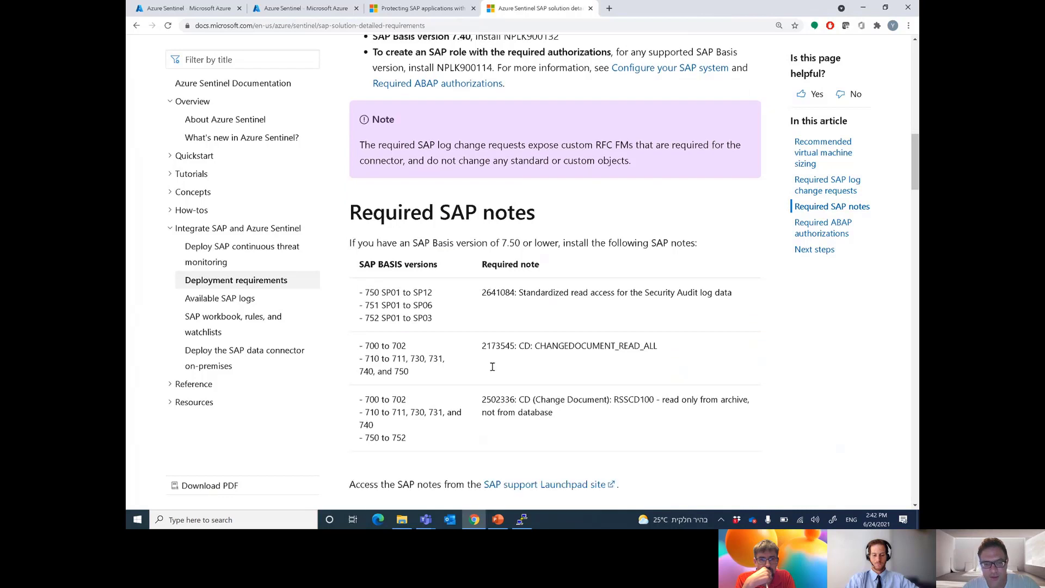
scroll(493, 349, down, 1)
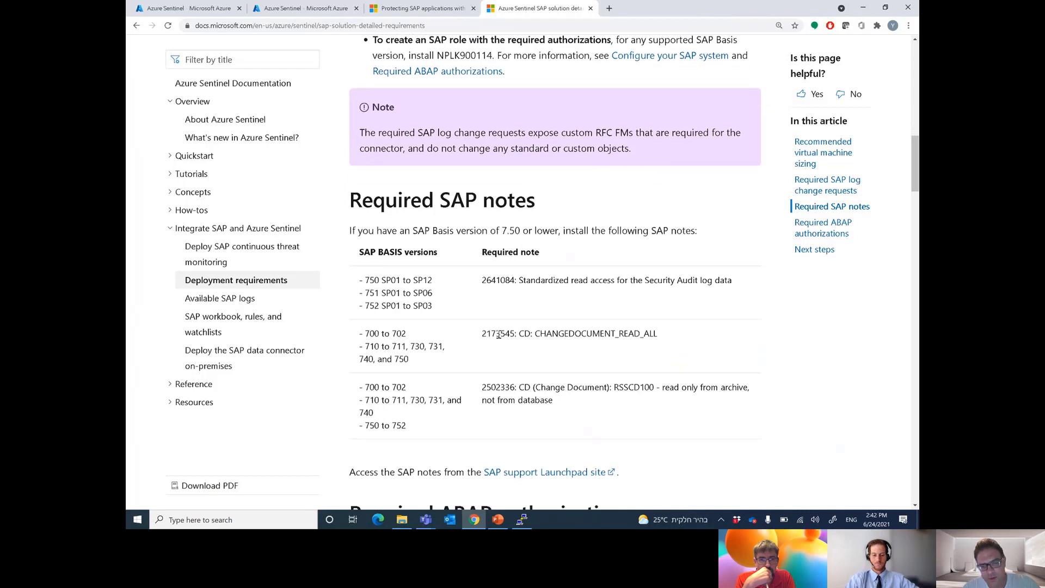
double_click(493, 333)
click(493, 333)
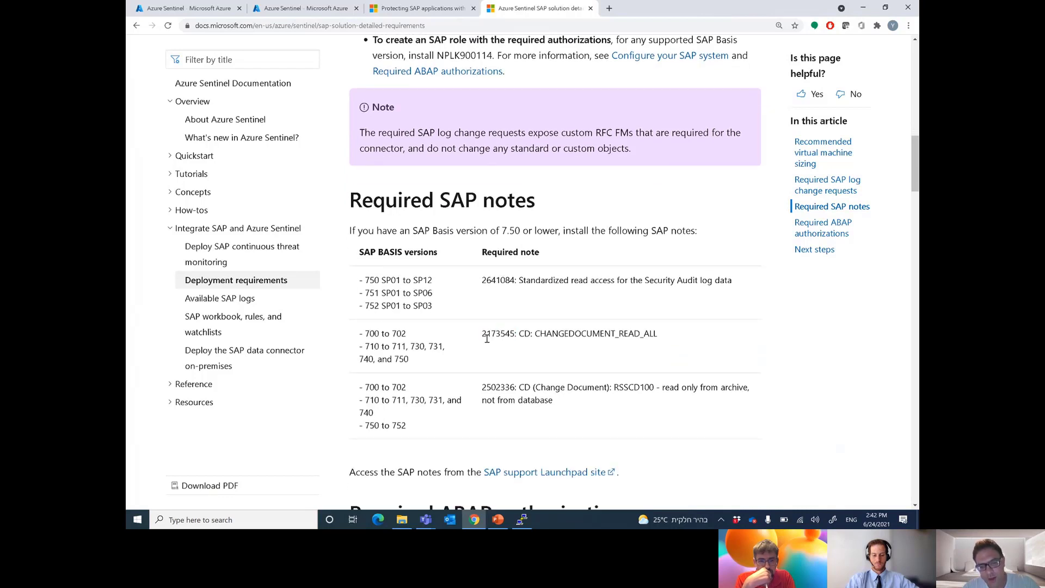
double_click(499, 387)
click(471, 401)
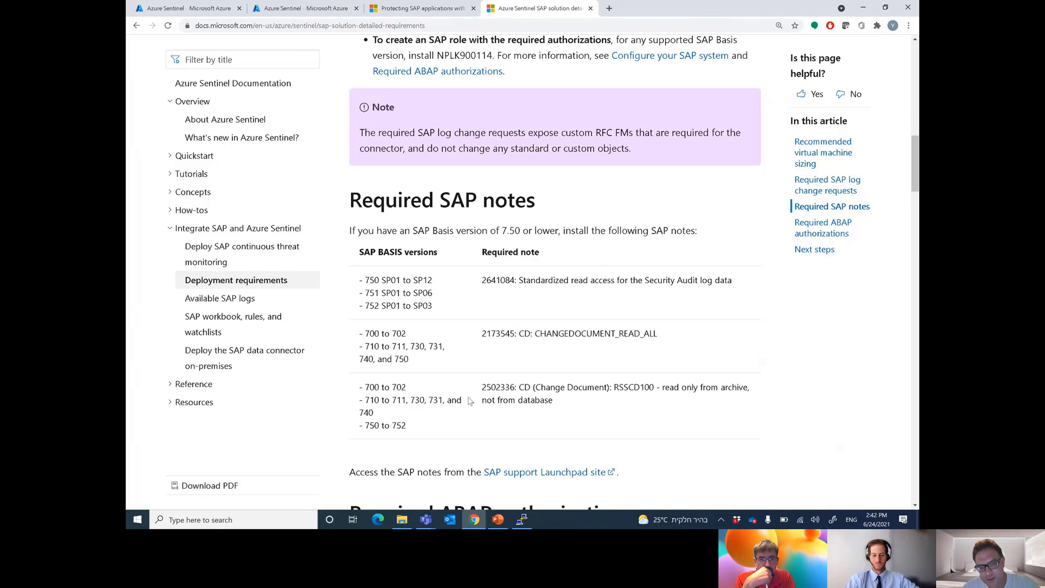
double_click(506, 388)
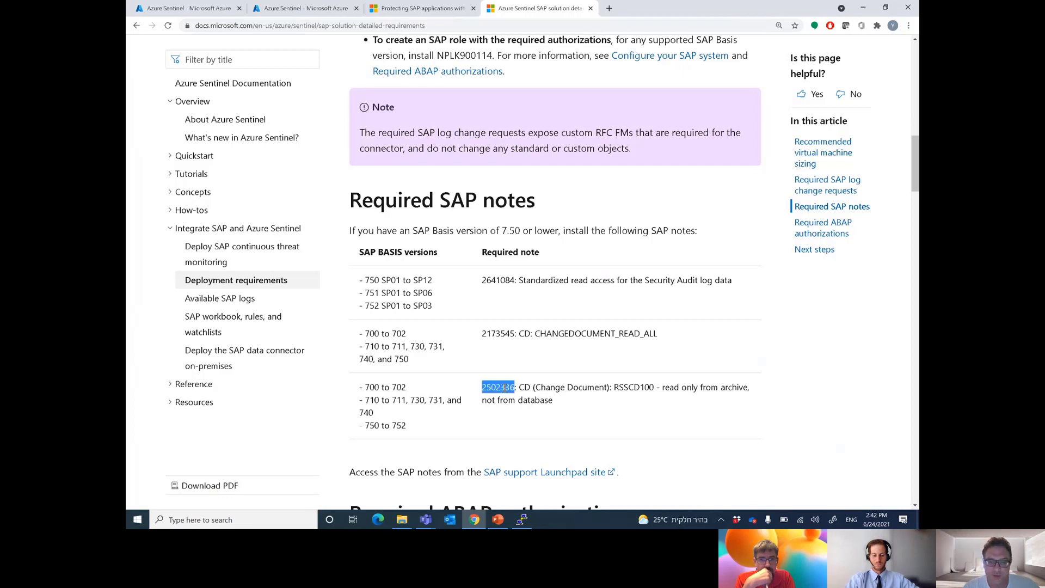
click(488, 390)
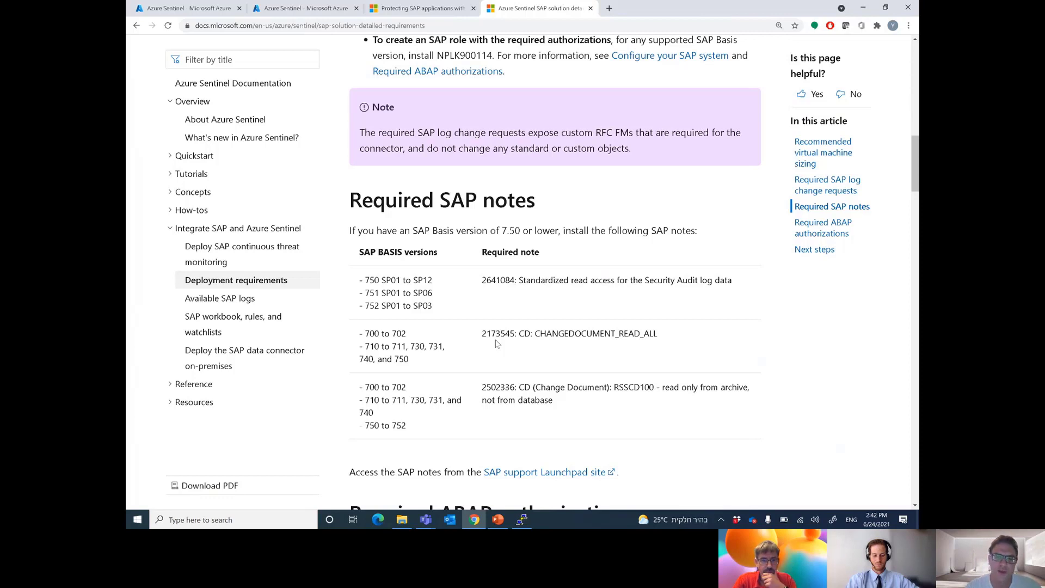
scroll(535, 343, up, 1)
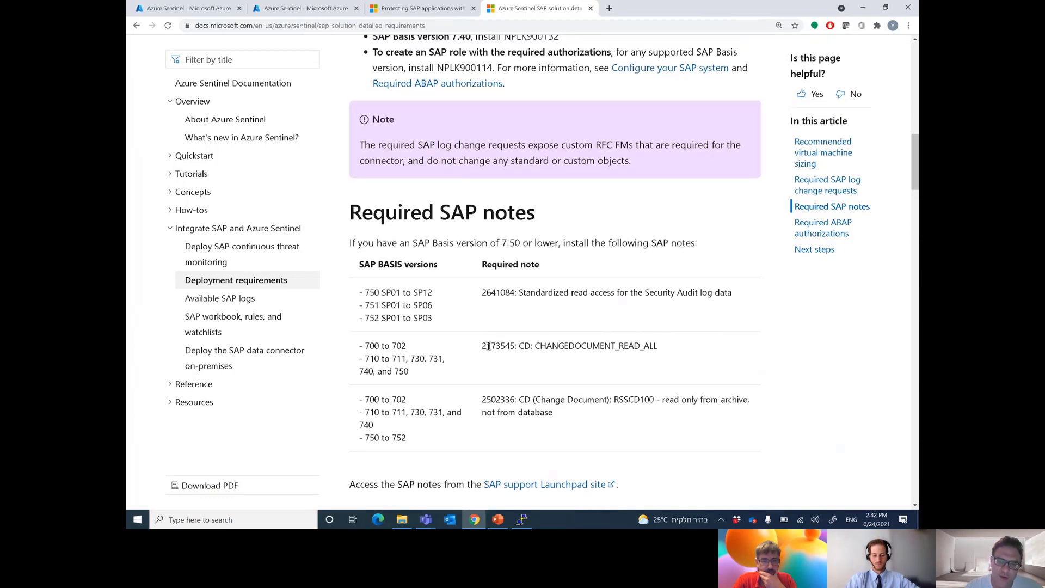
scroll(489, 347, down, 1)
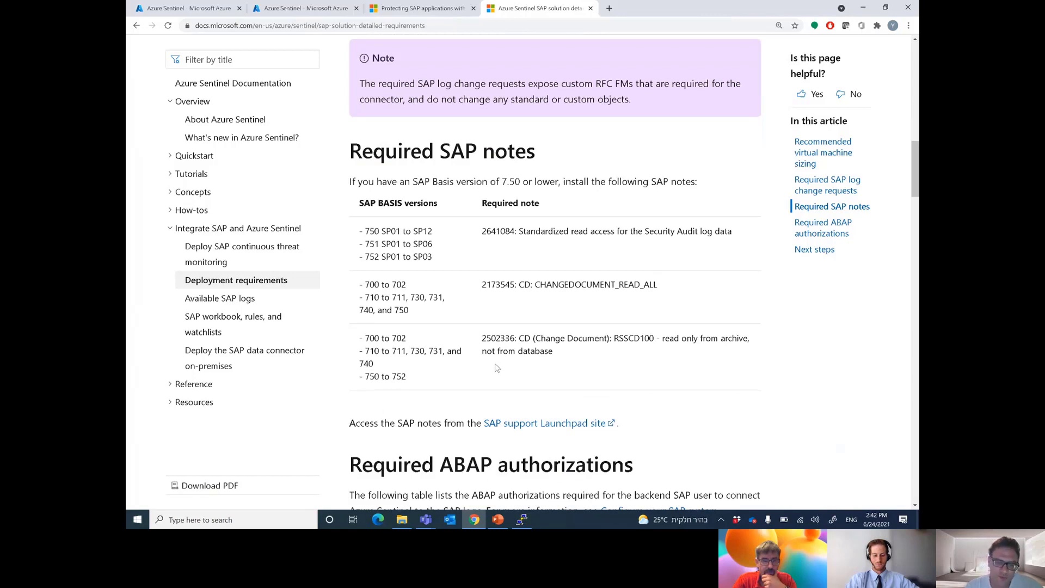
scroll(498, 373, down, 3)
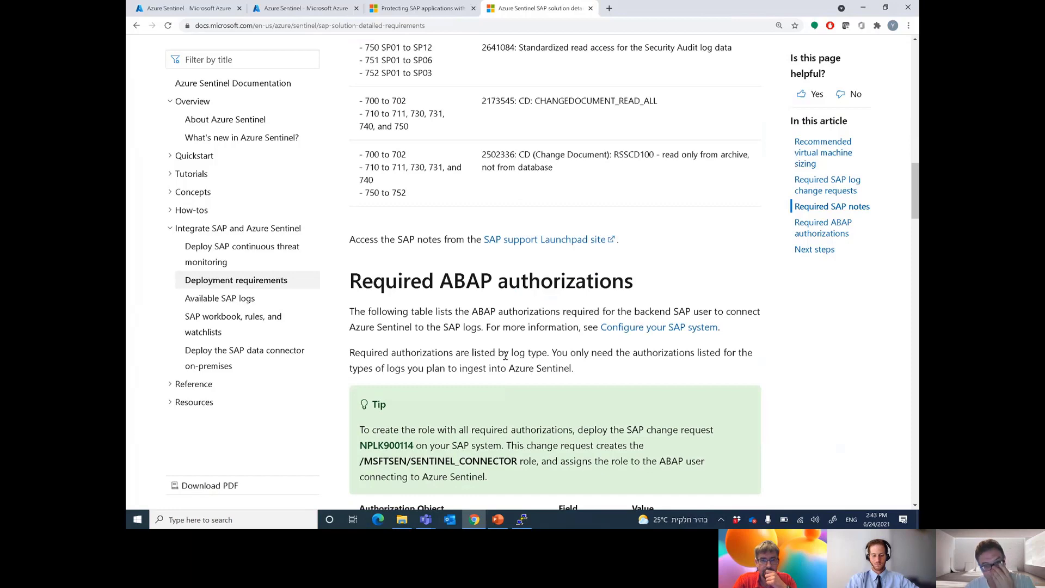
scroll(502, 322, down, 2)
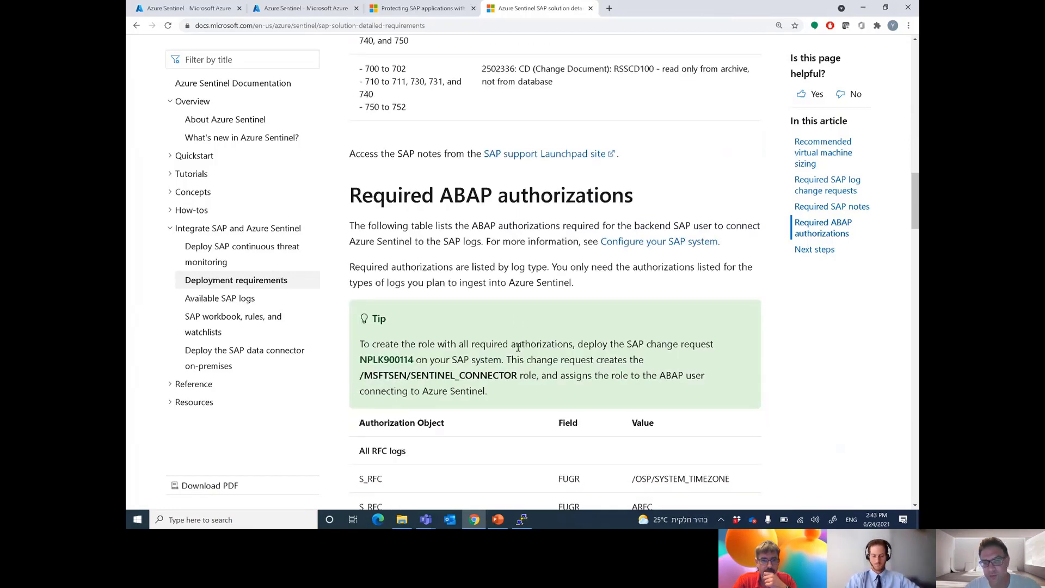
scroll(490, 335, down, 1)
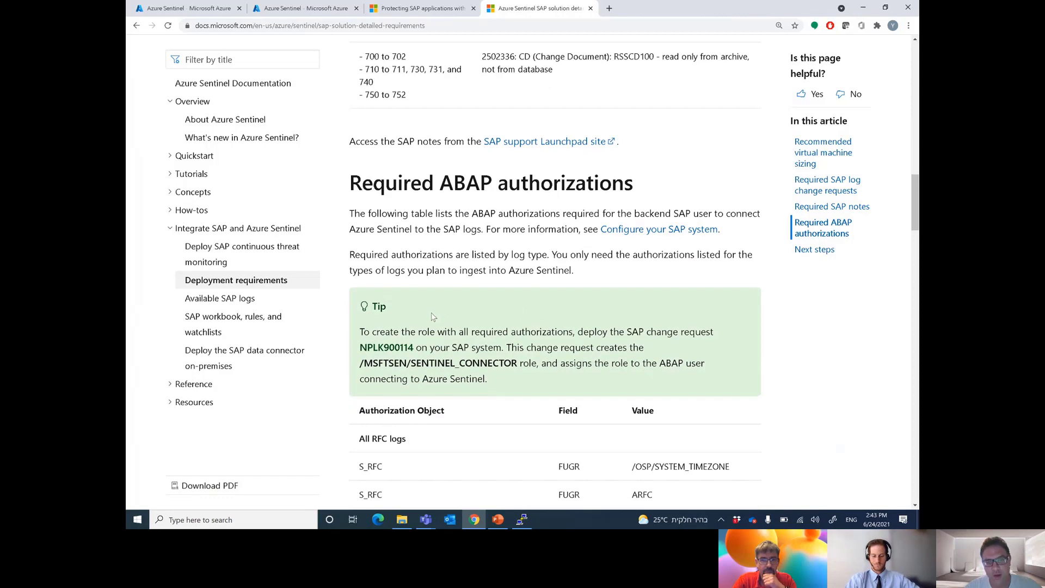
Open 'Deploy SAP continuous threat monitoring' and read its Azure, system and SAP prerequisites table.
click(282, 257)
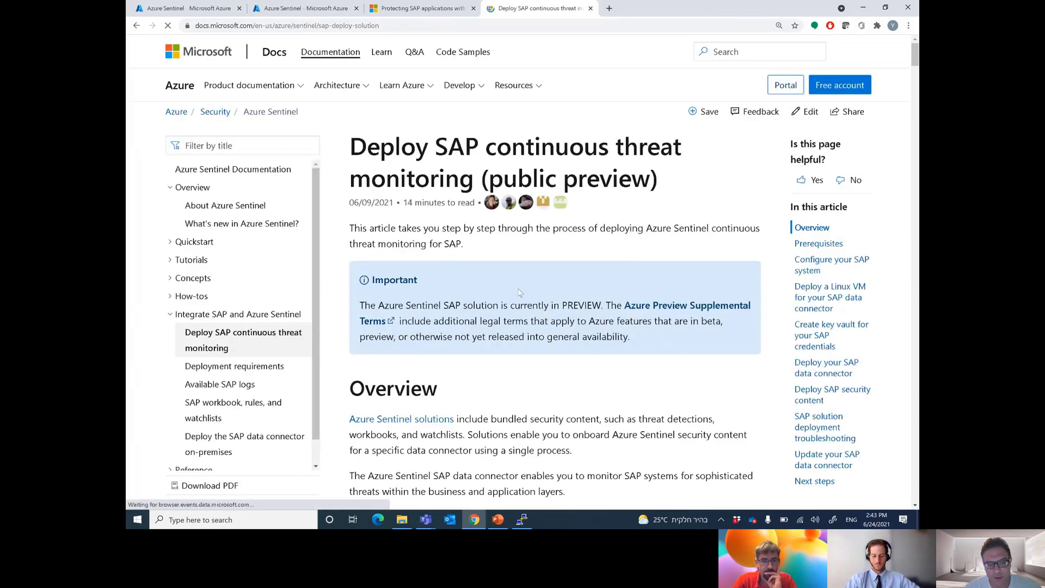
scroll(520, 293, down, 10)
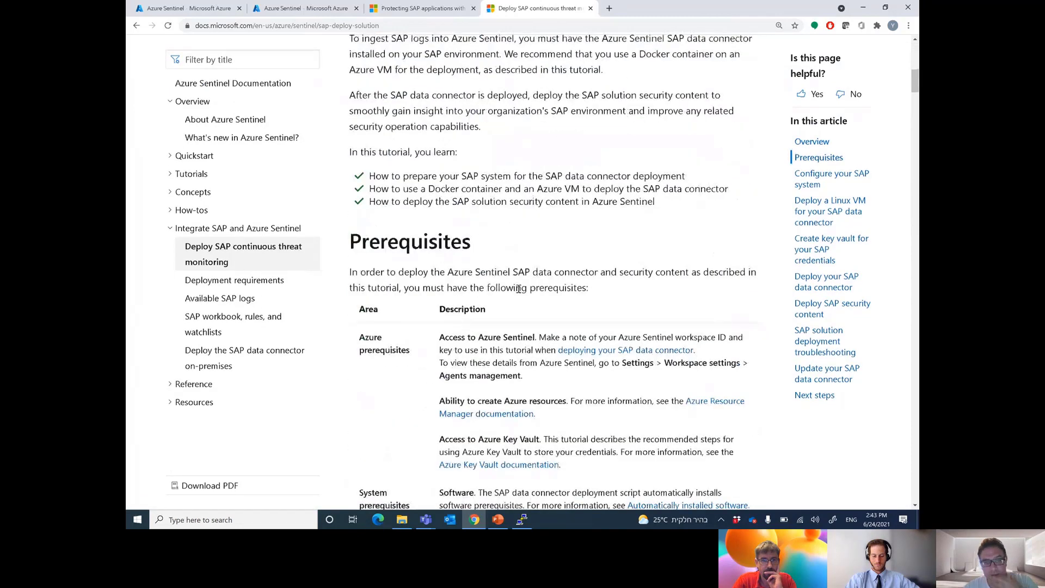
scroll(505, 264, down, 1)
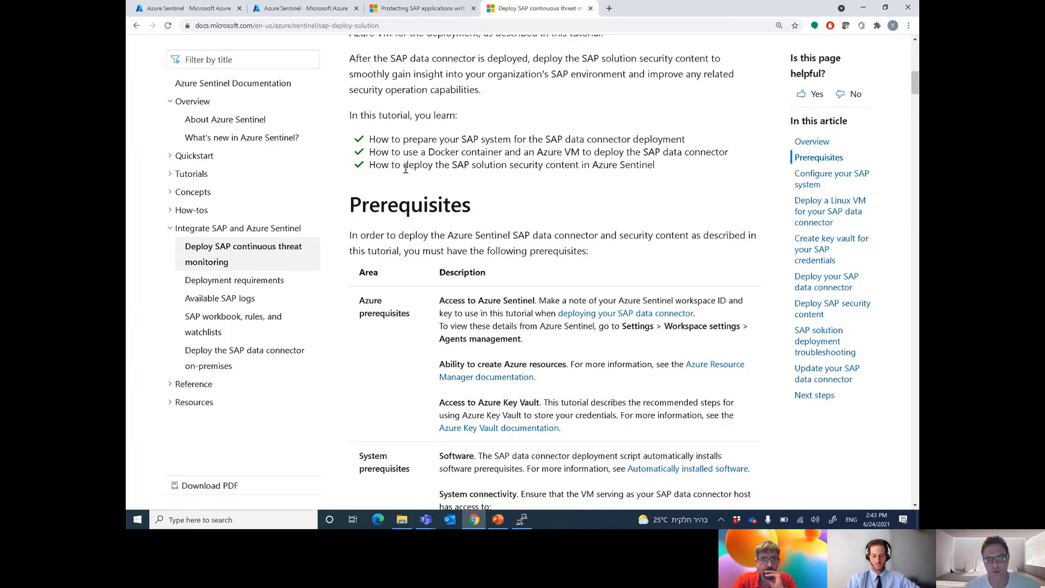
scroll(463, 267, down, 3)
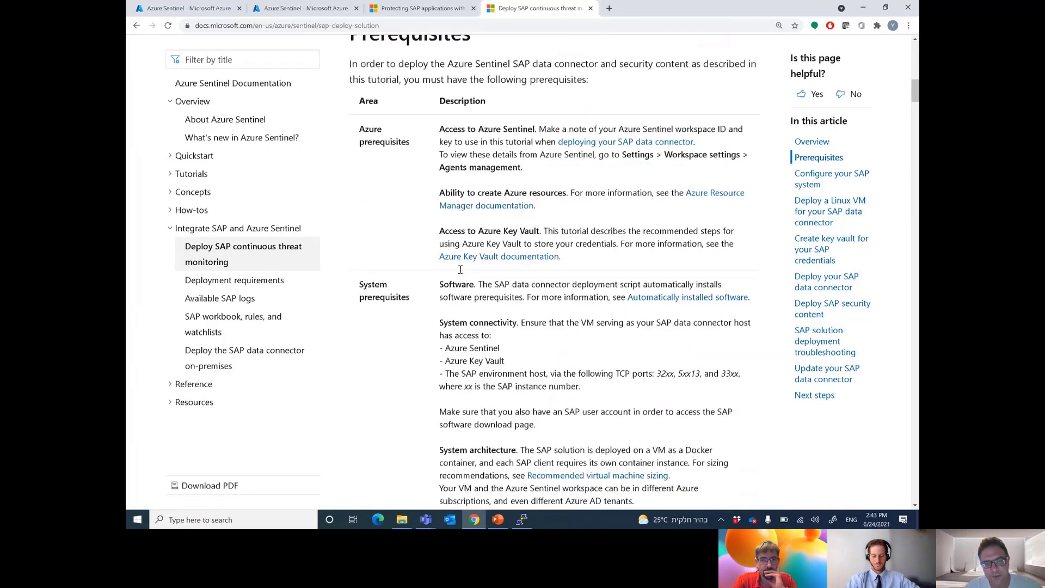
scroll(457, 277, down, 1)
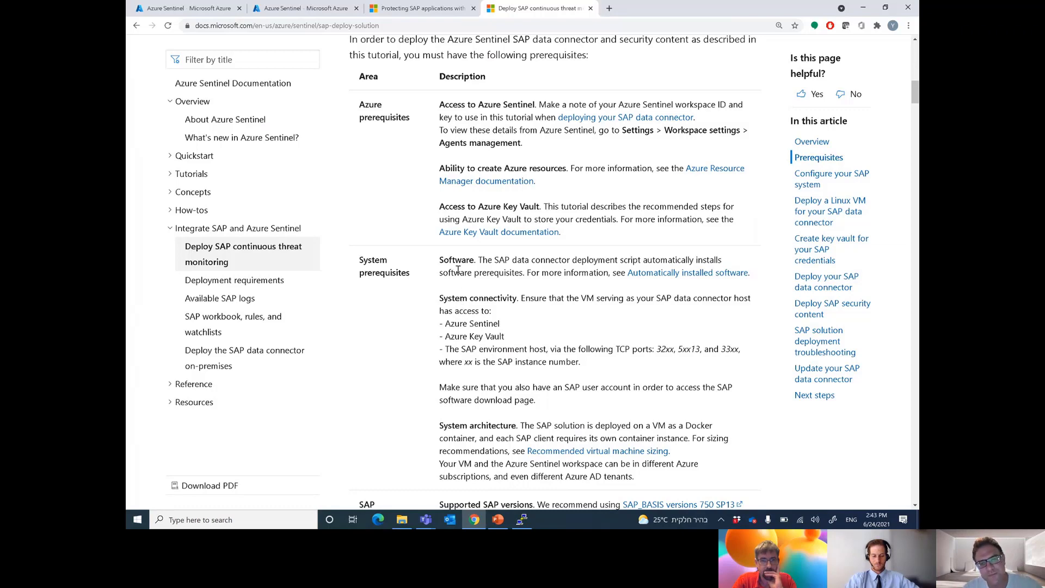
scroll(458, 271, down, 4)
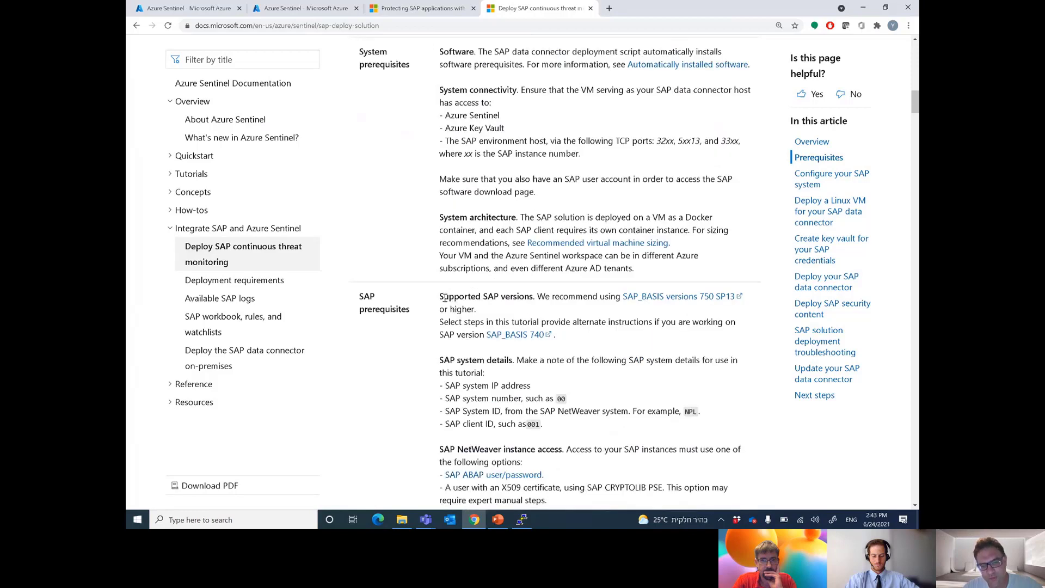
scroll(445, 309, down, 1)
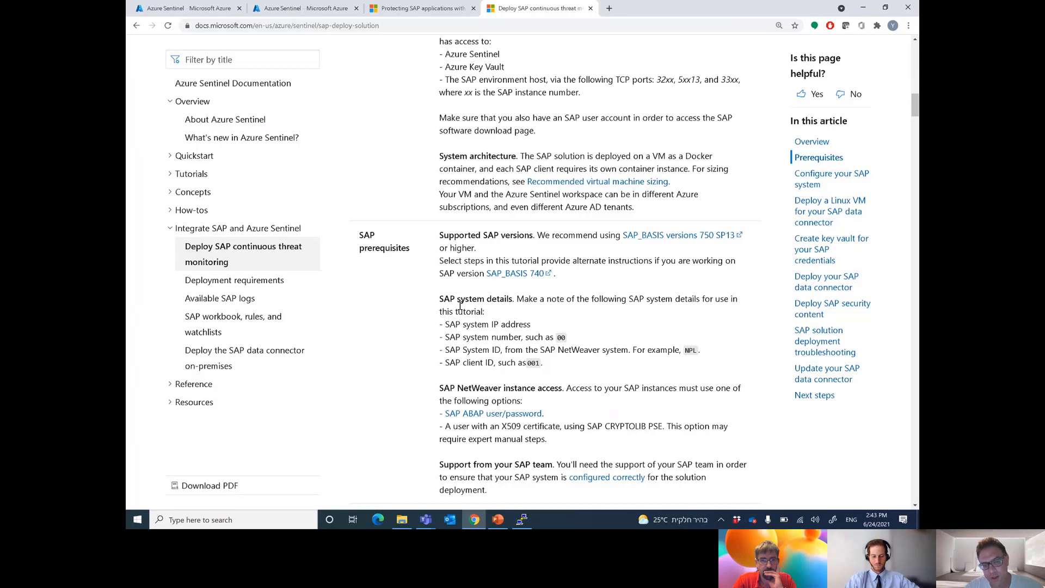
scroll(460, 306, down, 1)
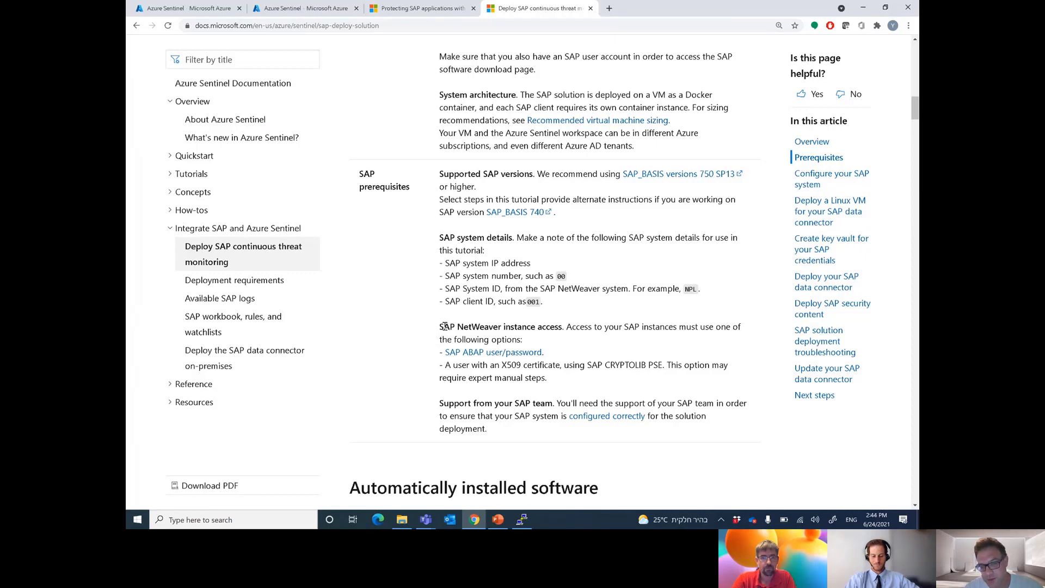
scroll(460, 360, down, 1)
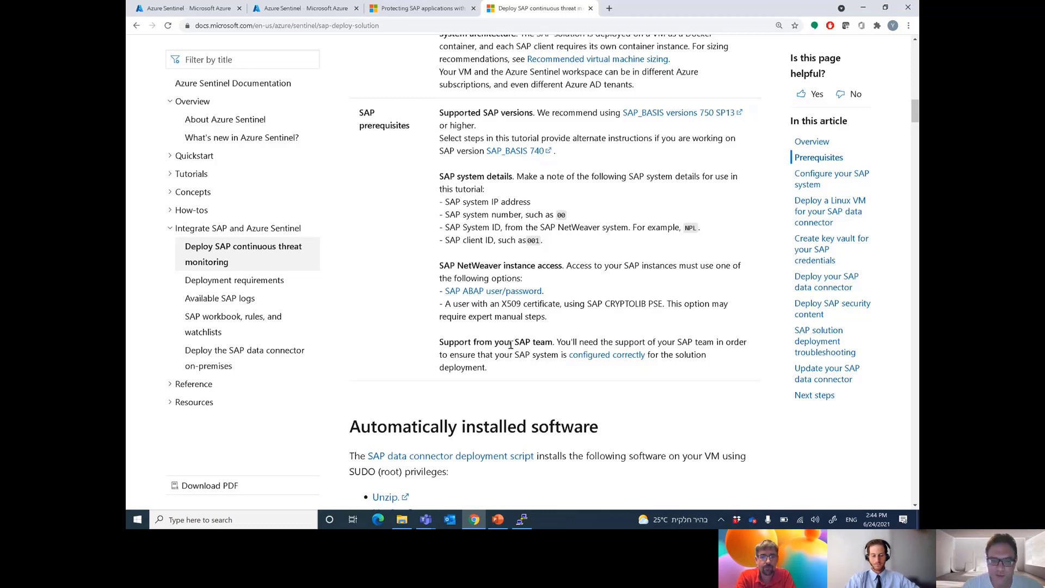
Scroll past the SAP SDK download step and optional Auditlog step 6 to 'Deploy a Linux VM'.
scroll(506, 346, down, 3)
scroll(507, 346, down, 2)
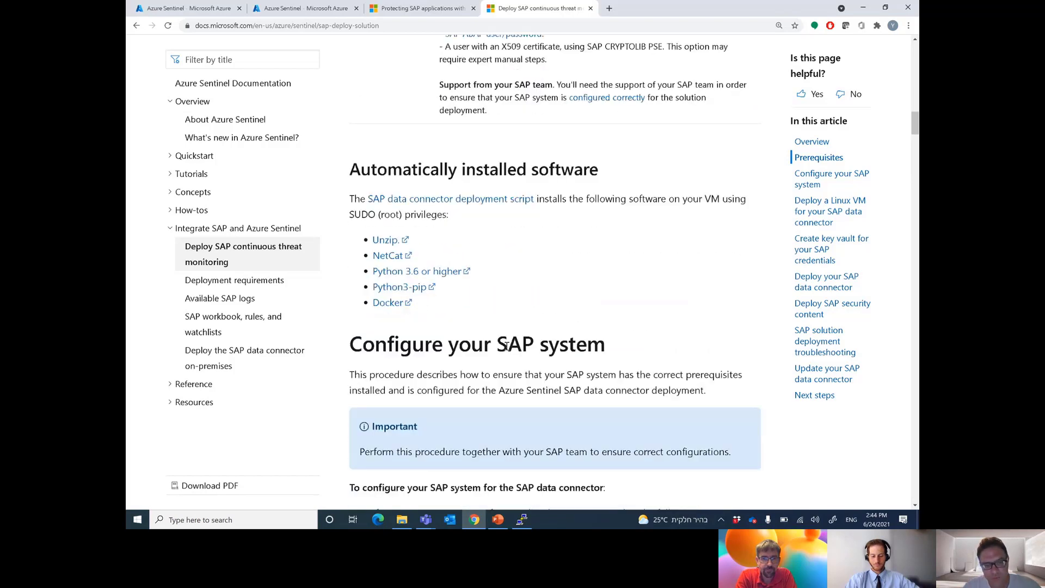
scroll(507, 346, down, 7)
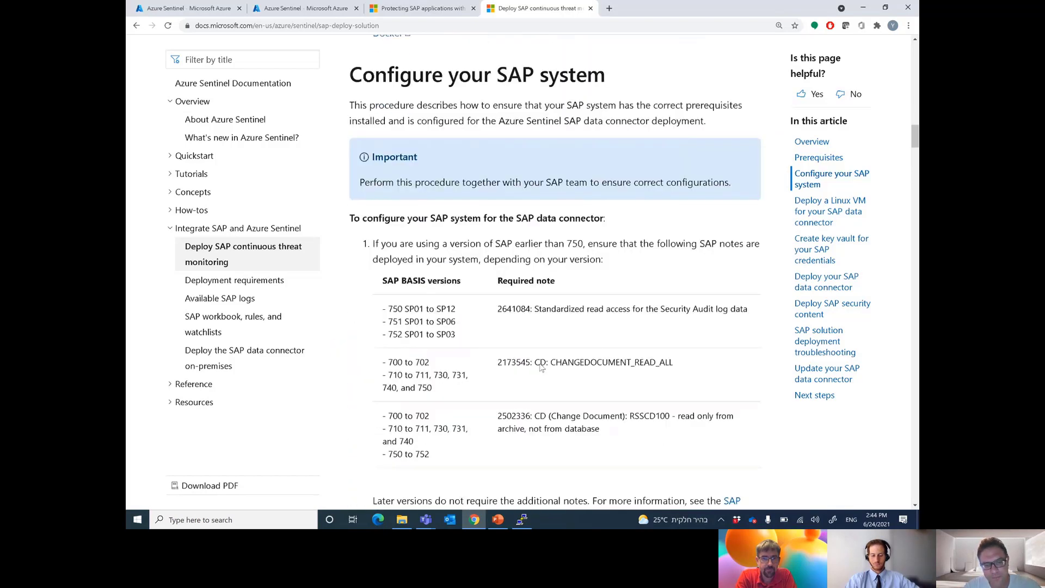
scroll(542, 368, down, 3)
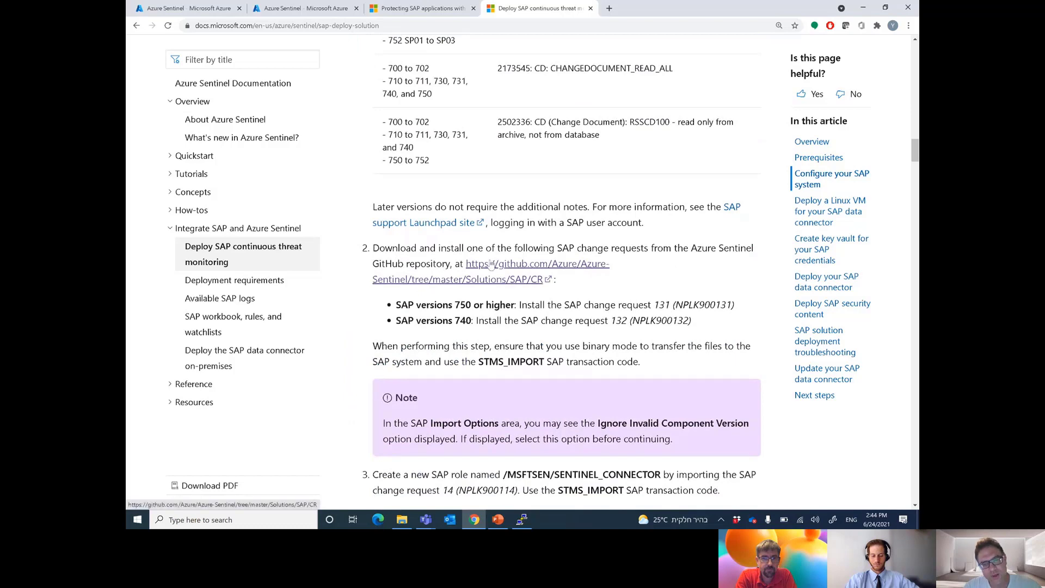
scroll(461, 180, up, 3)
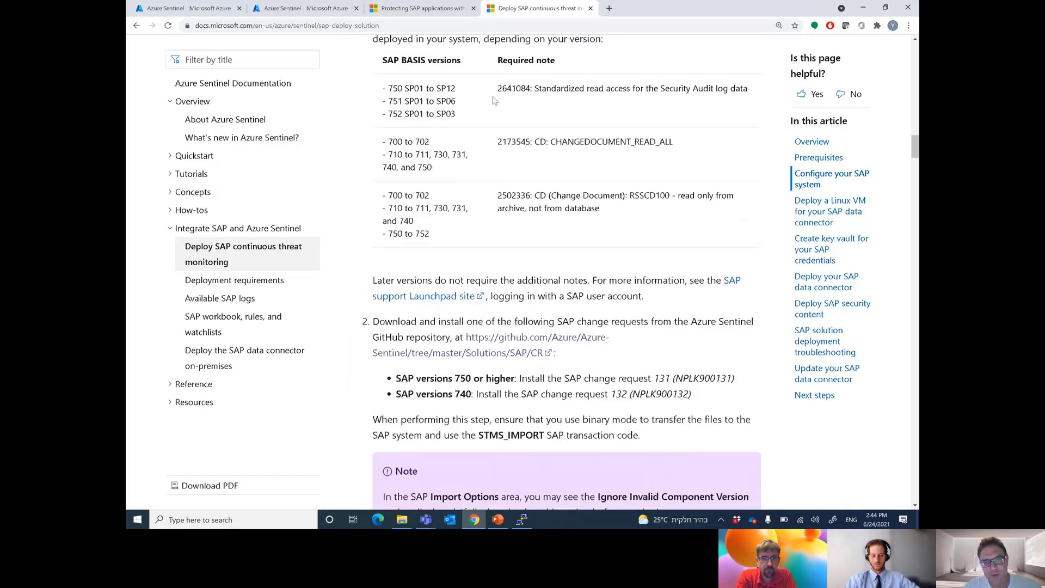
scroll(473, 333, down, 3)
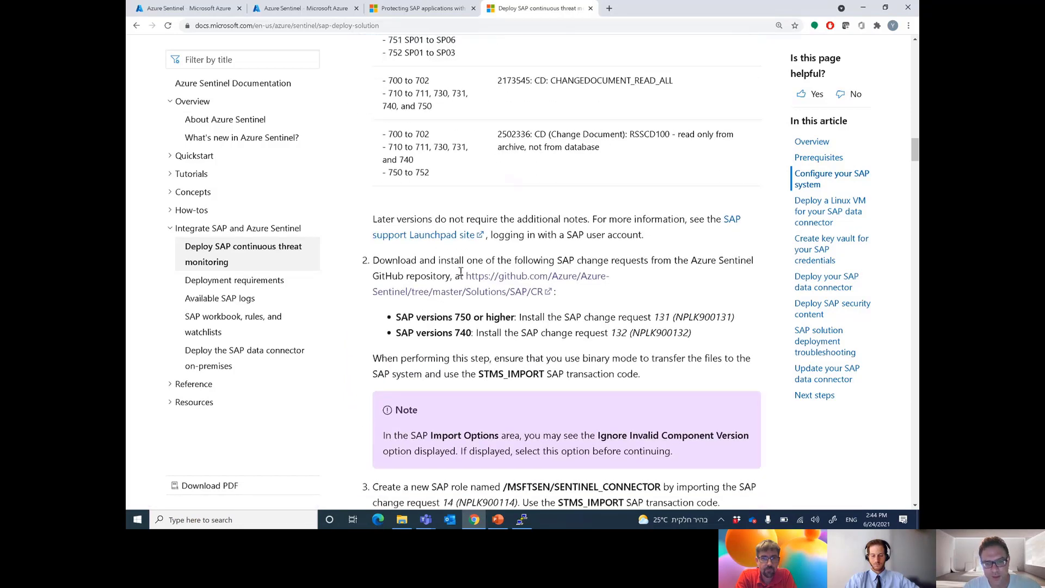
scroll(473, 333, down, 2)
scroll(481, 346, down, 2)
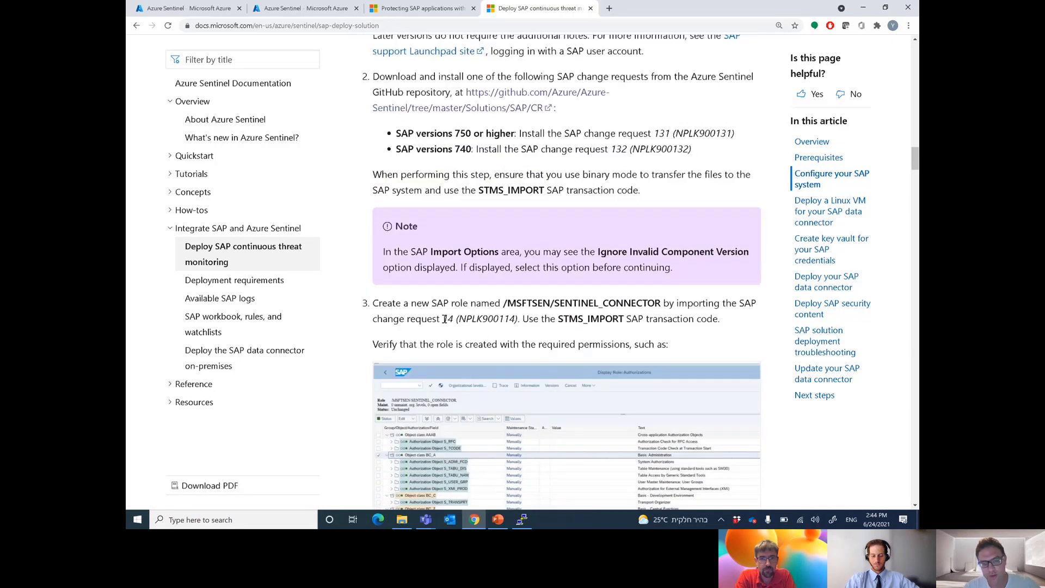
scroll(514, 321, down, 6)
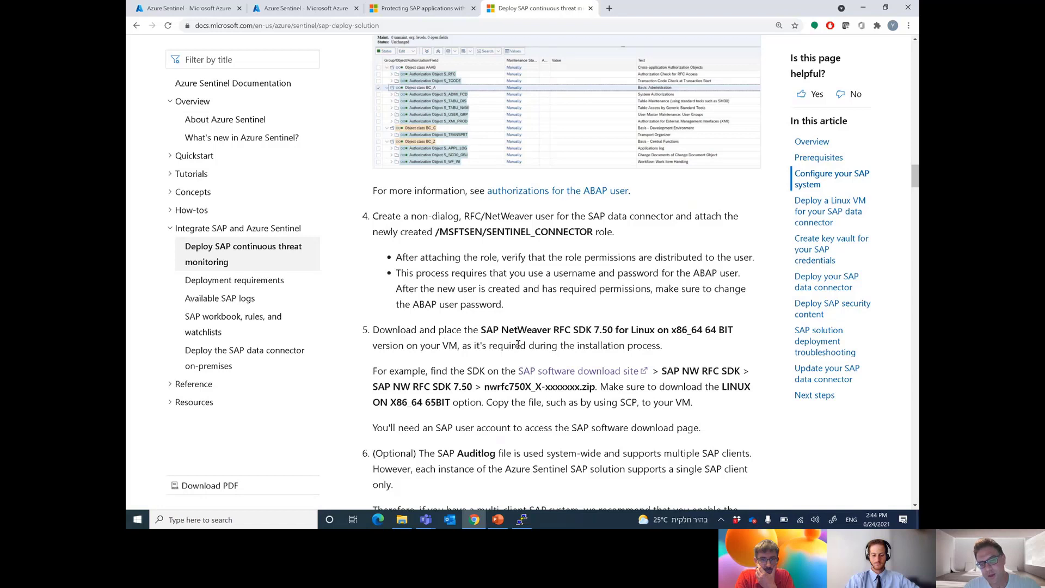
scroll(518, 343, up, 1)
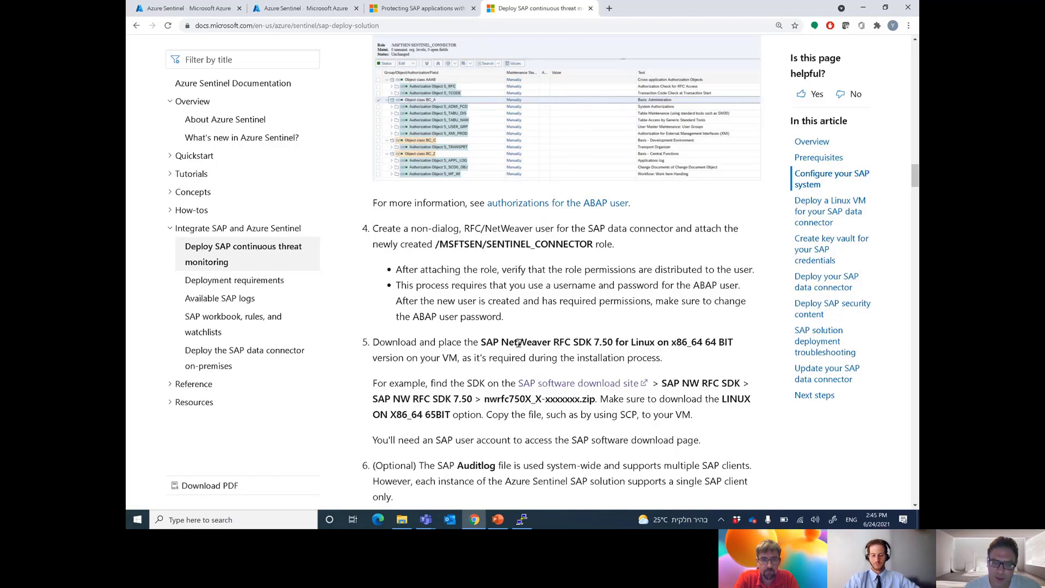
scroll(520, 336, down, 2)
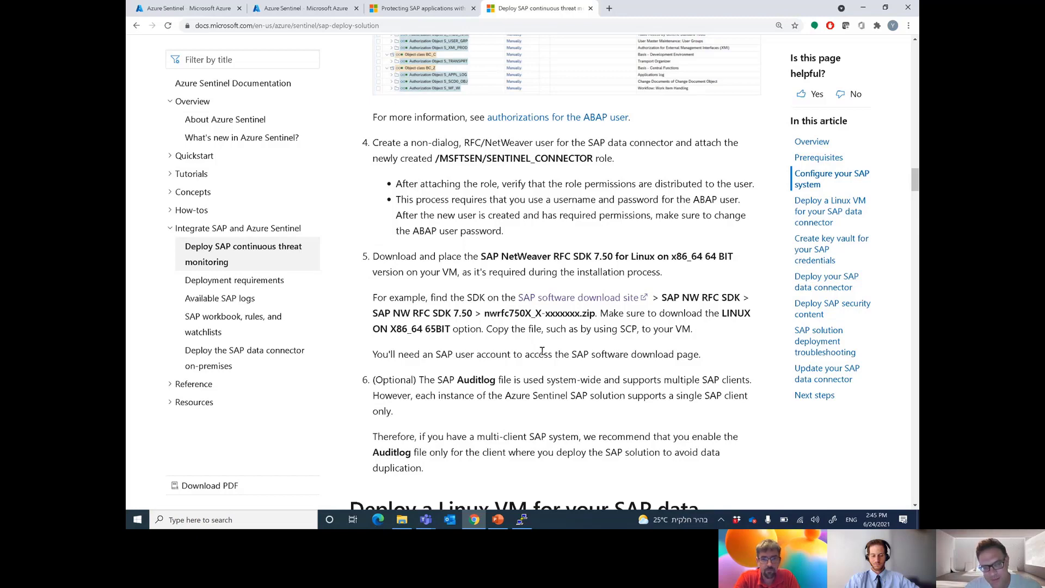
scroll(542, 351, down, 6)
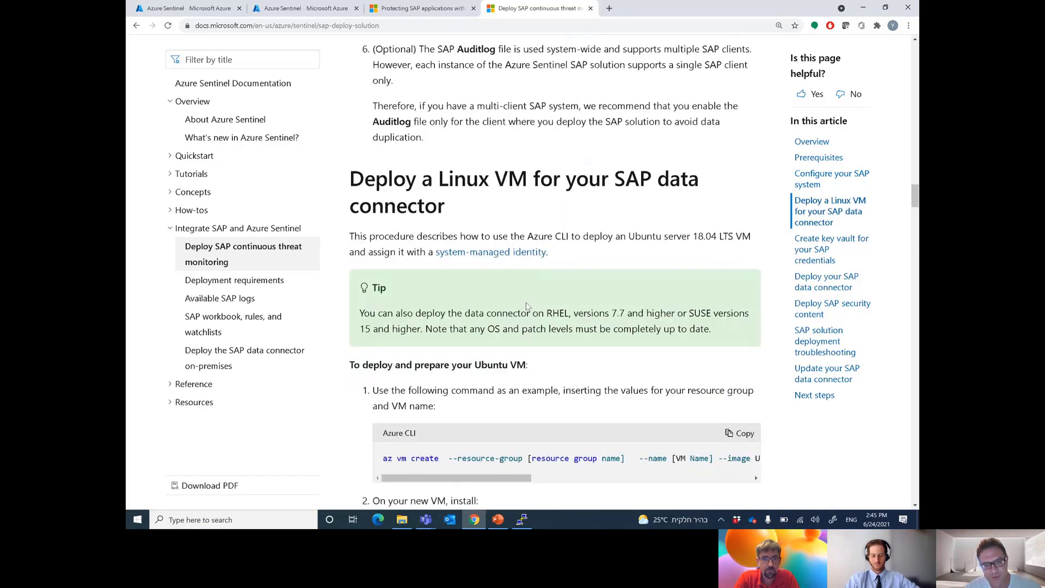
Scroll past the az vm create and Key Vault commands to 'Deploy your SAP data connector'.
scroll(477, 338, down, 1)
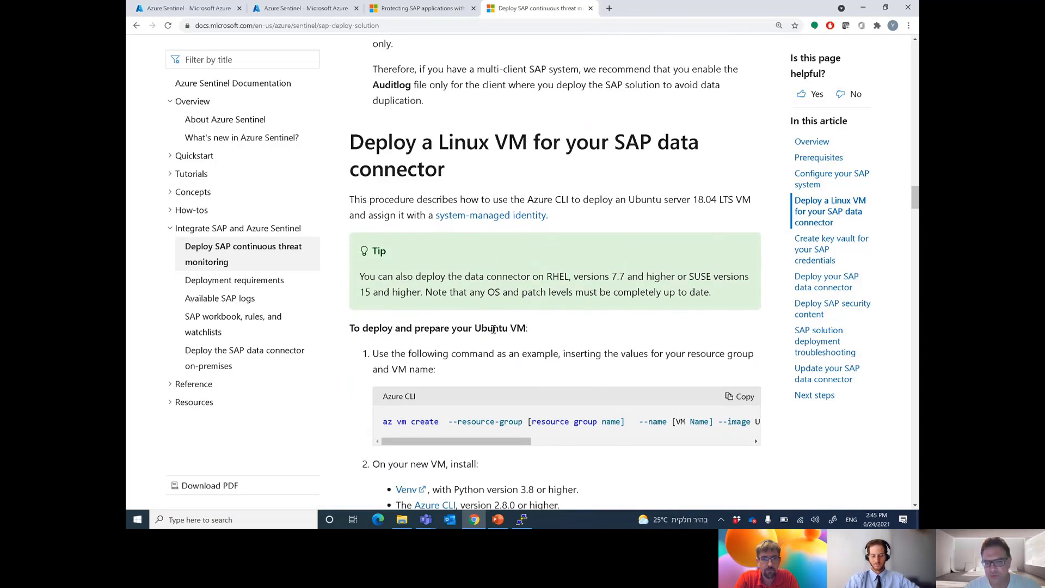
scroll(493, 329, down, 8)
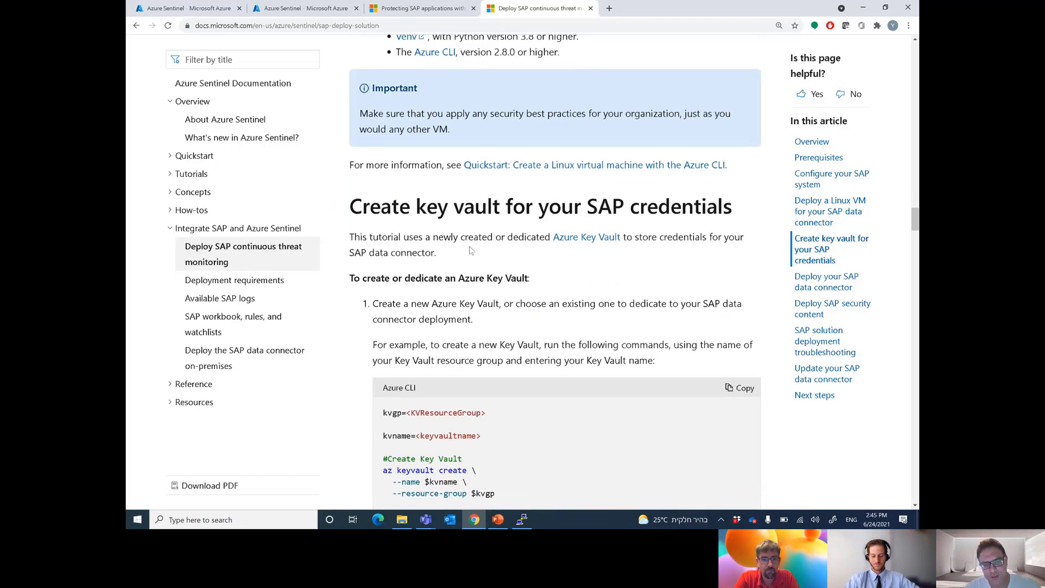
scroll(471, 249, down, 2)
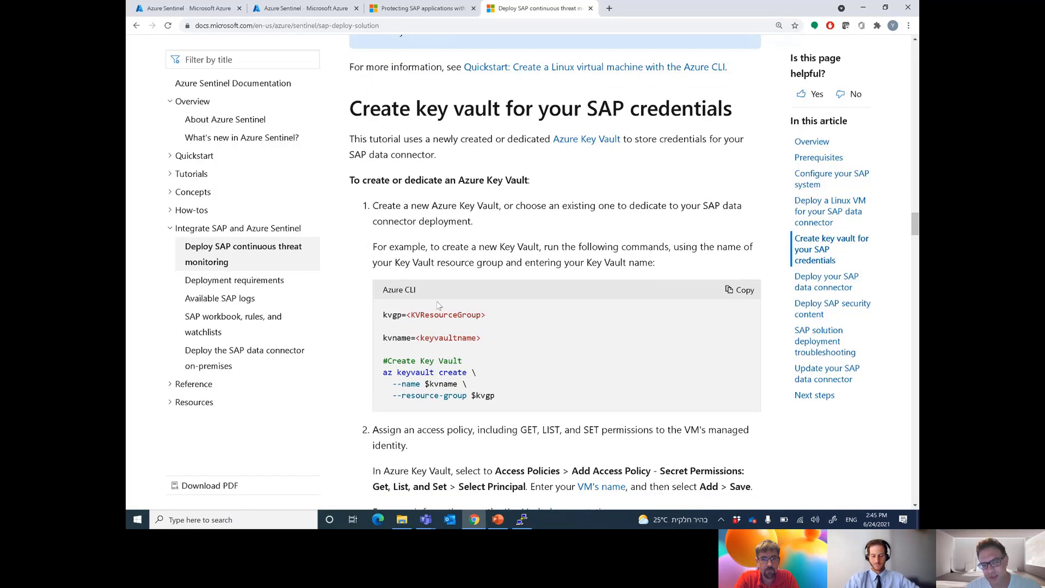
scroll(497, 288, up, 1)
scroll(497, 288, down, 2)
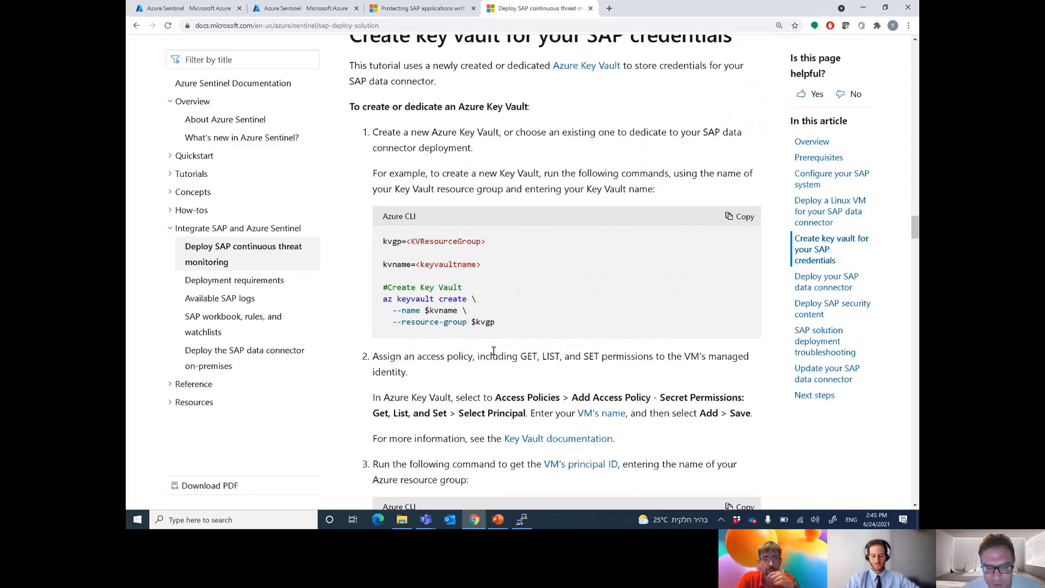
scroll(496, 352, down, 9)
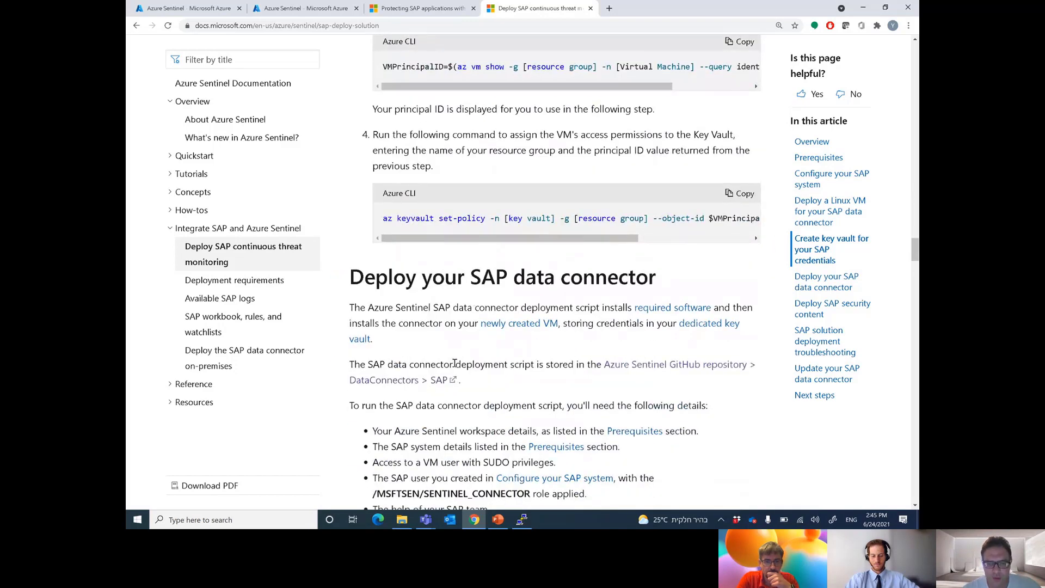
Select the full wget deployment command, scroll it sideways, then reach the docker logs -f sapcon-[SID] step.
scroll(455, 371, down, 5)
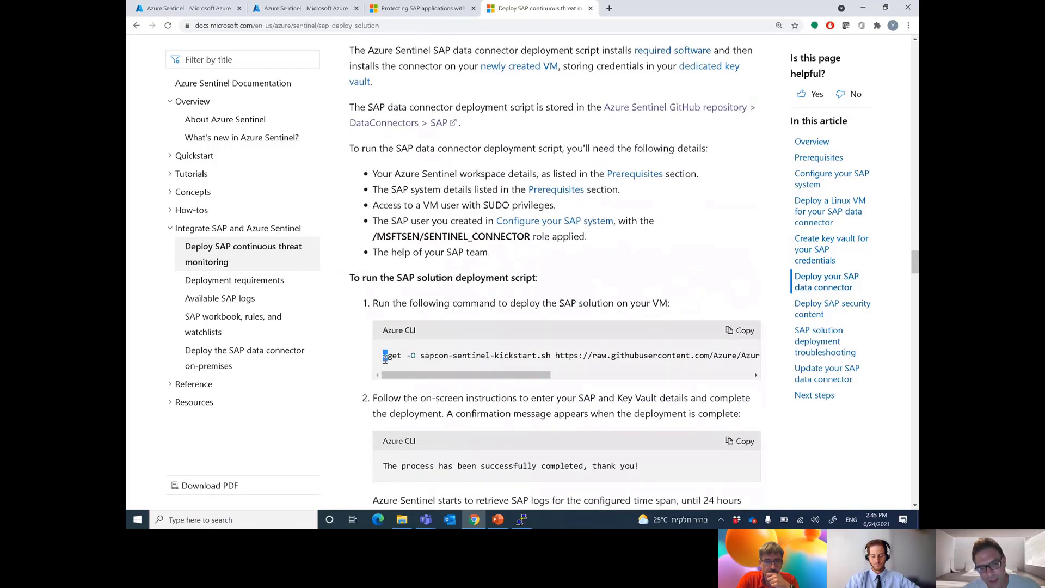
triple_click(457, 356)
drag(466, 375, 436, 392)
click(436, 392)
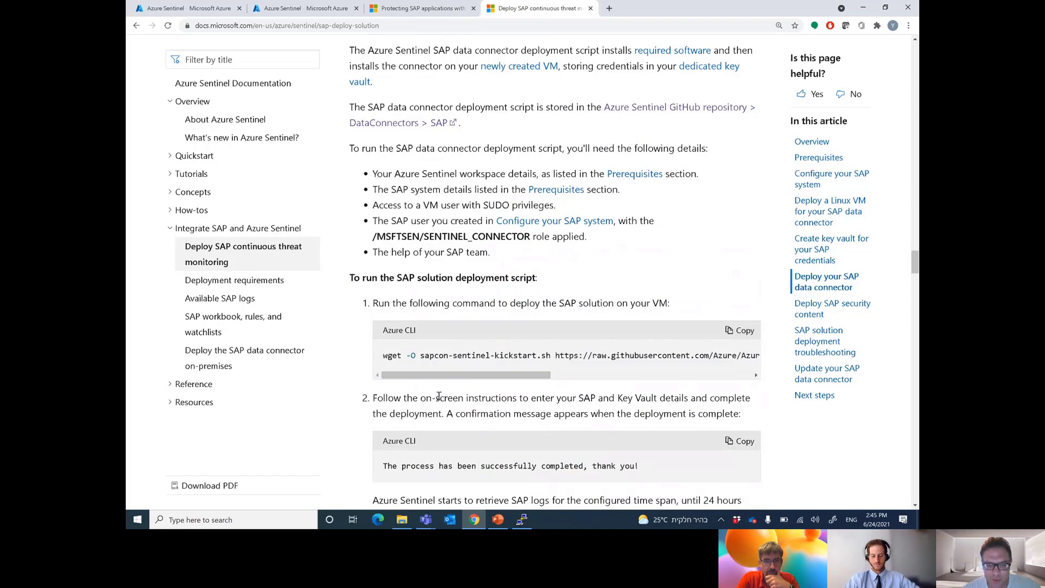
scroll(444, 384, down, 2)
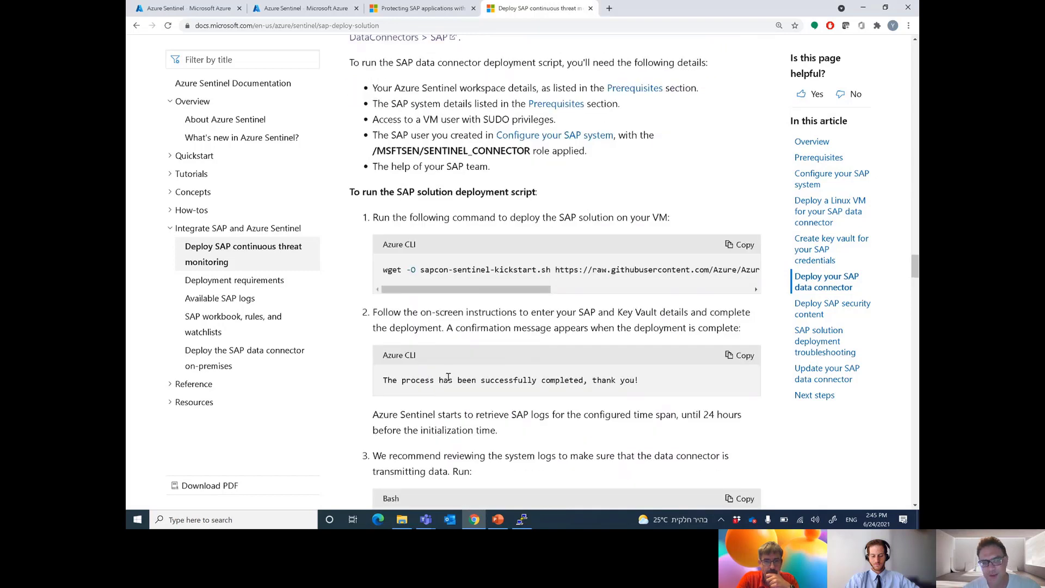
triple_click(449, 268)
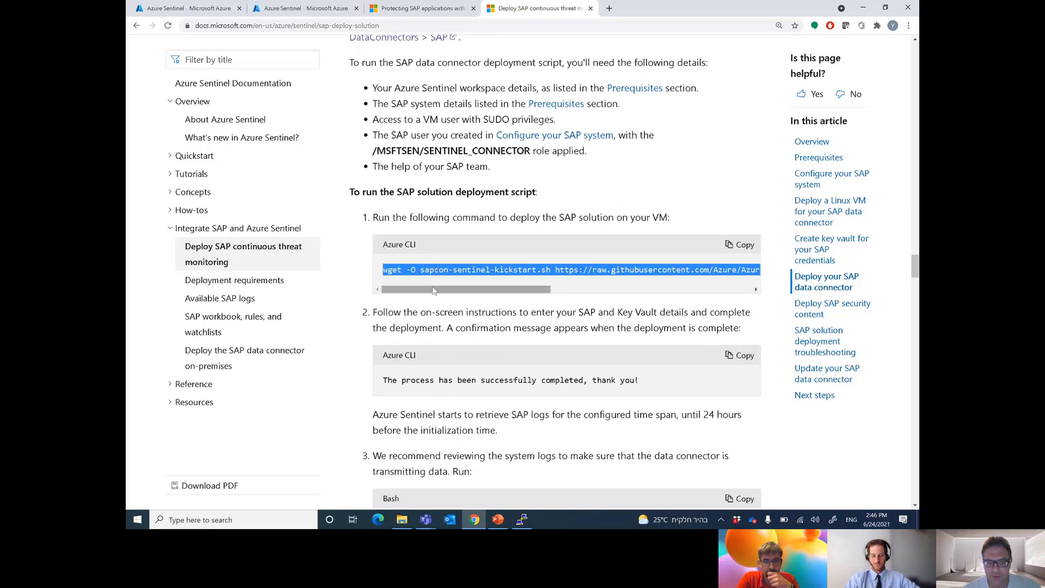
drag(436, 289, 631, 289)
drag(557, 284, 418, 285)
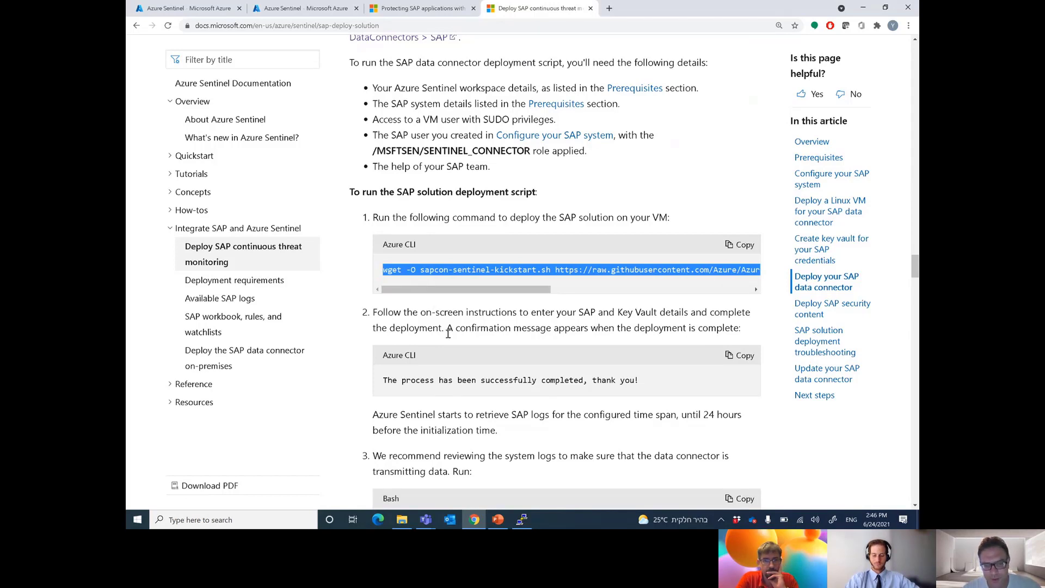
scroll(449, 335, down, 1)
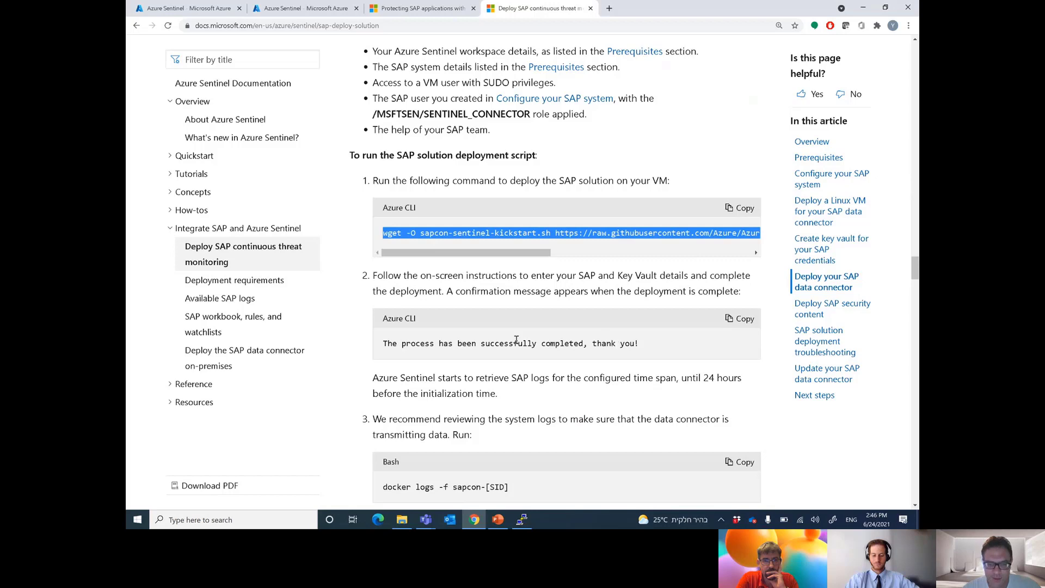
scroll(516, 339, down, 3)
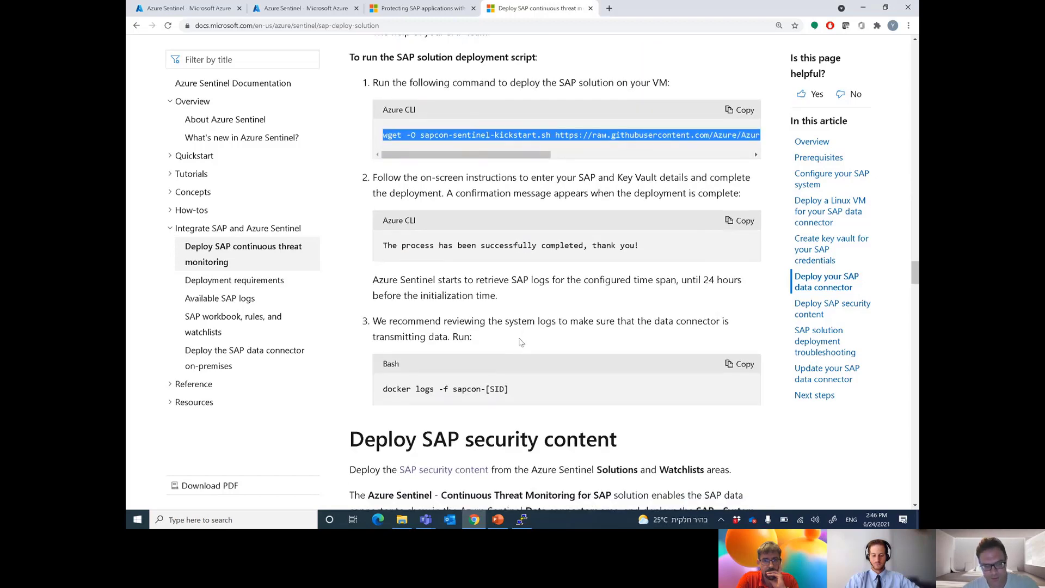
List running containers with docker ps and point out the sapcon-A4H connector container.
key(alt+Tab)
click(519, 341)
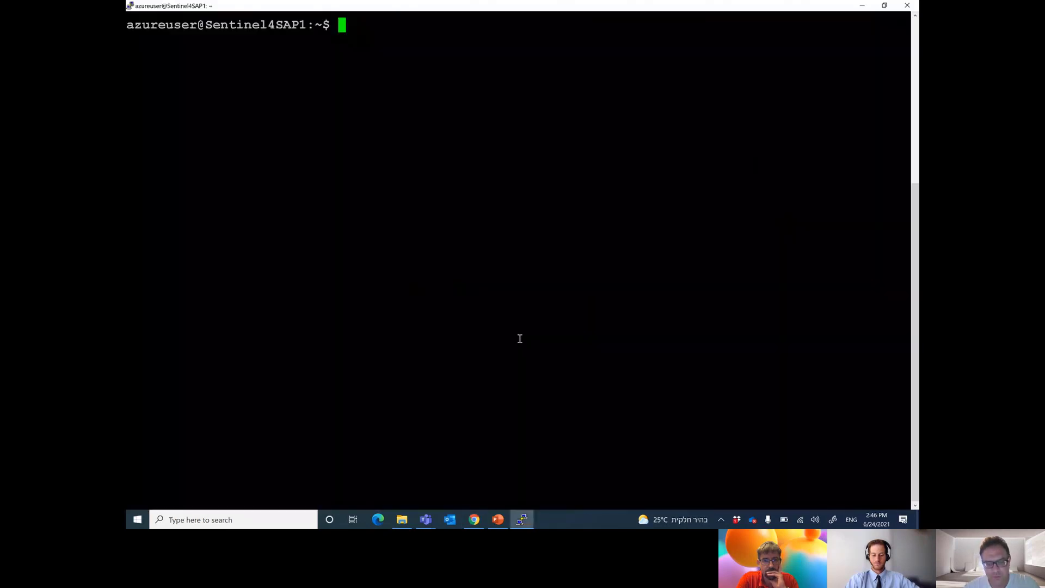
text(docker ps)
key(Return)
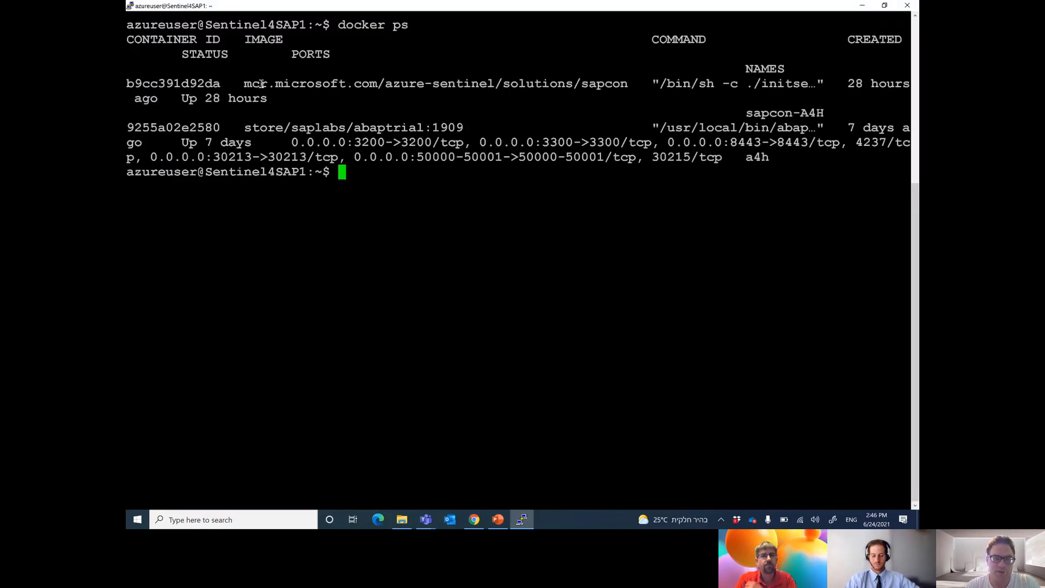
drag(747, 113, 824, 113)
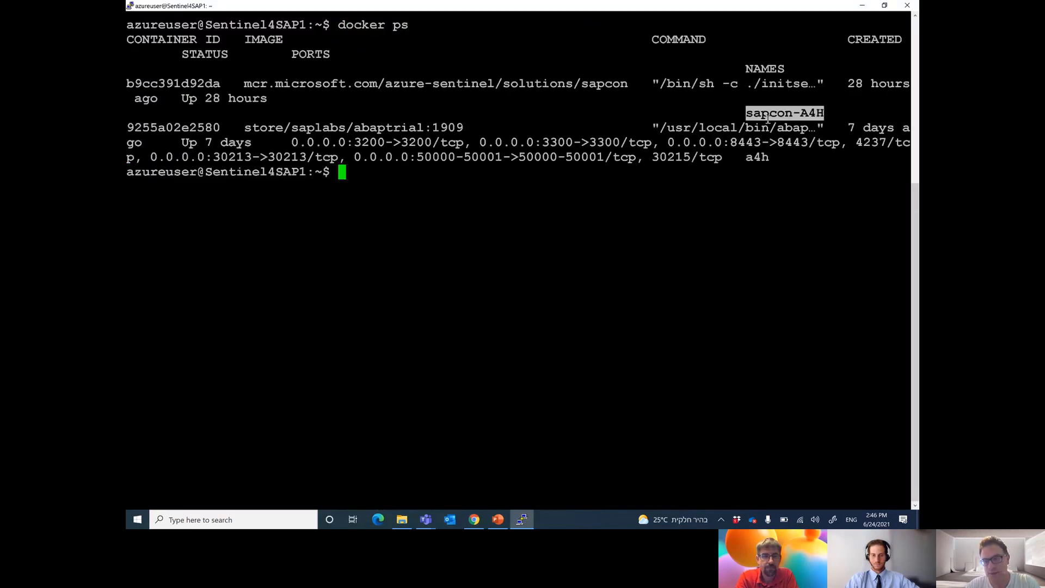
click(801, 113)
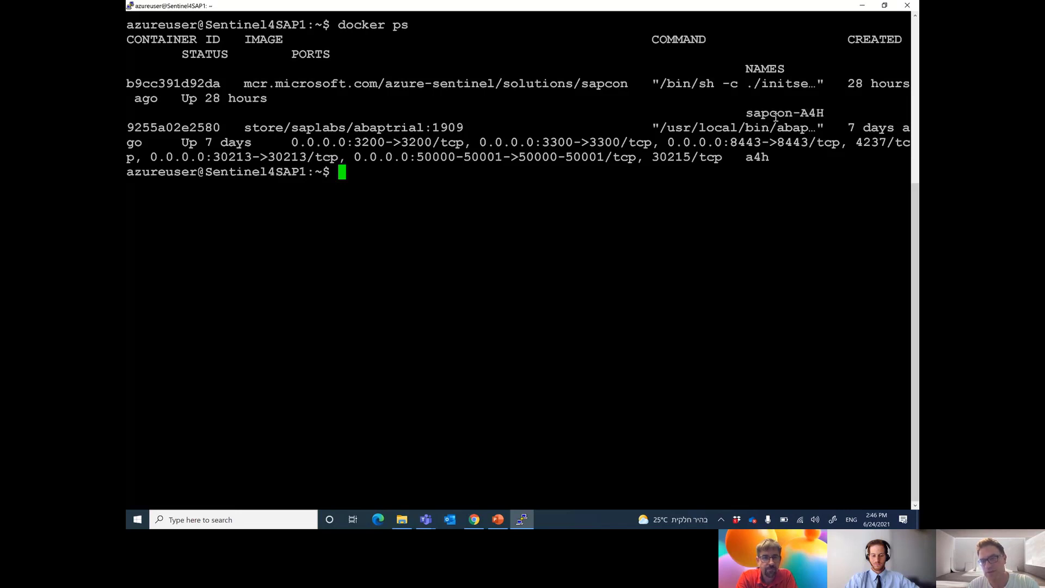
drag(747, 116, 821, 113)
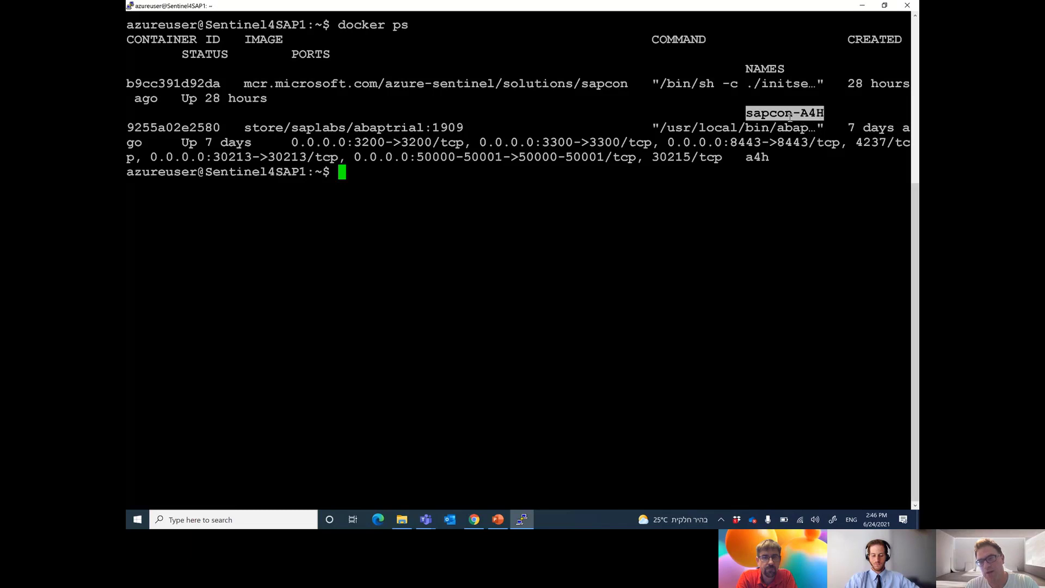
click(771, 114)
drag(803, 114, 821, 113)
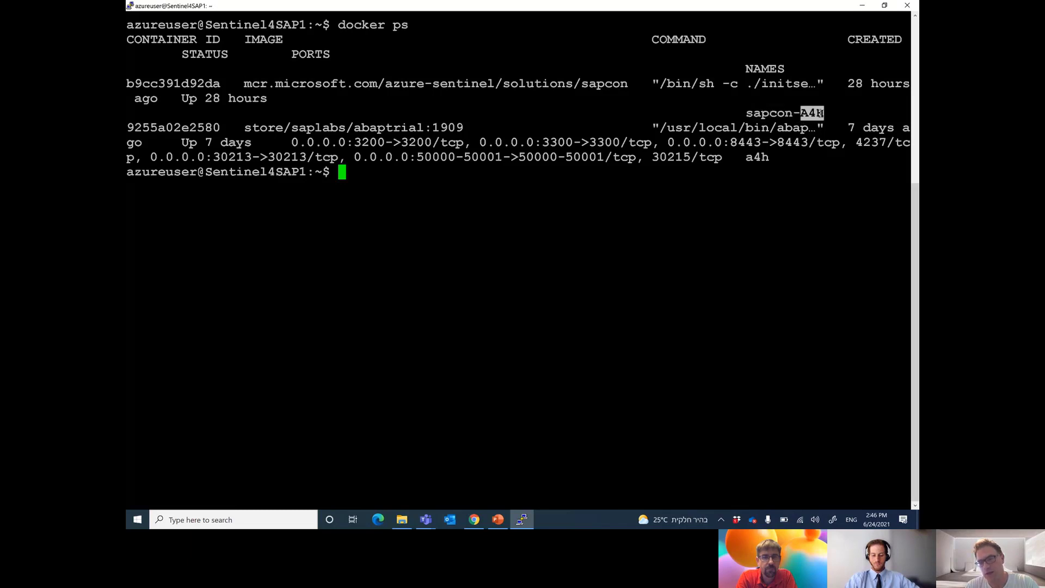
click(805, 113)
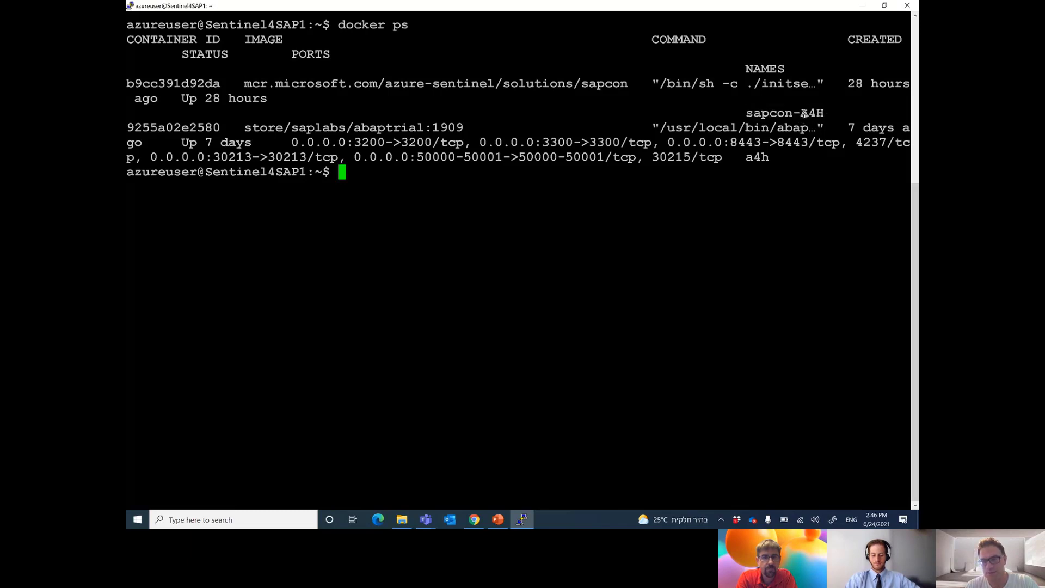
Stop the sapcon-A4H container, then start it again.
text(dock)
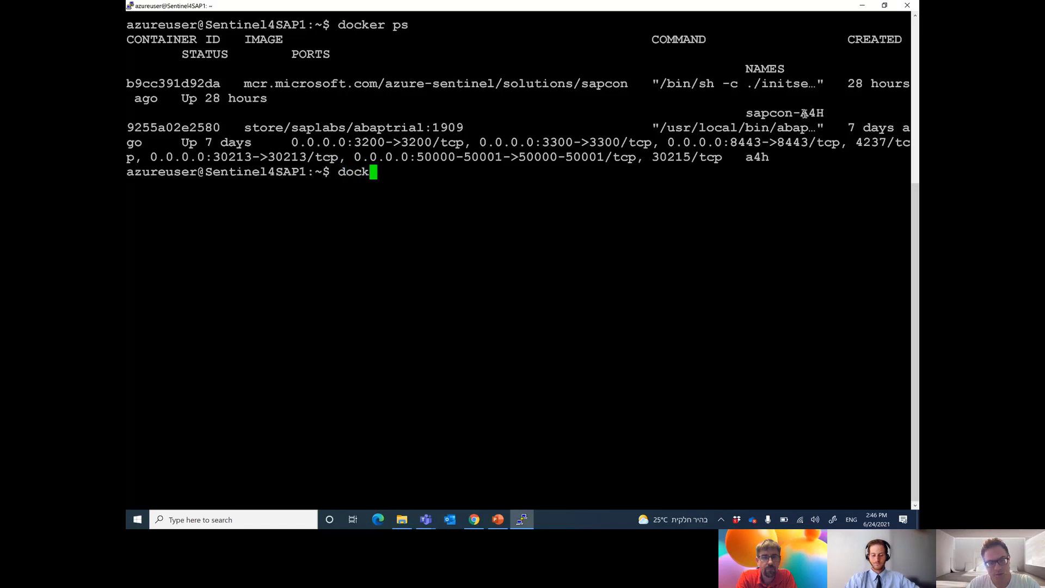
text(er stop sapcon-A4H)
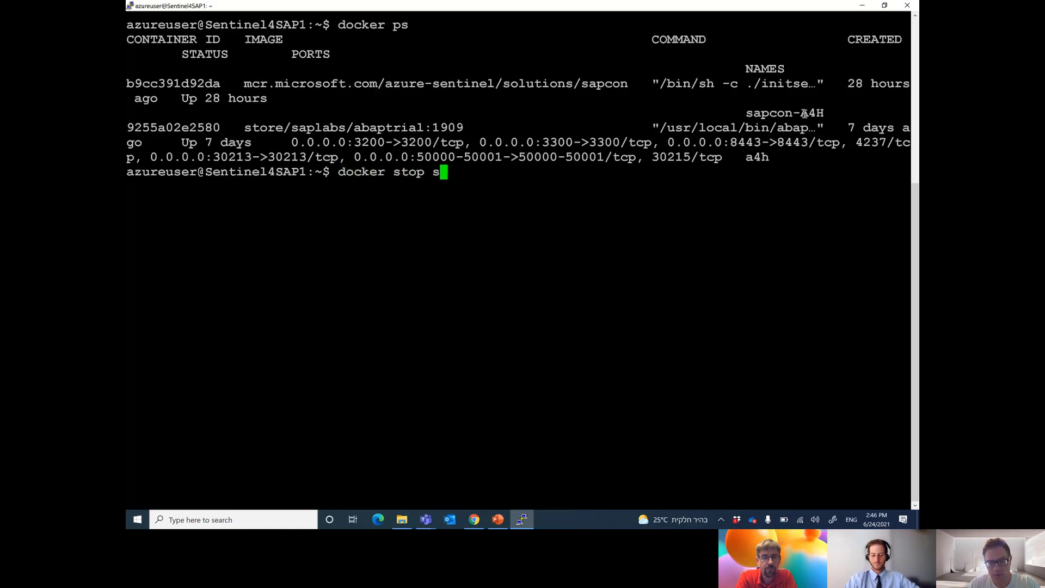
key(Return)
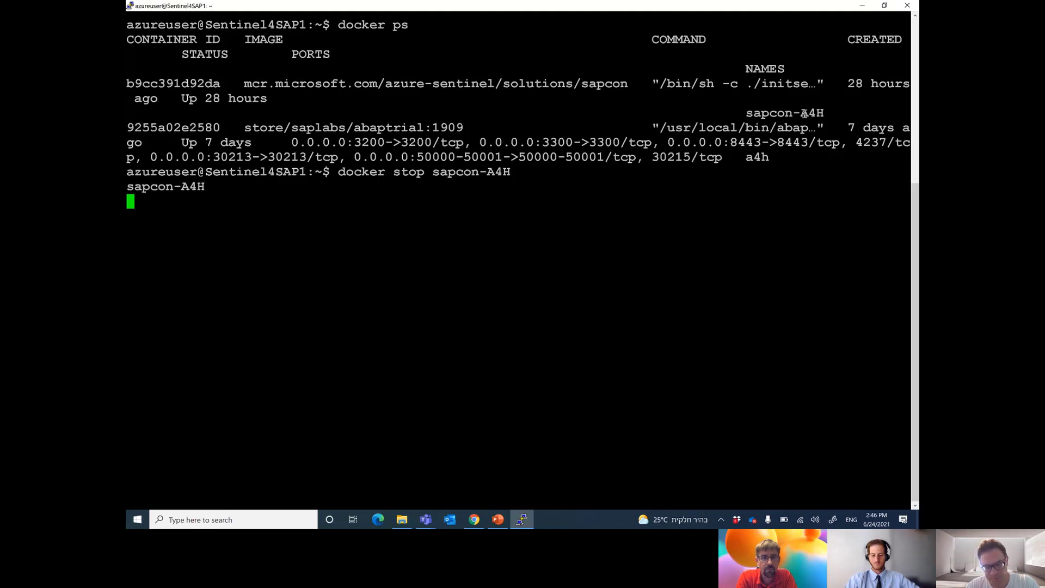
key(Up)
key(Left)
key(Left)
key(Left)
key(Left)
key(Left)
key(Left)
key(Left)
key(Left)
key(Left)
key(Left)
key(Left)
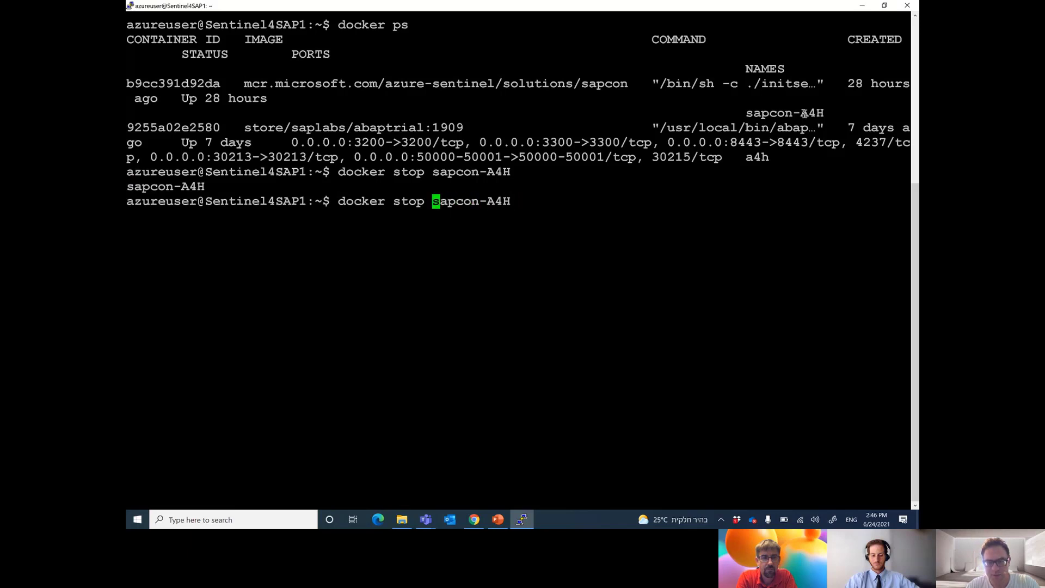
key(BackSpace)
key(BackSpace)
text(art)
key(Return)
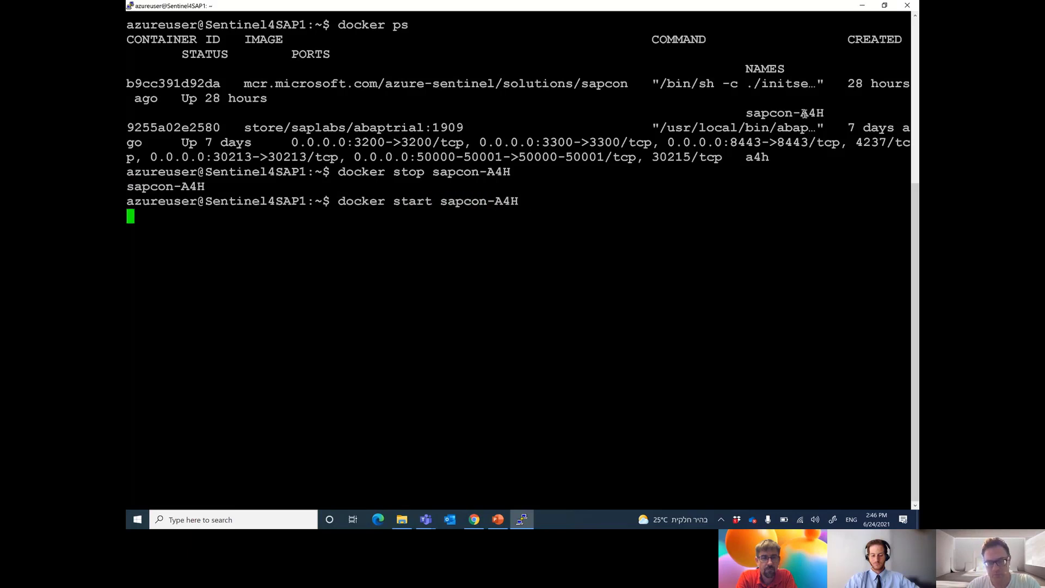
Try the misspelled 'dokcer logs -f sapcon-A4H', then retype it as 'docker logs -f sapcon-A4H'.
text(dokcer)
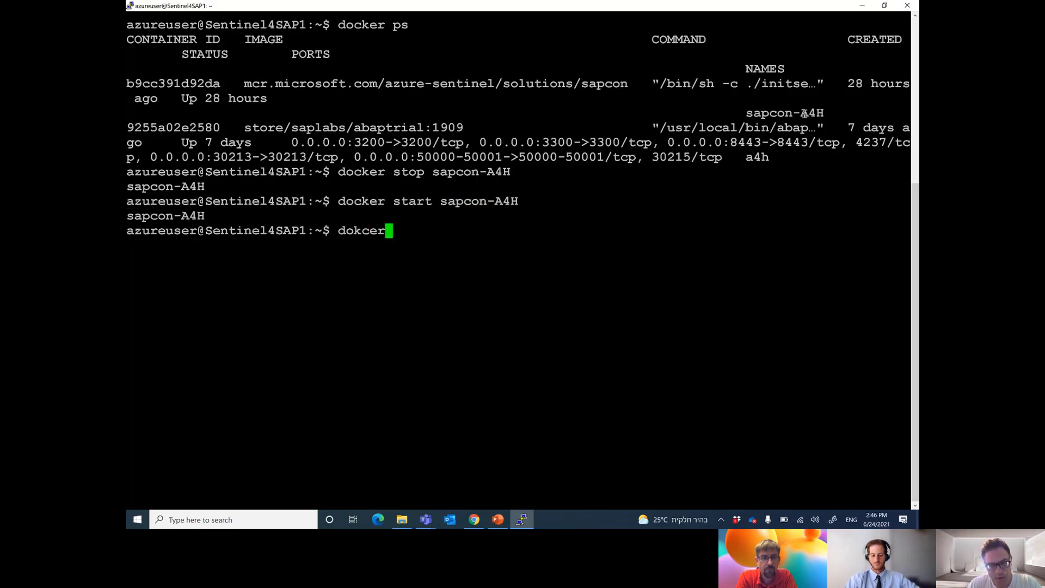
text( logs -f sapcon-A4H)
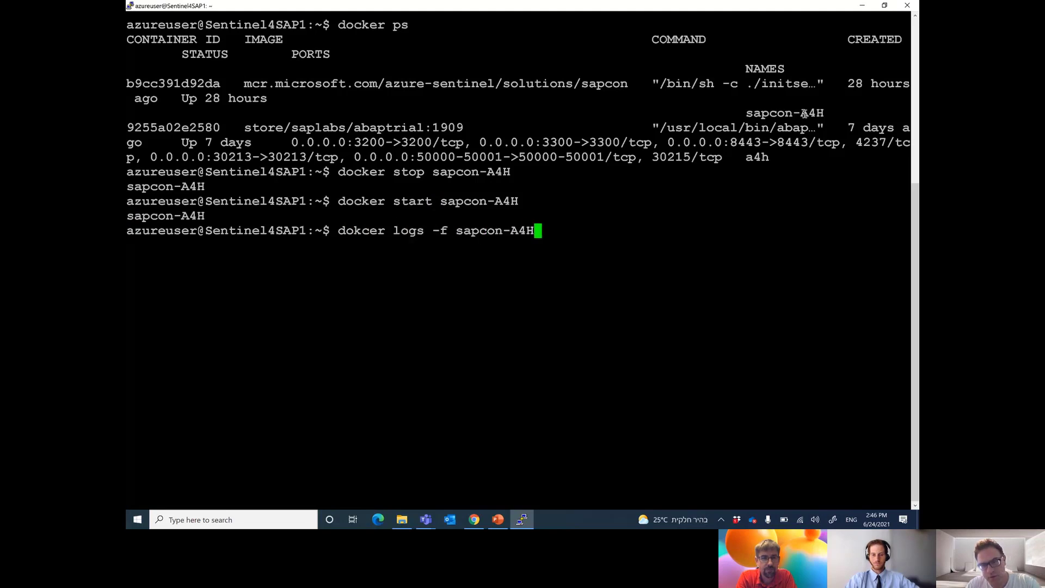
key(Return)
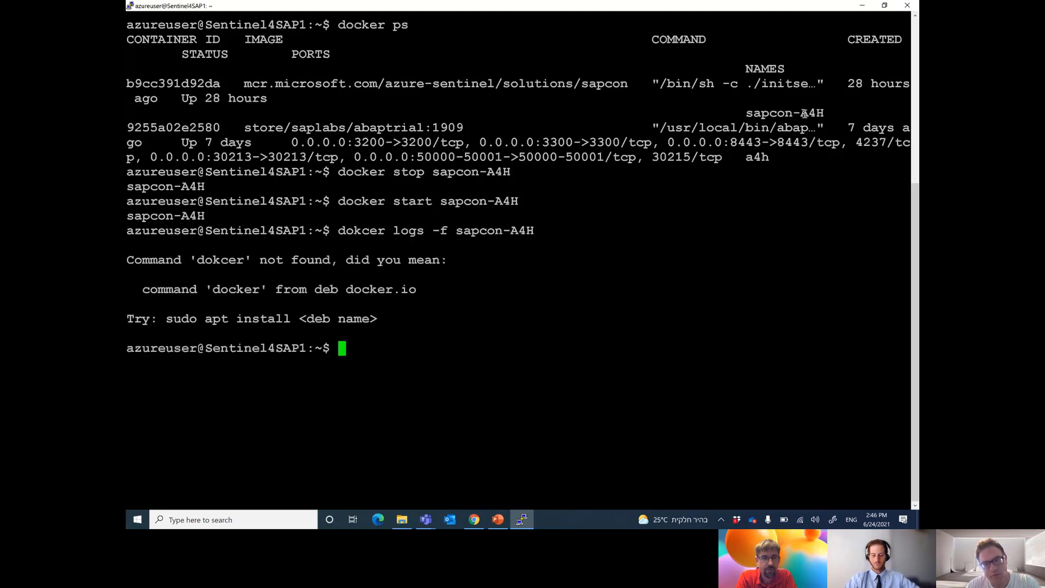
text(docke)
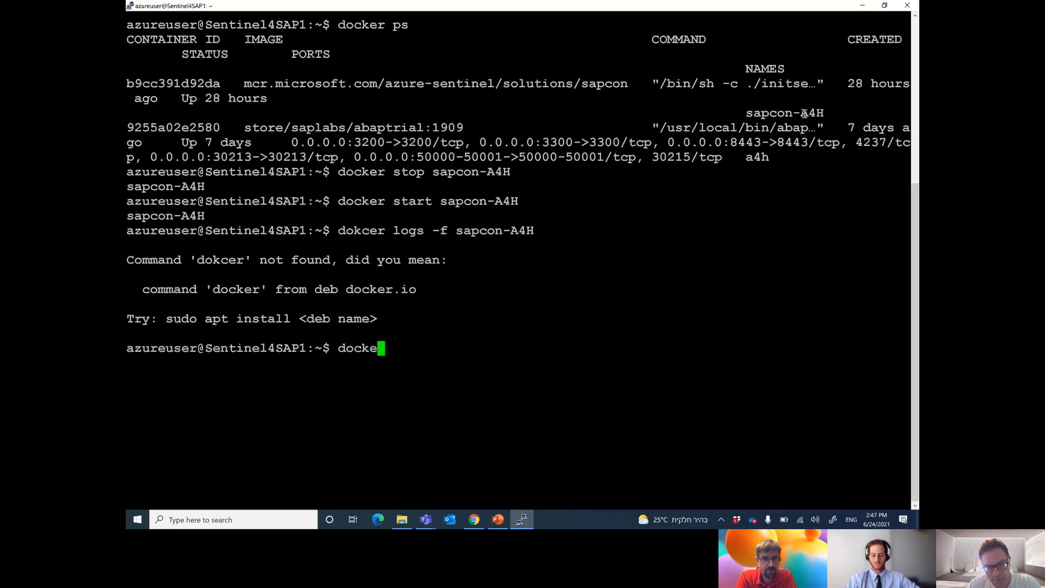
text(r logs -f sapcon-A4H)
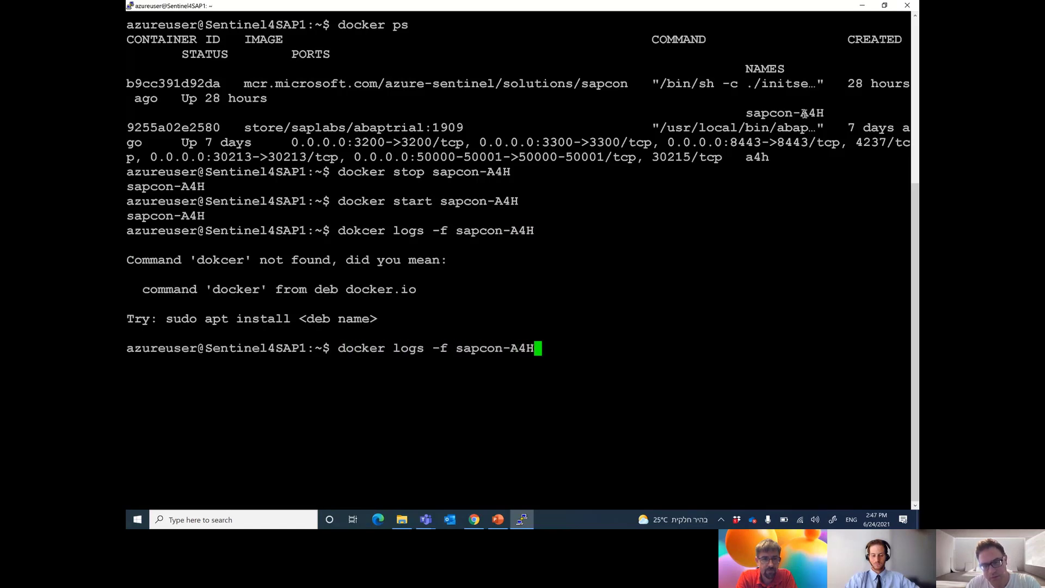
Follow the sapcon-A4H logs to confirm the successful A4H connection, then stop following.
key(Return)
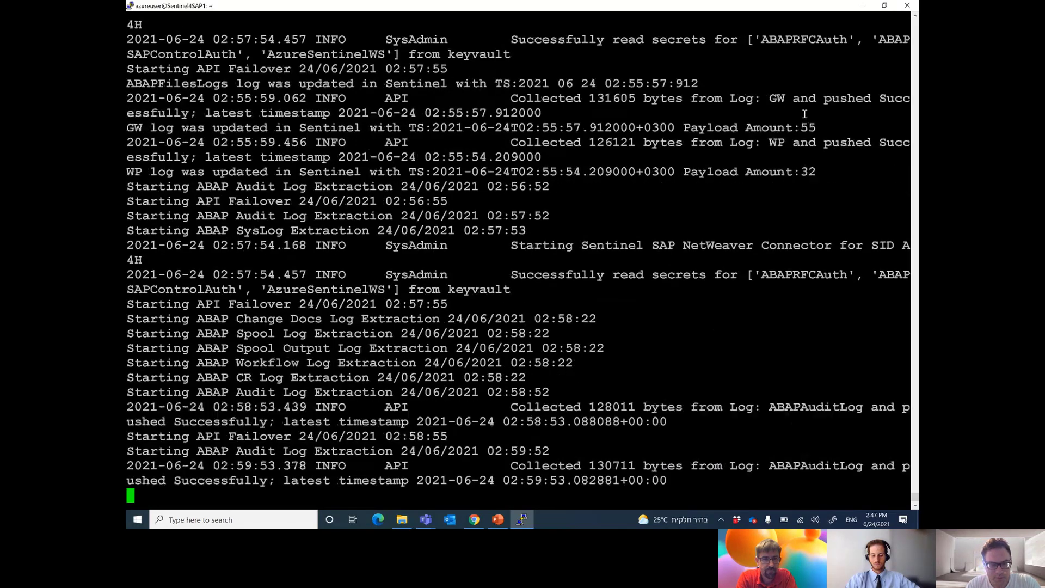
key(Return)
key(Return)
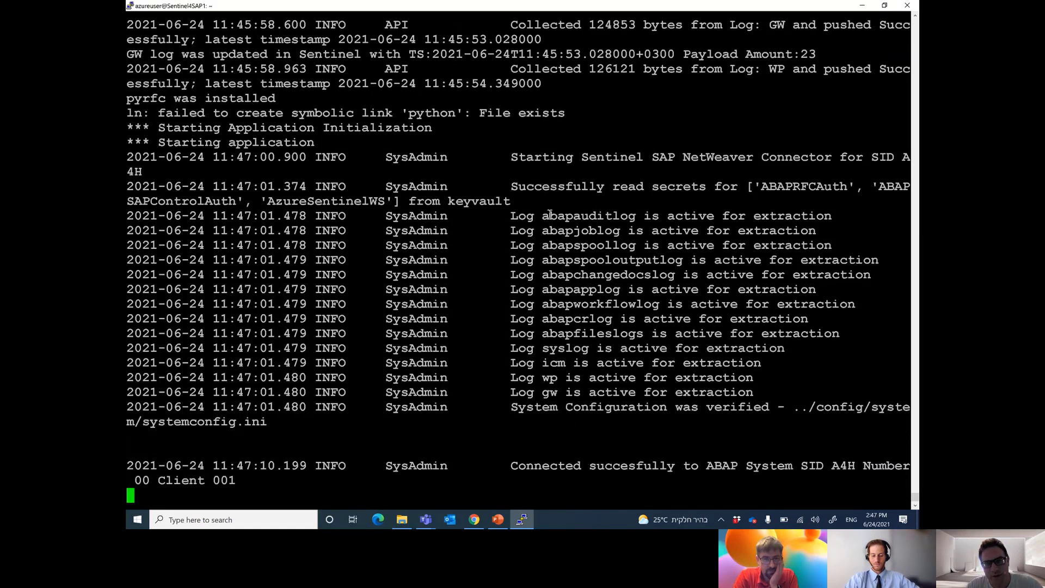
scroll(550, 214, up, 5)
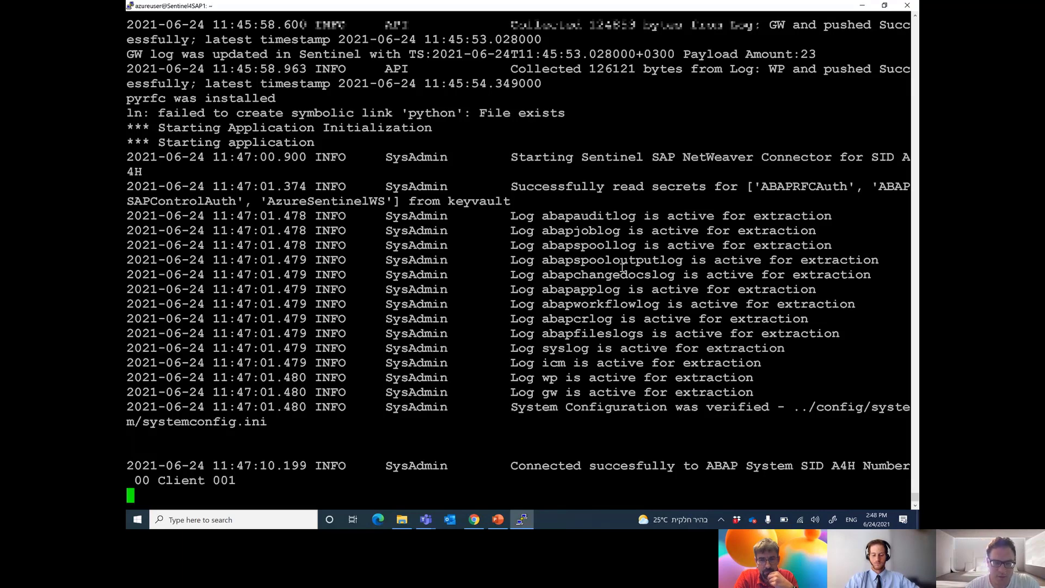
key(ctrl+c)
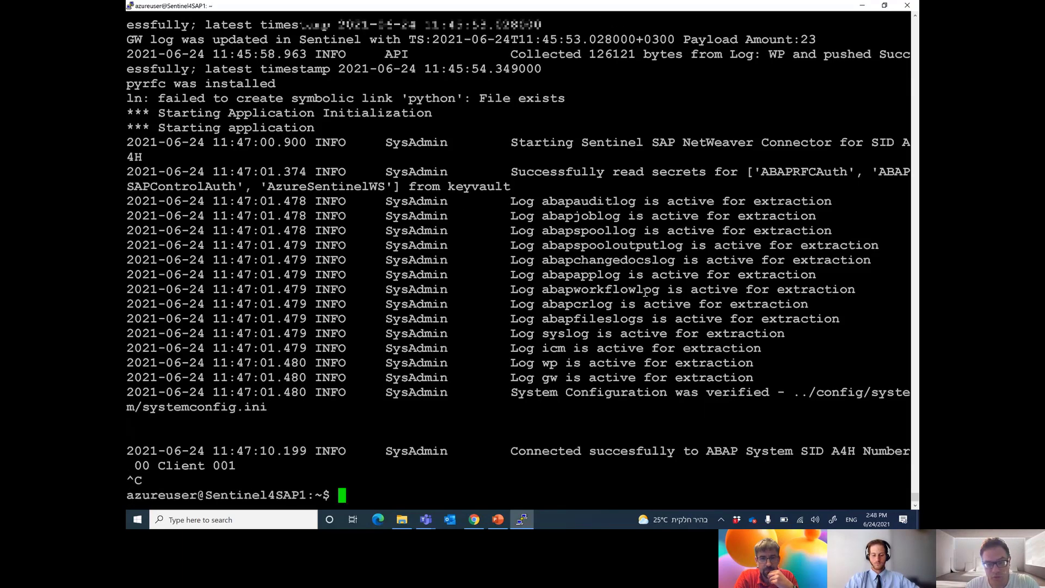
Point out the 'Deploy SAP security content' heading in the docs, then return to Sentinel incidents.
key(alt+Tab)
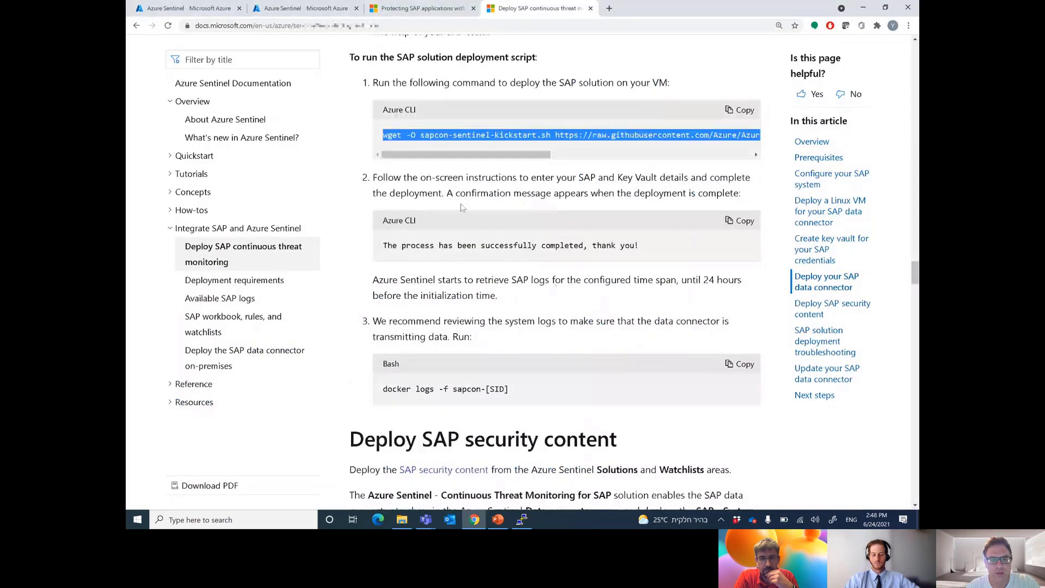
scroll(467, 350, down, 4)
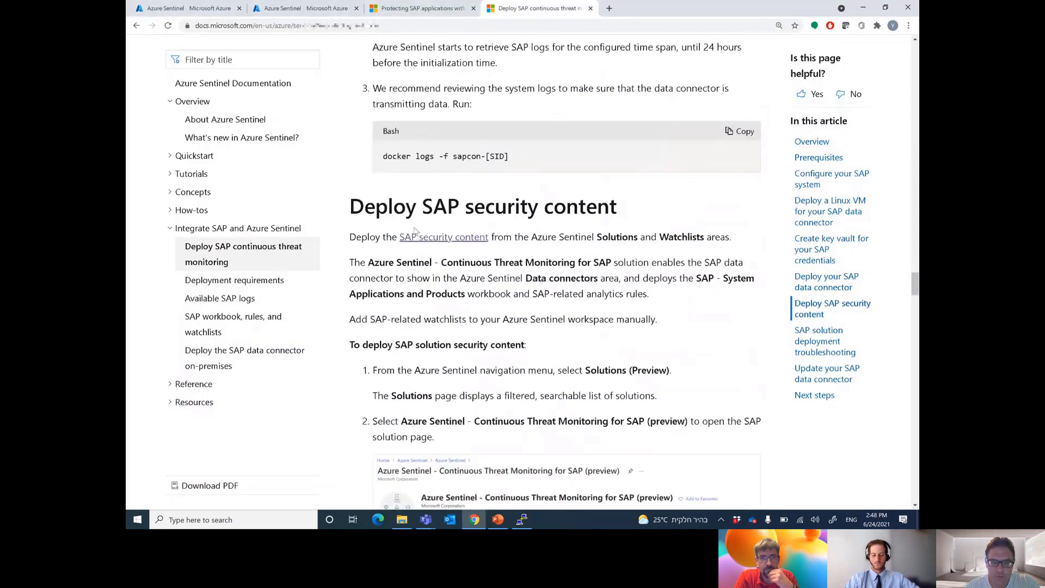
drag(369, 208, 494, 207)
click(494, 208)
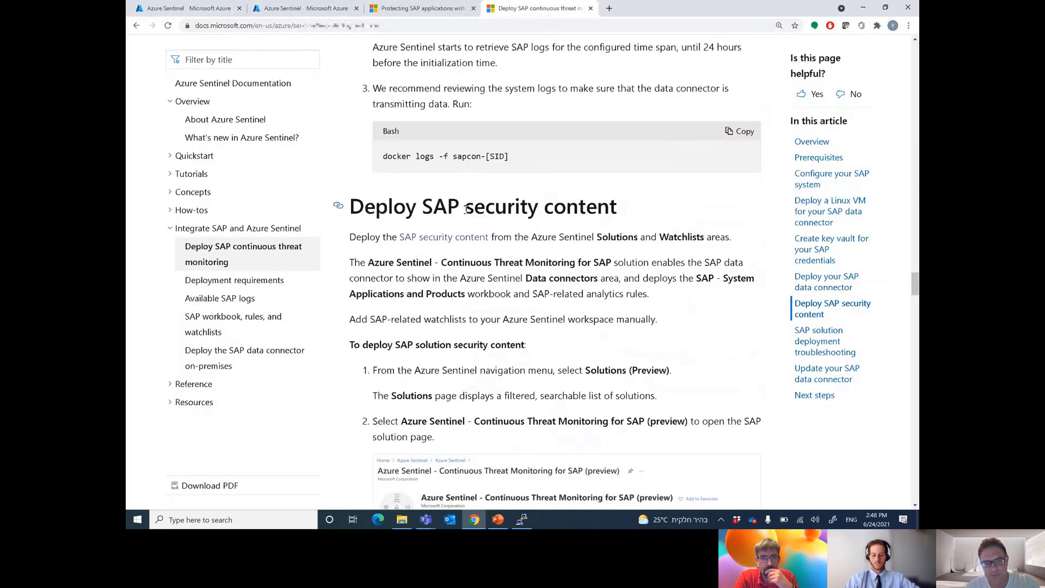
click(211, 12)
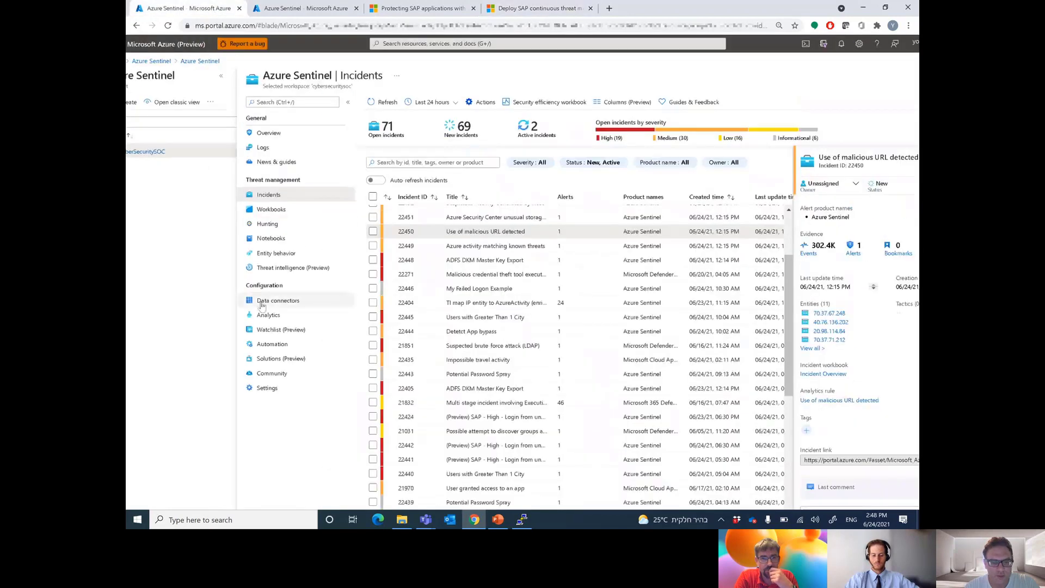
Search Sentinel solutions for 'SAP', open Continuous Threat Monitoring for SAP, and zoom out.
click(262, 359)
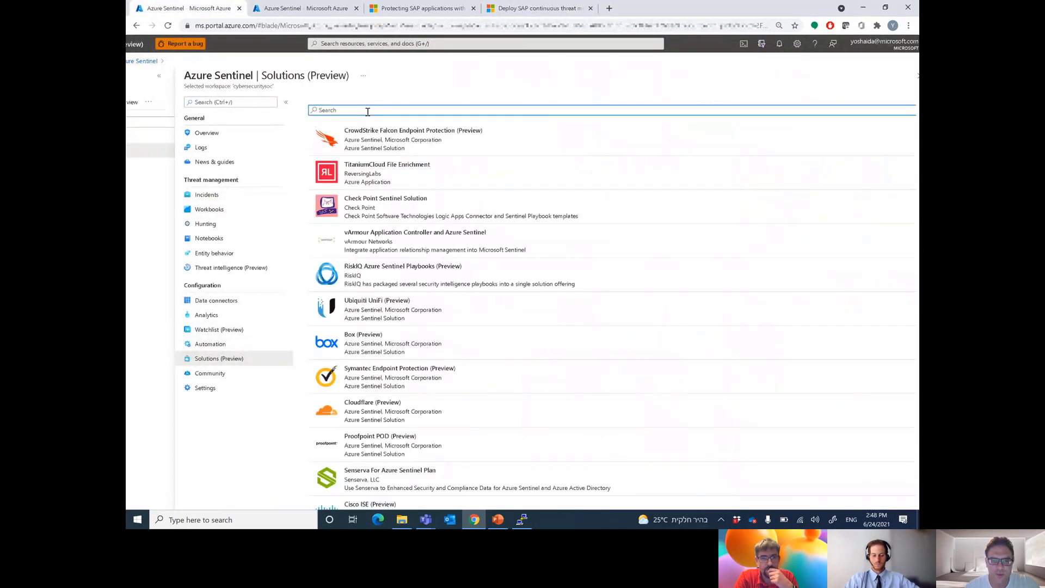
text(SAP)
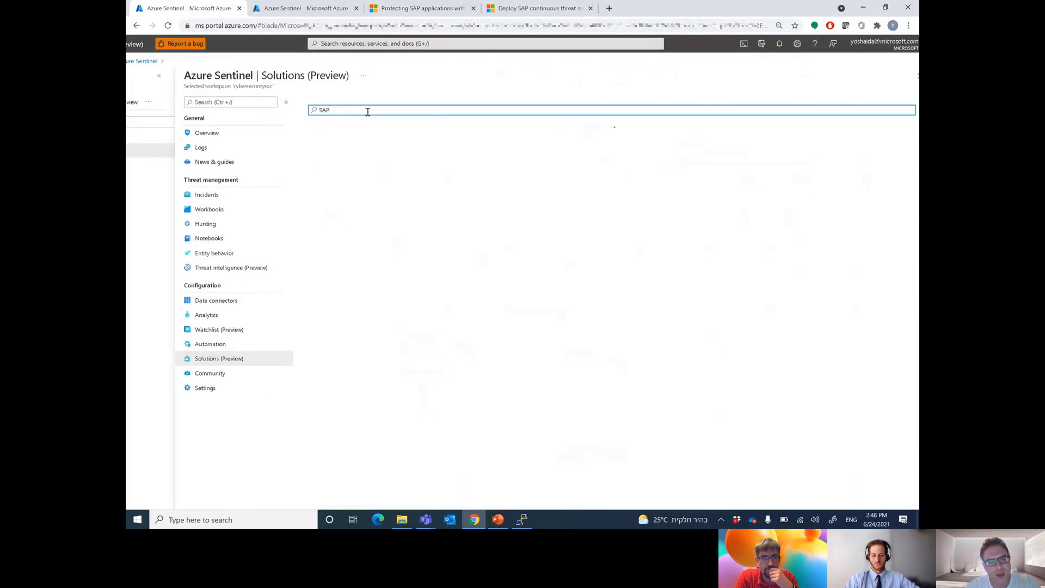
click(357, 133)
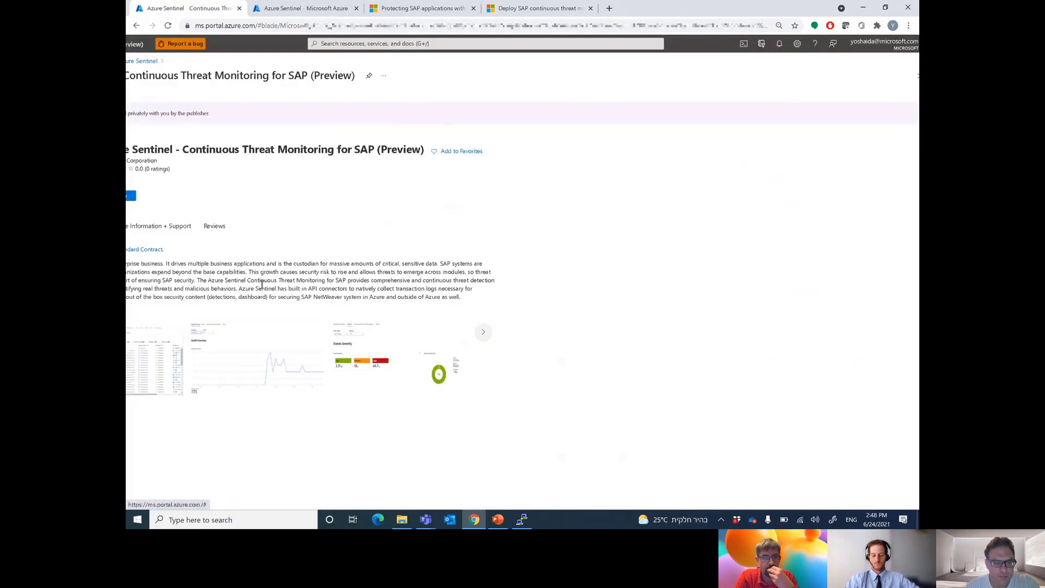
key(ctrl+minus)
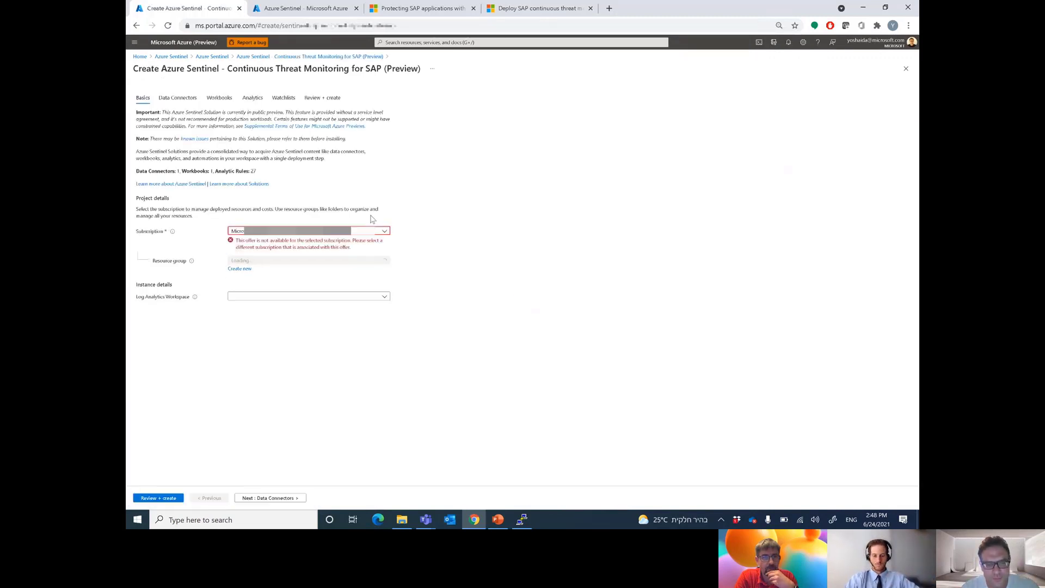
Set the Basics to resource group SAP and workspace AccentureD365-Workspace-1.
click(273, 233)
click(455, 240)
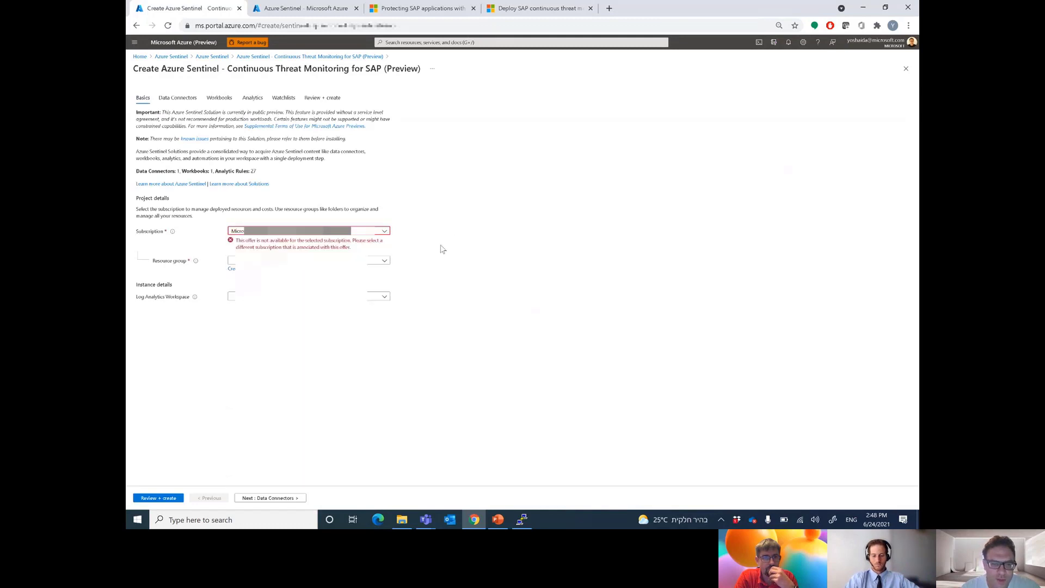
click(373, 259)
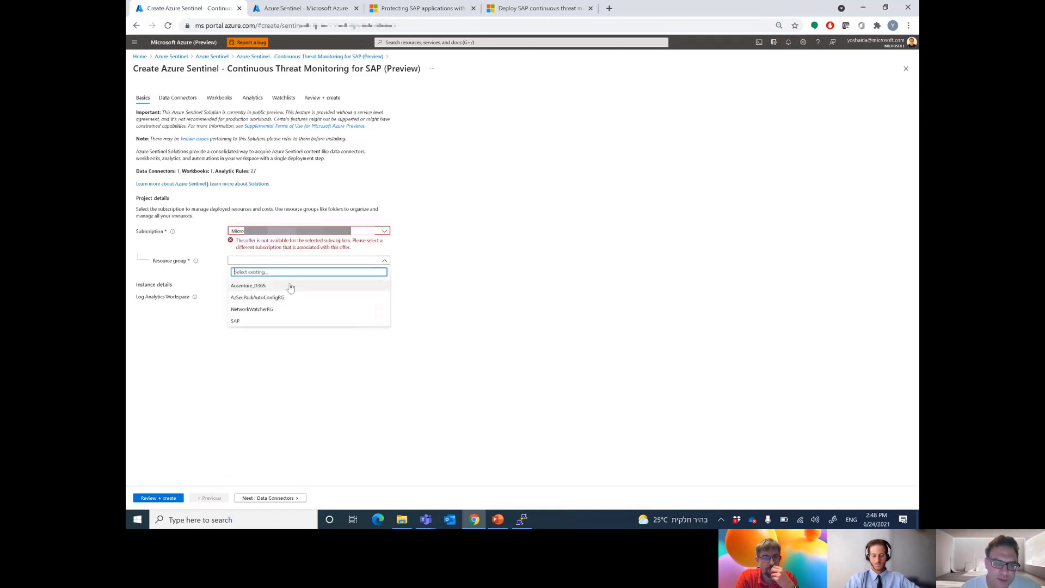
click(439, 308)
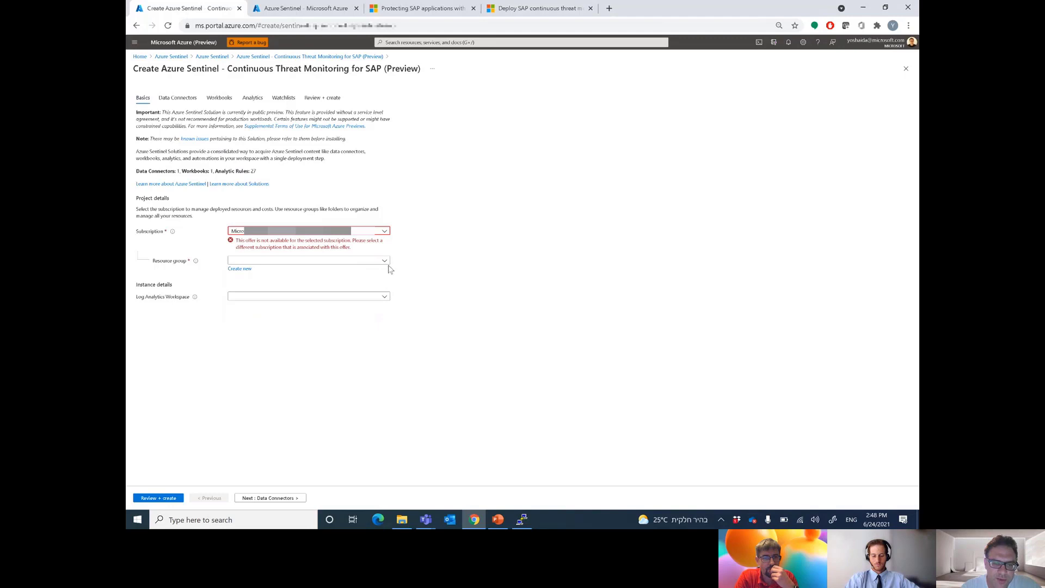
click(381, 260)
click(237, 321)
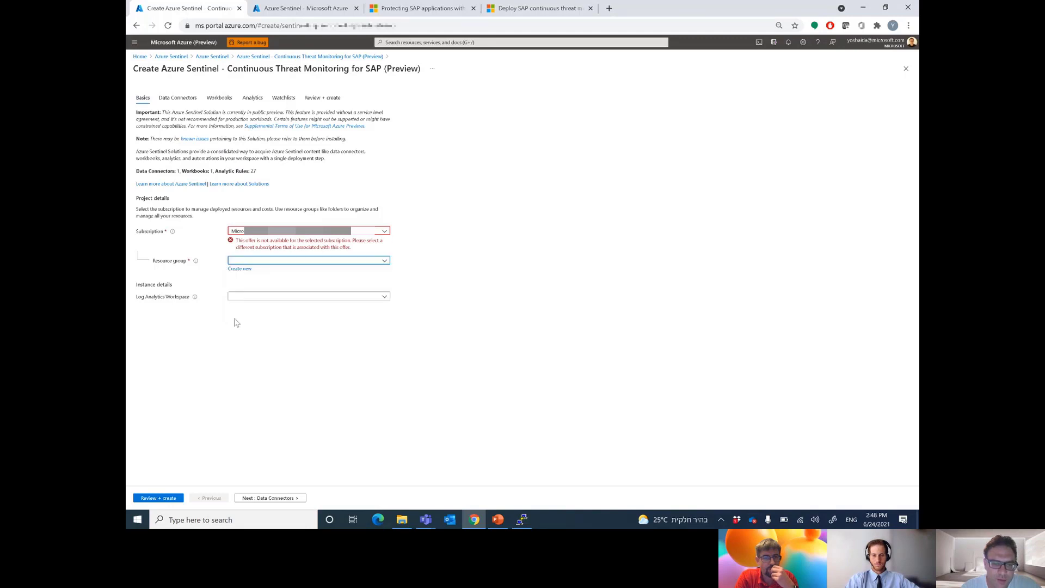
click(284, 298)
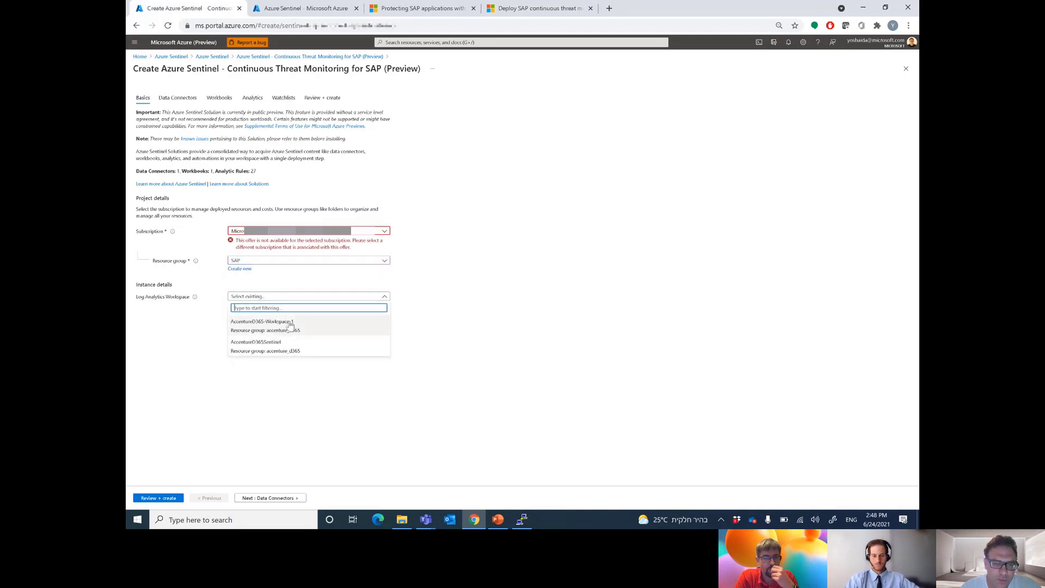
click(287, 326)
Step through Data connectors, Workbooks and Analytics to the Review + create summary.
click(268, 498)
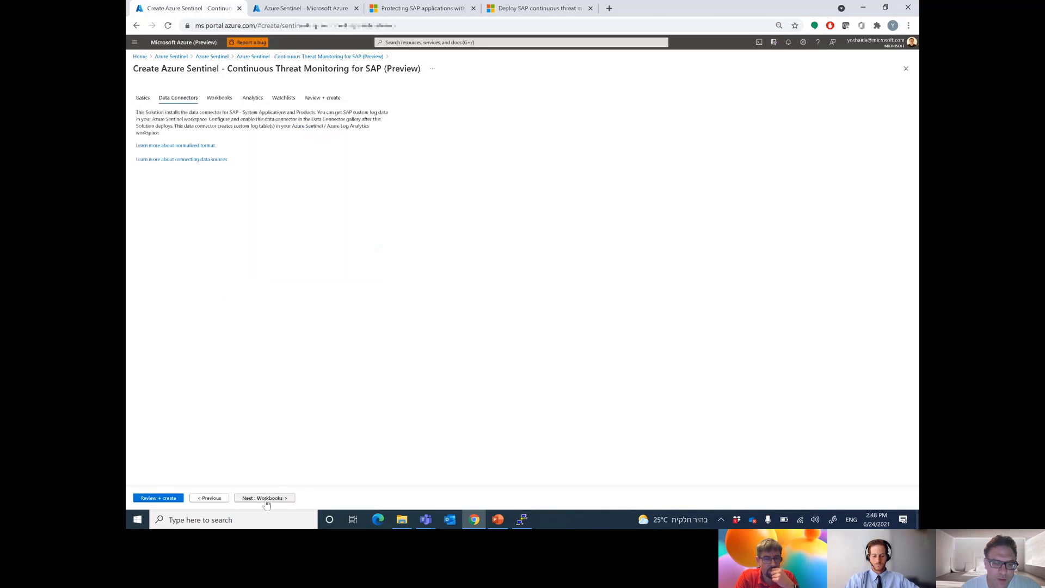
click(225, 98)
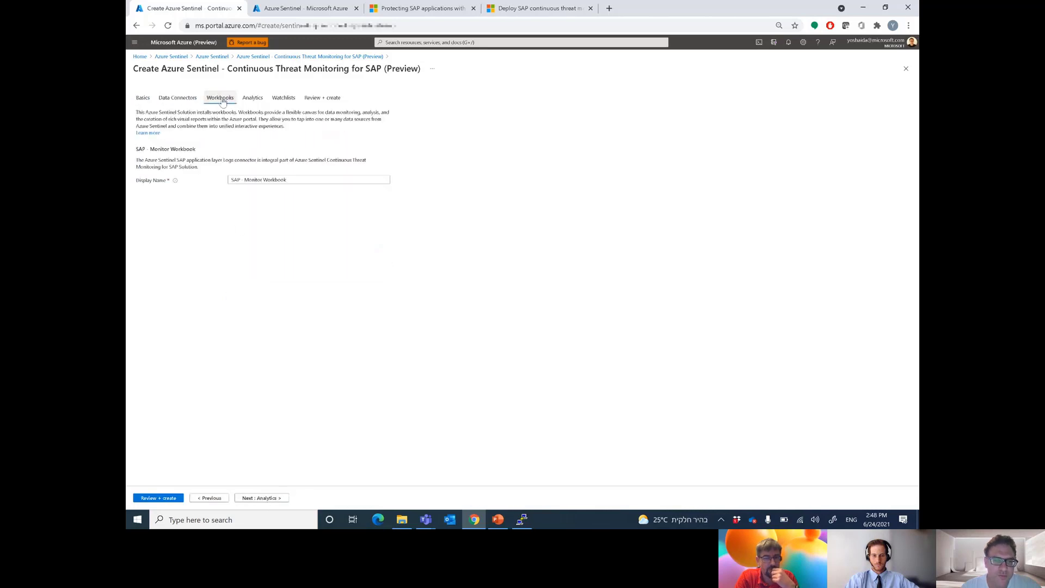
click(252, 98)
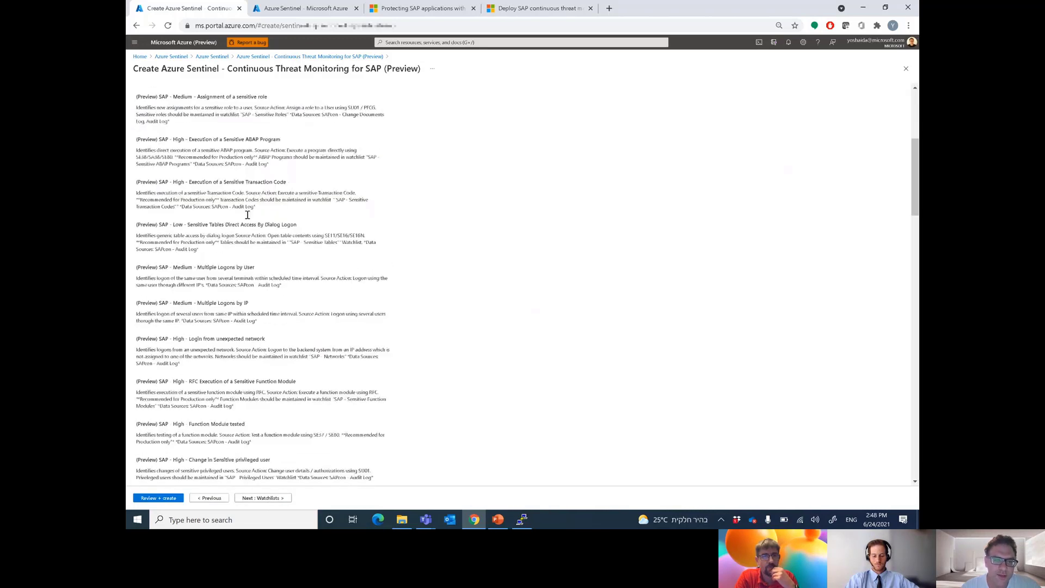
click(322, 98)
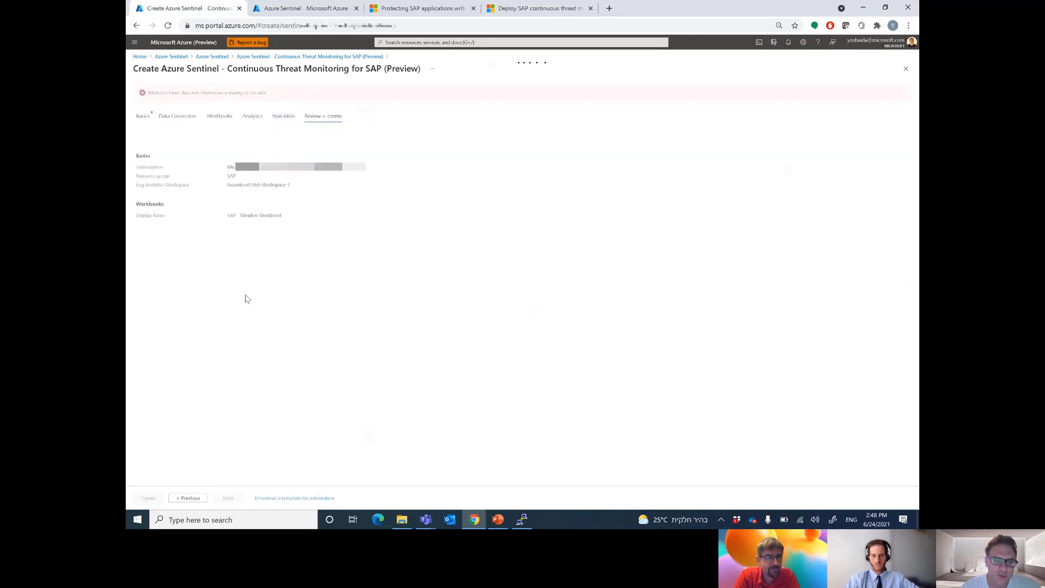
Return to the Azure Sentinel Overview dashboard showing 5.9M events, 52 alerts and 69 incidents.
click(220, 58)
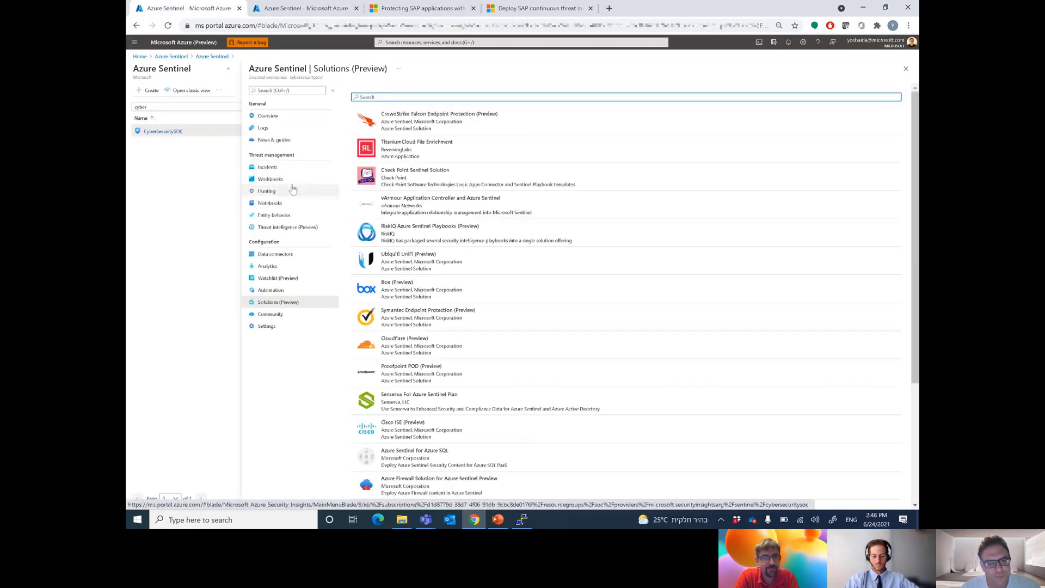
click(269, 117)
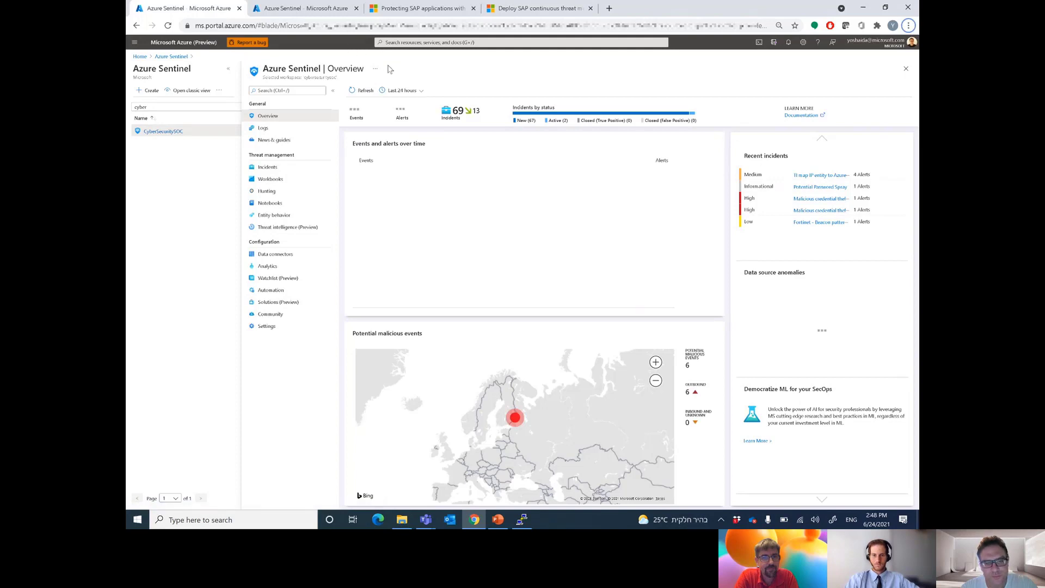
key(alt+Tab)
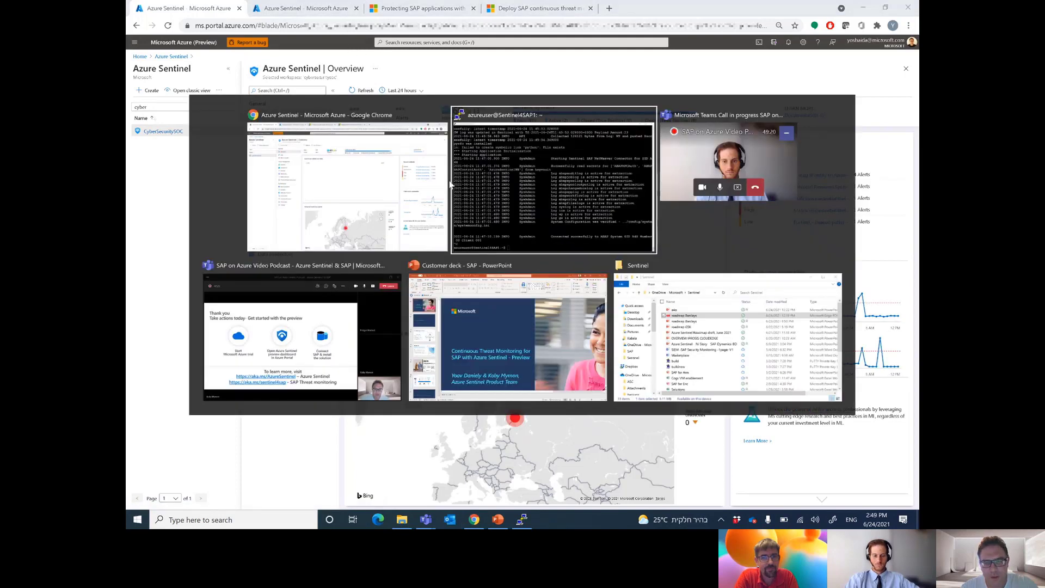
key(Tab)
key(Tab)
key(Tab)
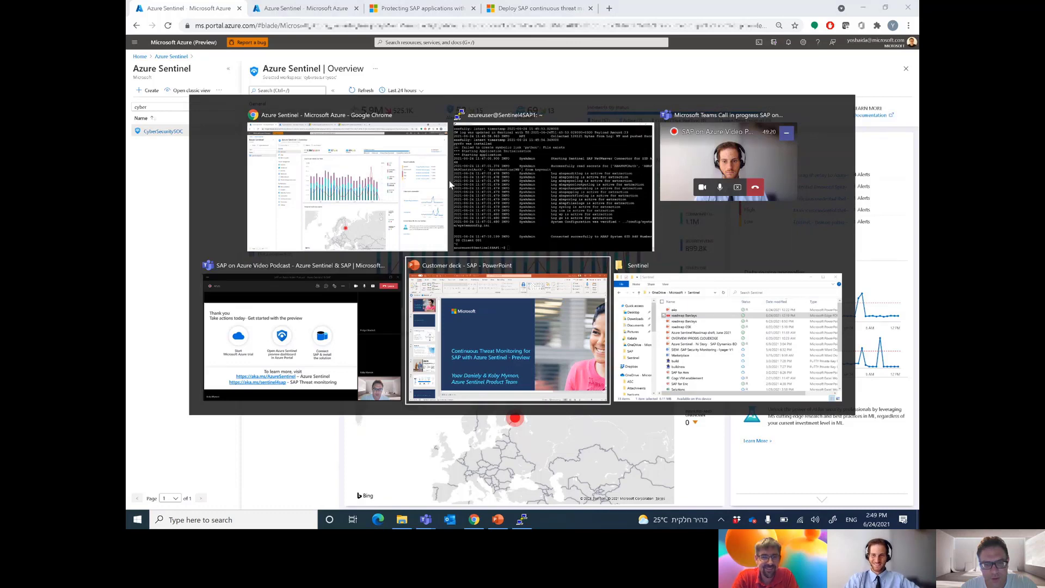
click(450, 185)
mouse_move(520, 5)
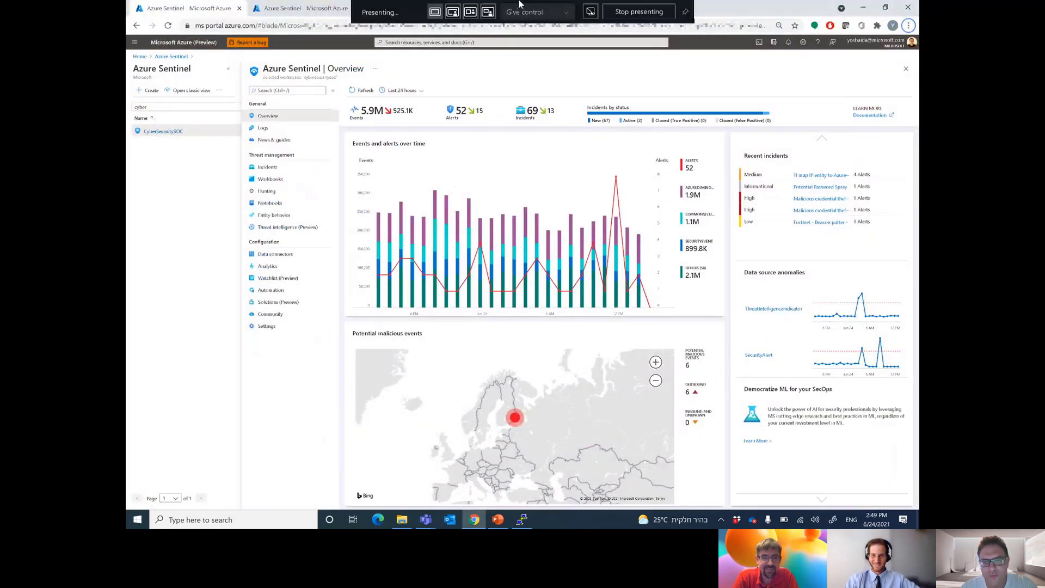